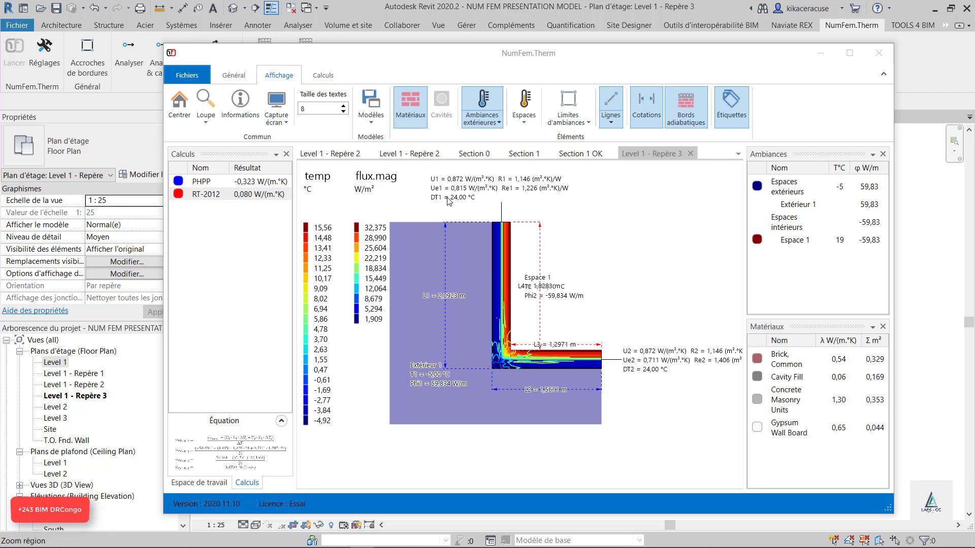
# Step: Minimize the NumFem.Therm results window and show the Section 0 view in the Revit project
pyautogui.click(821, 52)
pyautogui.click(651, 80)
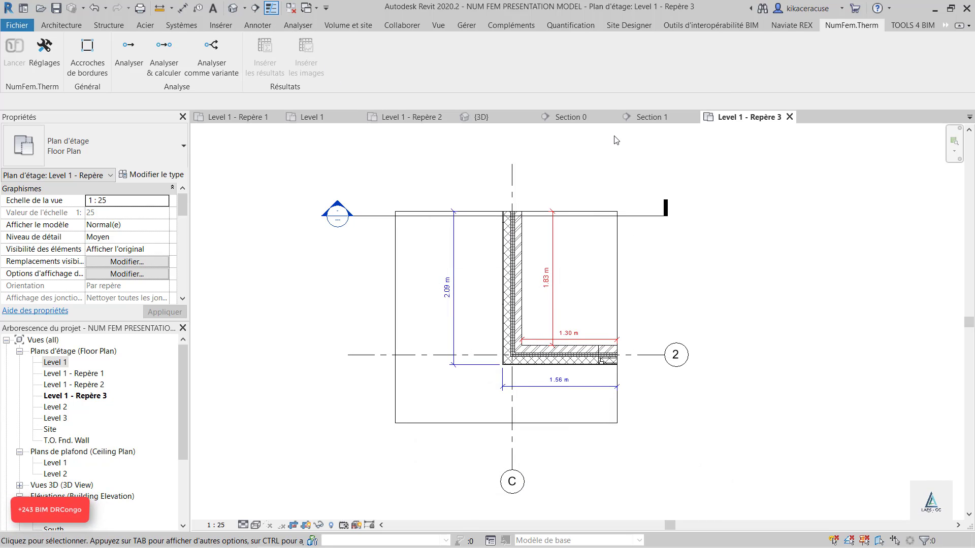
pyautogui.click(574, 117)
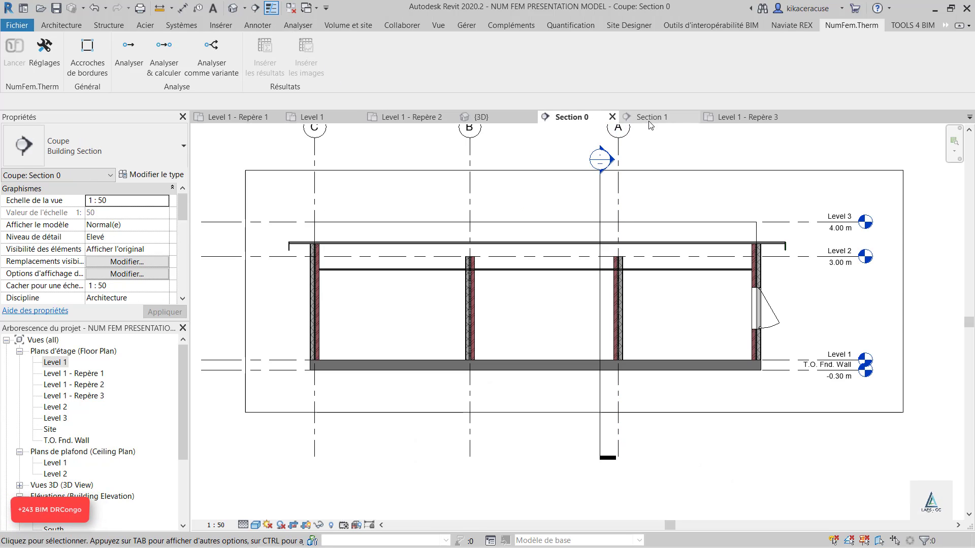
pyautogui.scroll(2, 320, 312)
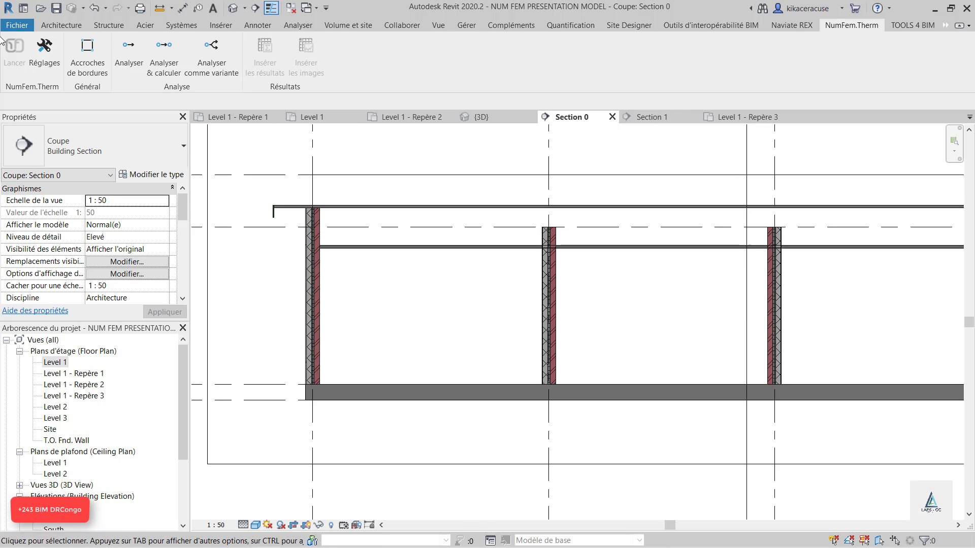
# Step: Review the NumFem.Therm settings for dimension types, analysis parameters and result images, and close them
pyautogui.click(44, 59)
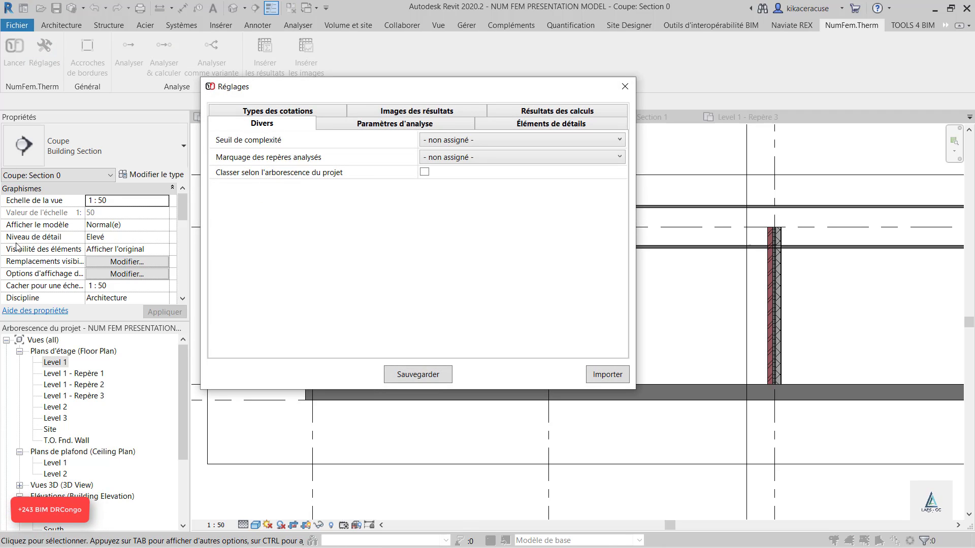
pyautogui.click(257, 114)
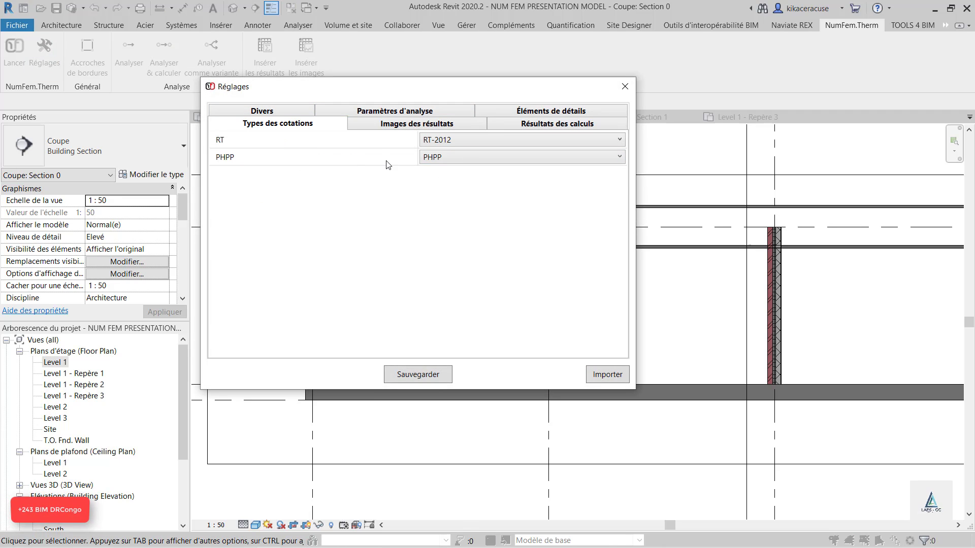
pyautogui.click(413, 112)
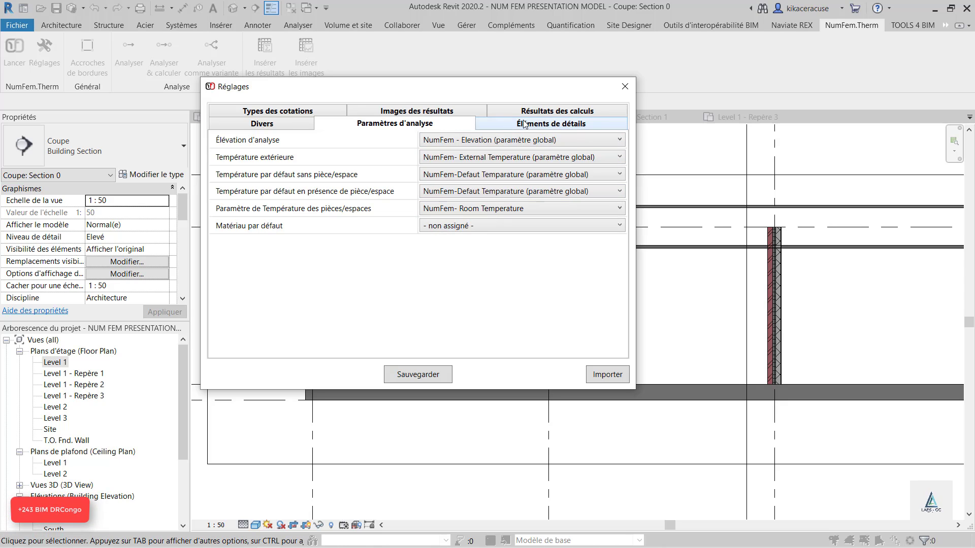
pyautogui.click(544, 111)
pyautogui.click(405, 123)
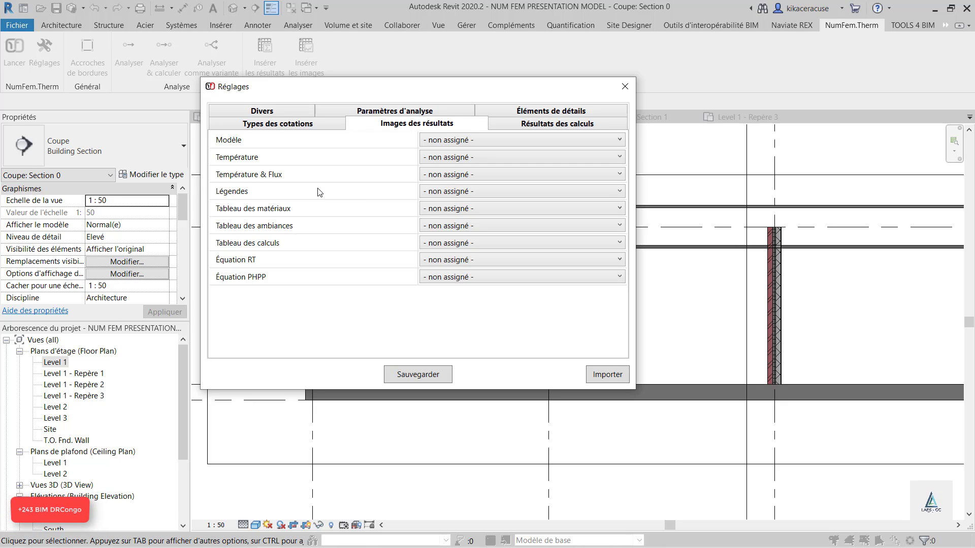
pyautogui.click(625, 87)
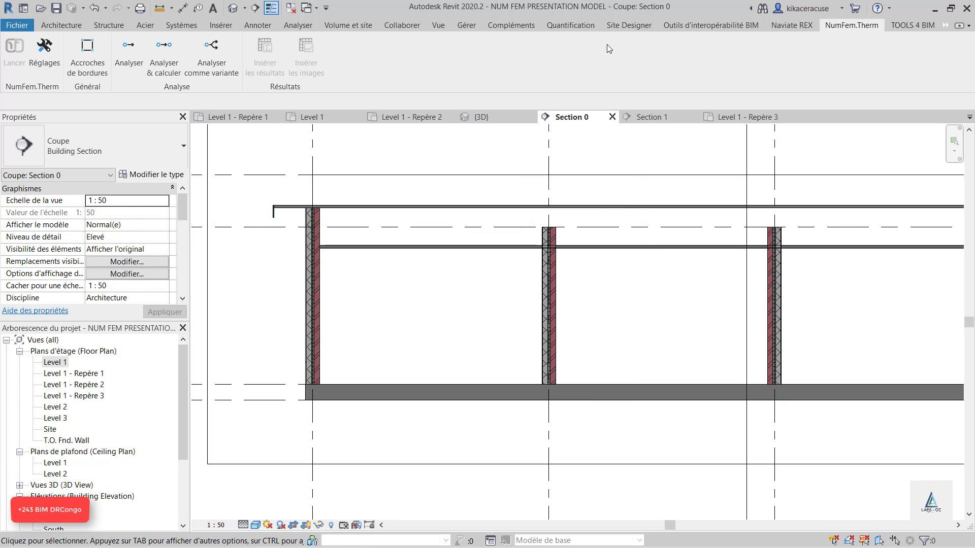
# Step: Add a project parameter named NumFem-Material and assign it to the Vues category
pyautogui.click(465, 26)
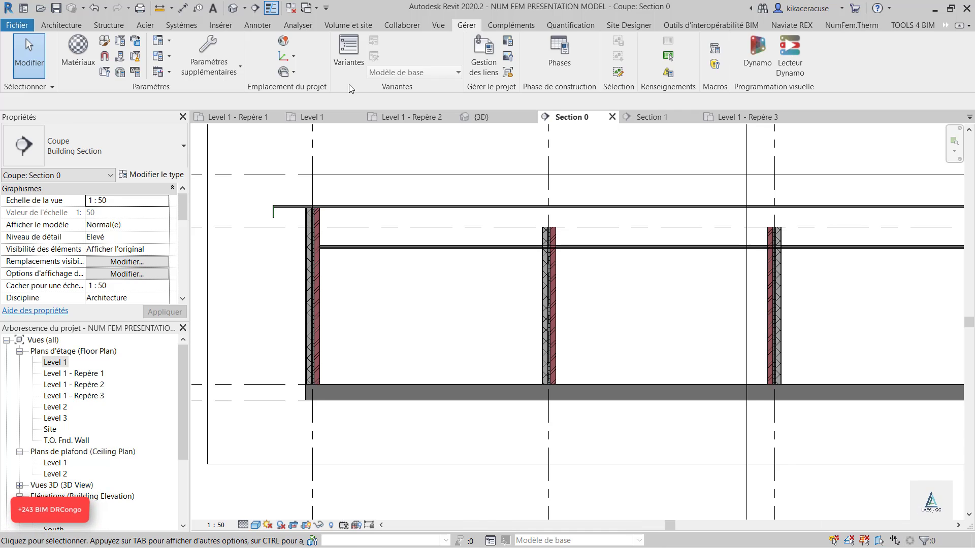
pyautogui.click(122, 44)
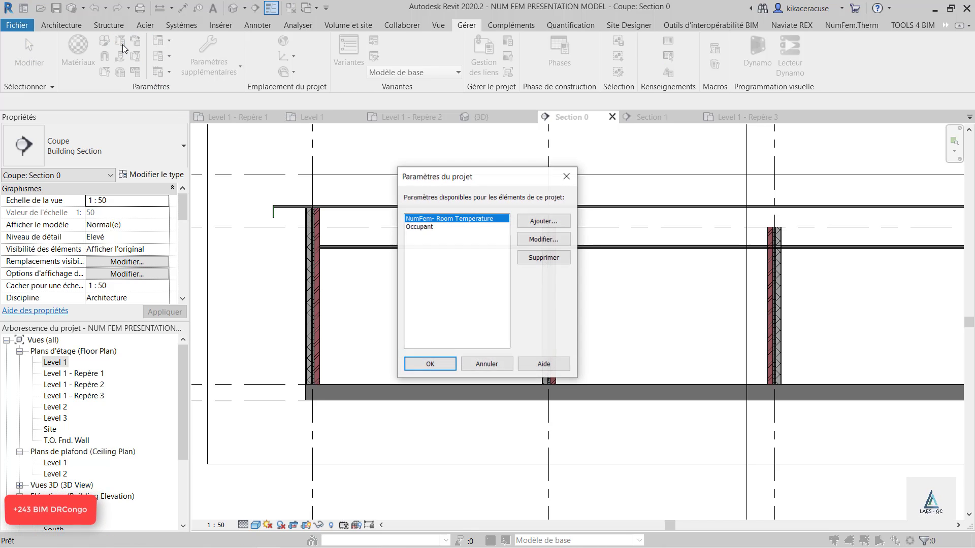
pyautogui.click(537, 221)
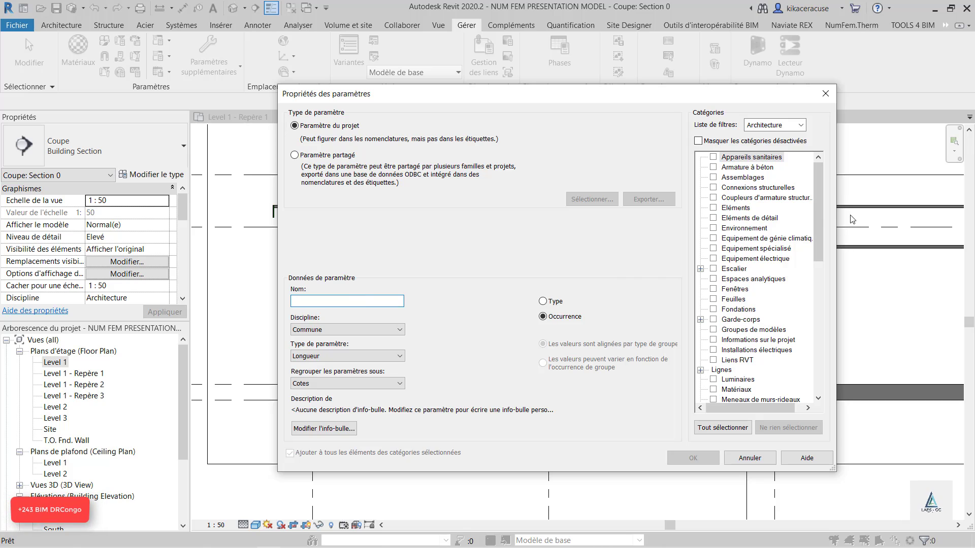
pyautogui.moveTo(821, 223); pyautogui.dragTo(820, 354)
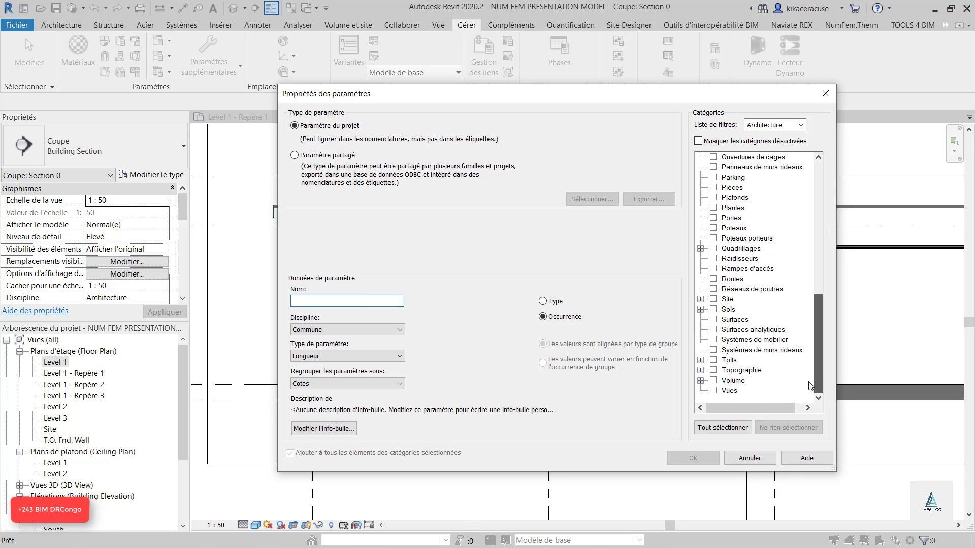
pyautogui.click(725, 391)
pyautogui.click(344, 300)
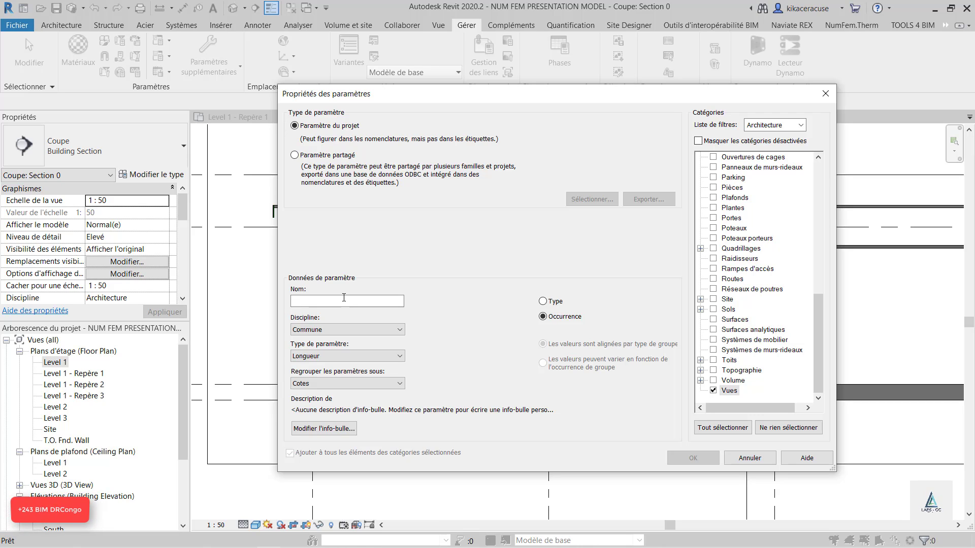
pyautogui.write('NumFem-Material')
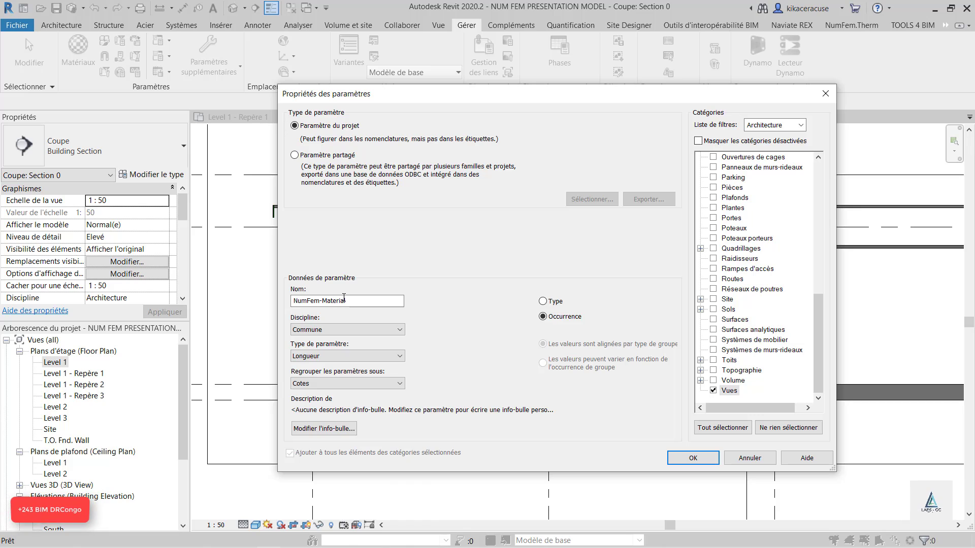
# Step: Try the HVAC discipline with the Inclinaison parameter type for NumFem-Material
pyautogui.click(346, 329)
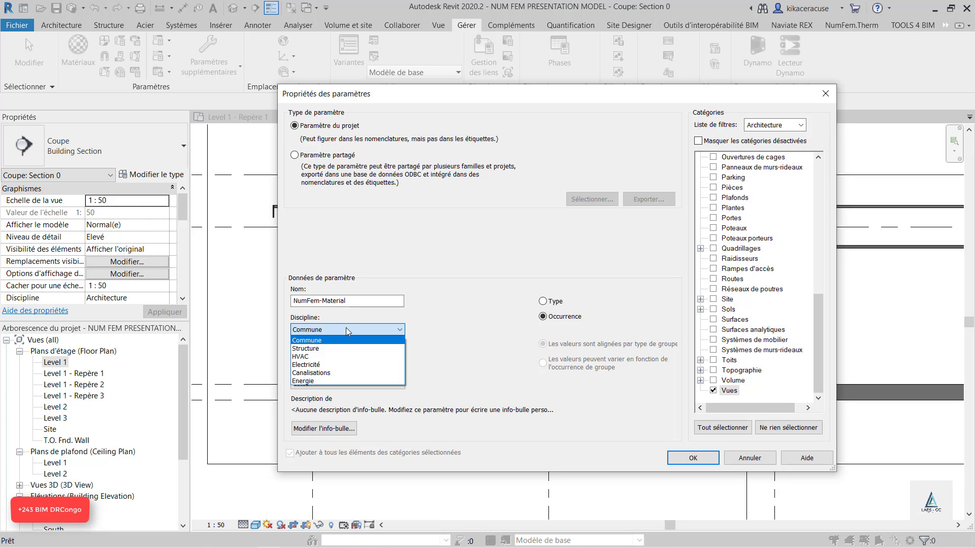
pyautogui.click(315, 356)
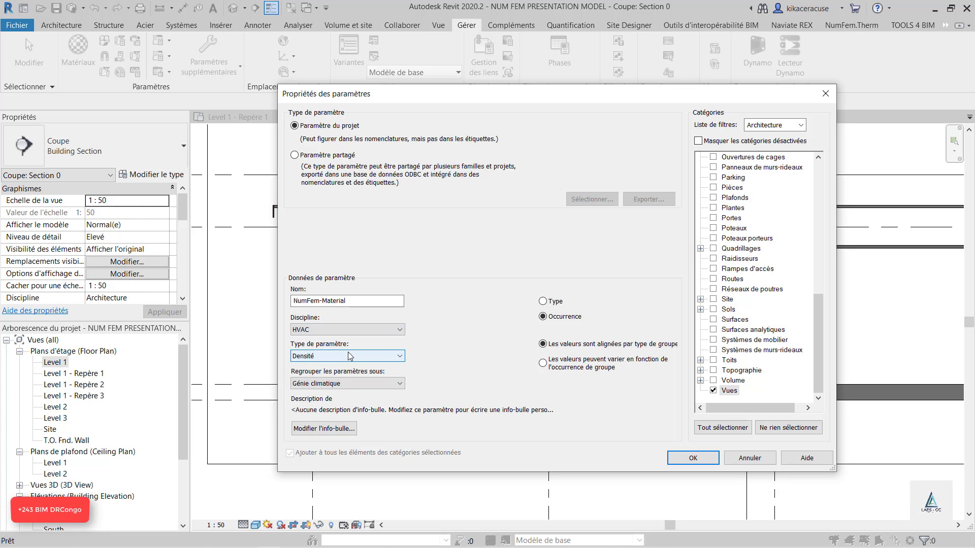
pyautogui.click(348, 356)
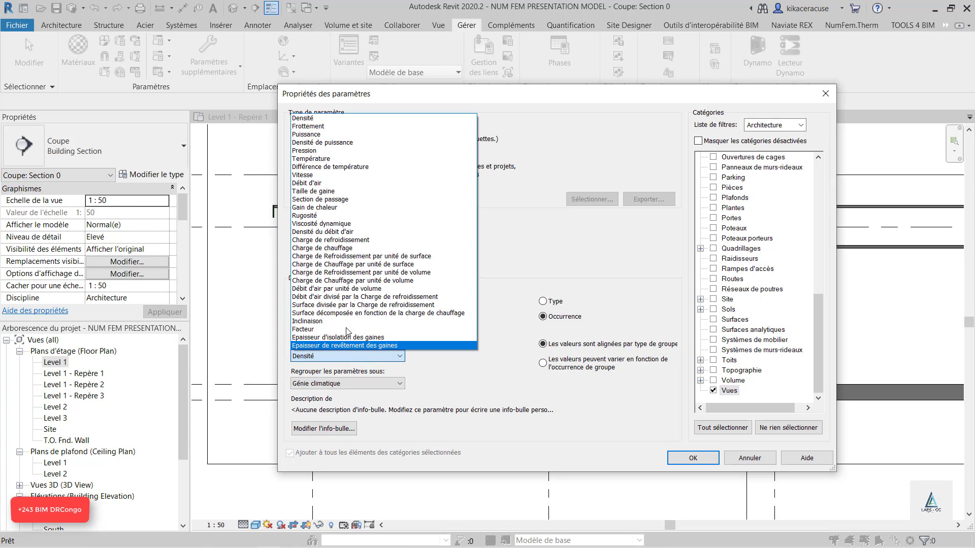
pyautogui.press('i')
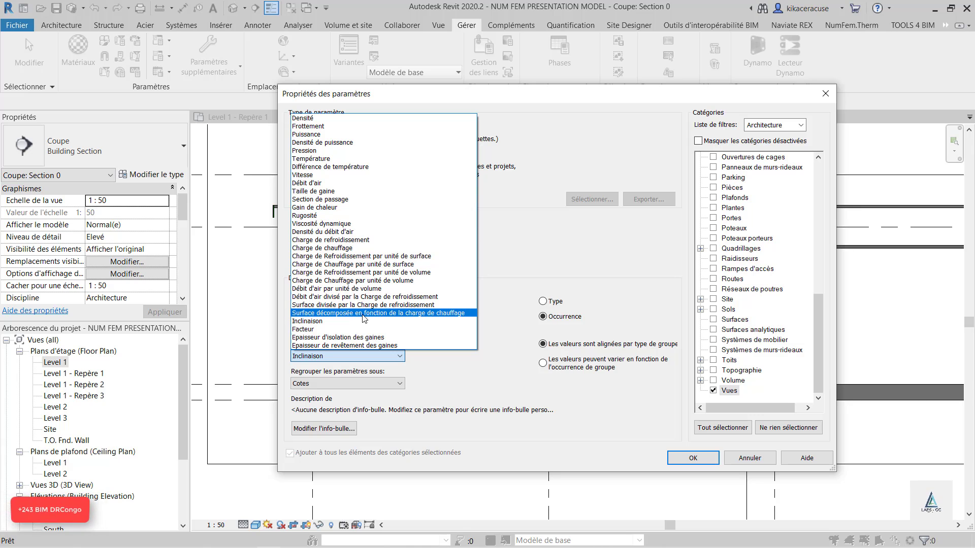
pyautogui.click(354, 111)
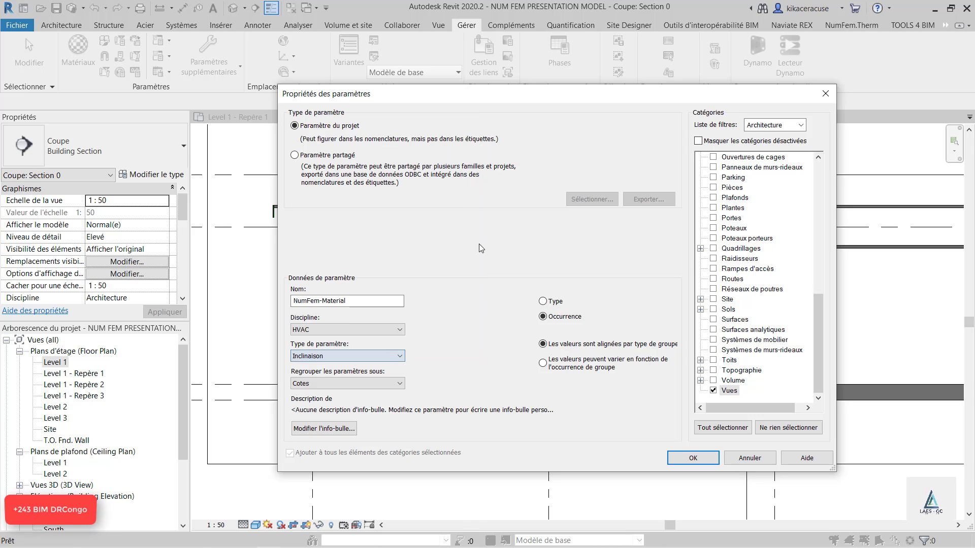
pyautogui.click(329, 356)
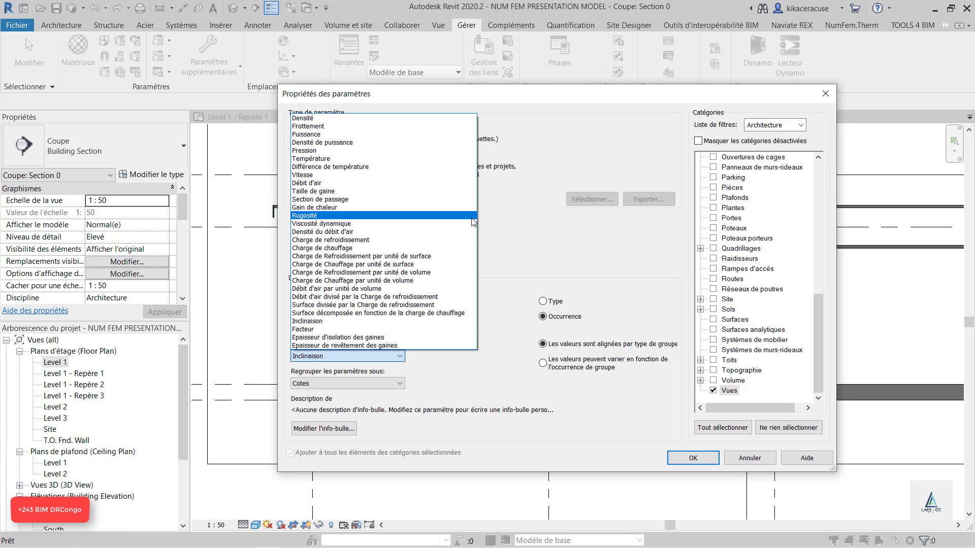
pyautogui.click(533, 221)
# Step: Set the NumFem-Material parameter to the Commune discipline with the Image type and confirm its creation
pyautogui.click(334, 330)
pyautogui.click(315, 339)
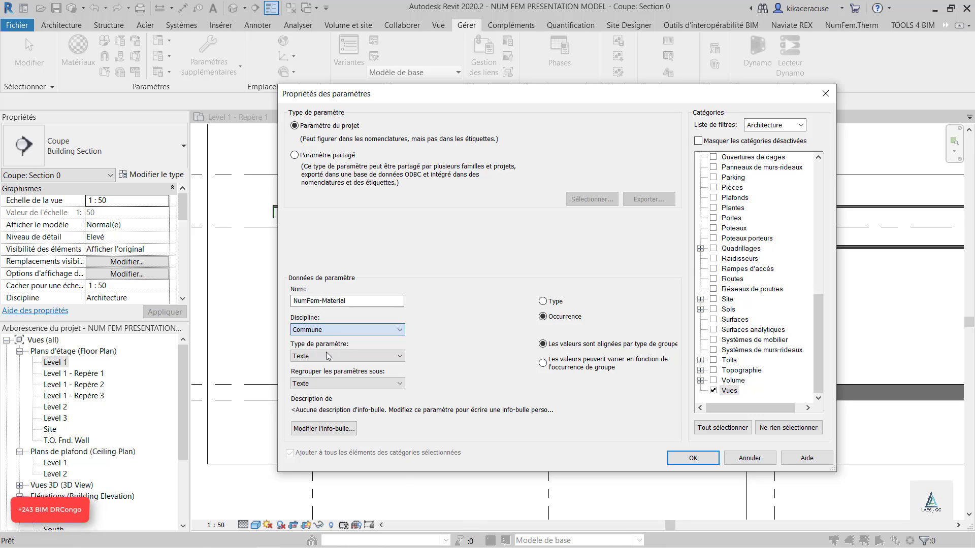
pyautogui.click(345, 355)
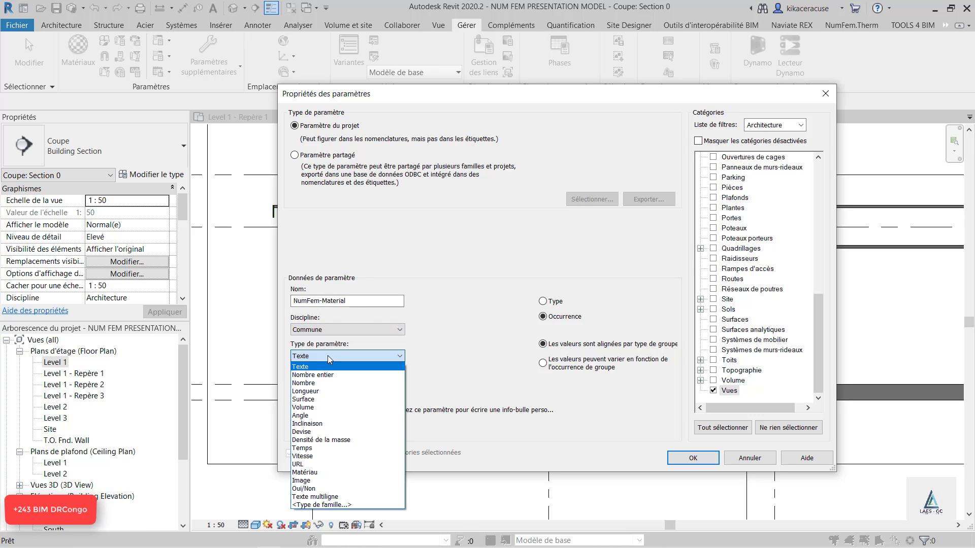
pyautogui.click(320, 480)
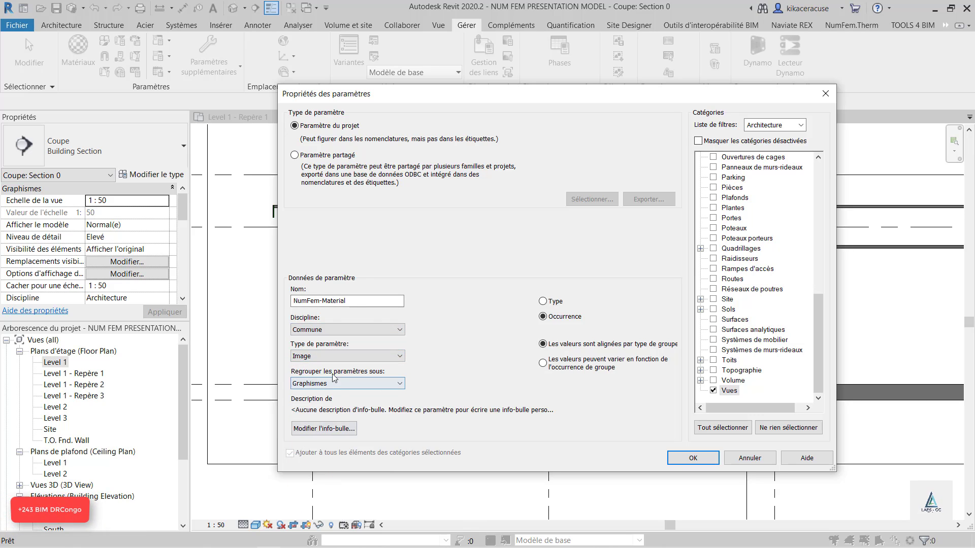
pyautogui.click(691, 460)
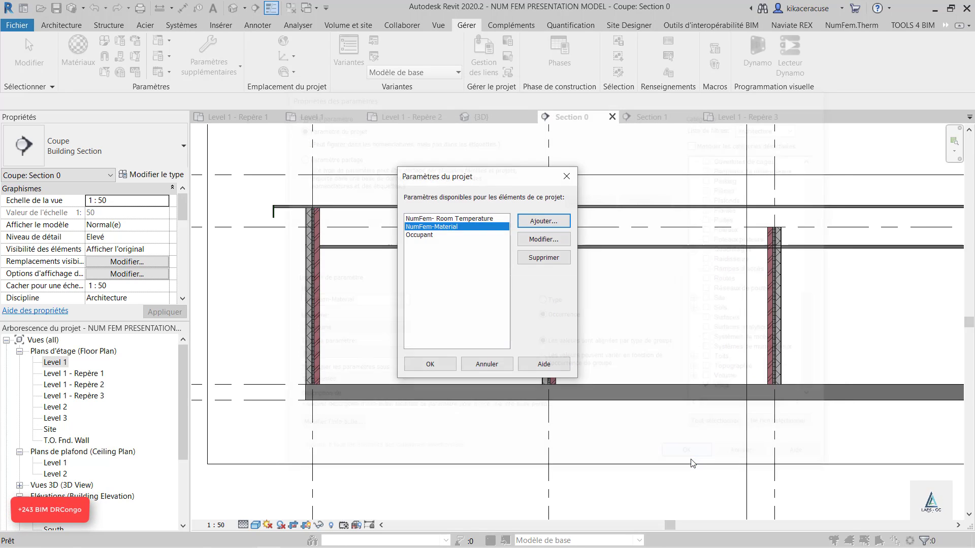
pyautogui.click(563, 221)
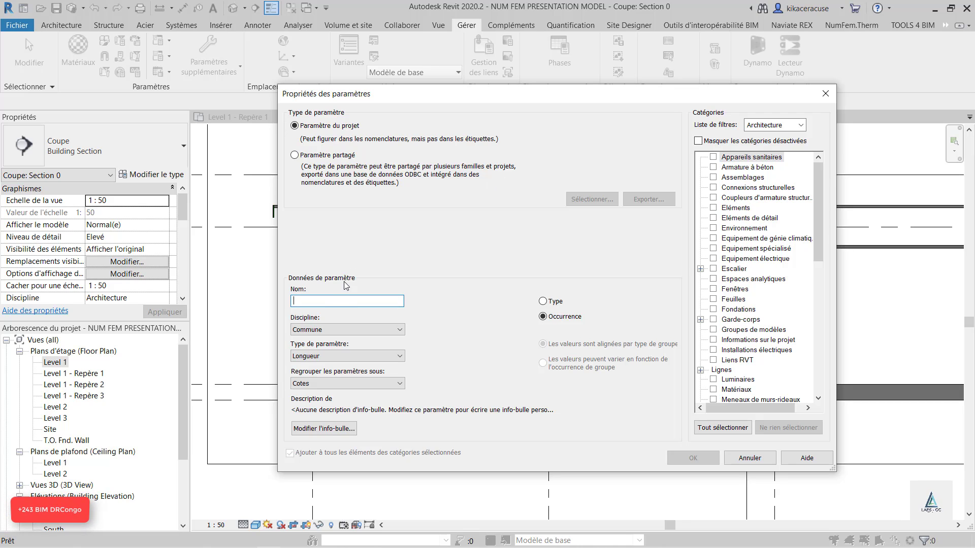
pyautogui.write('Num')
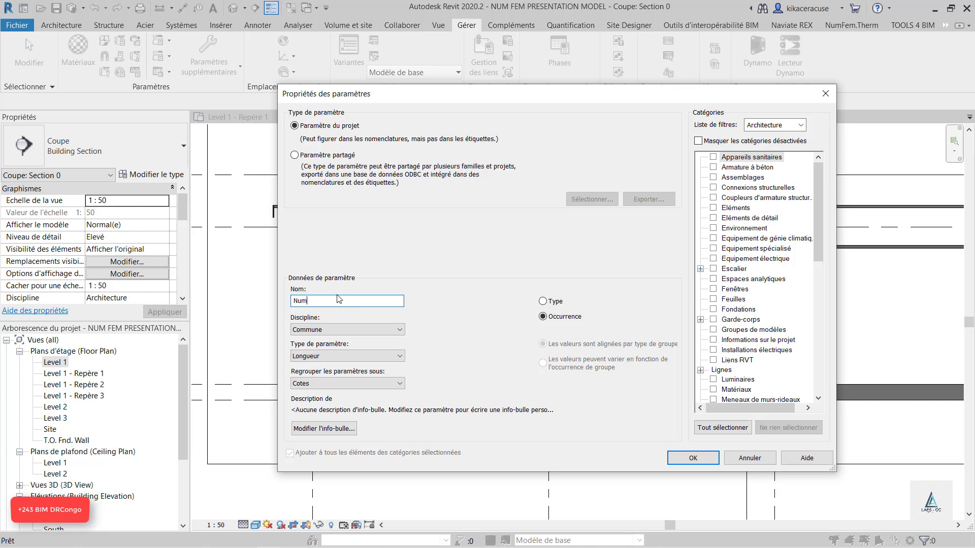
pyautogui.write('Fem-')
pyautogui.moveTo(658, 101); pyautogui.dragTo(669, 201)
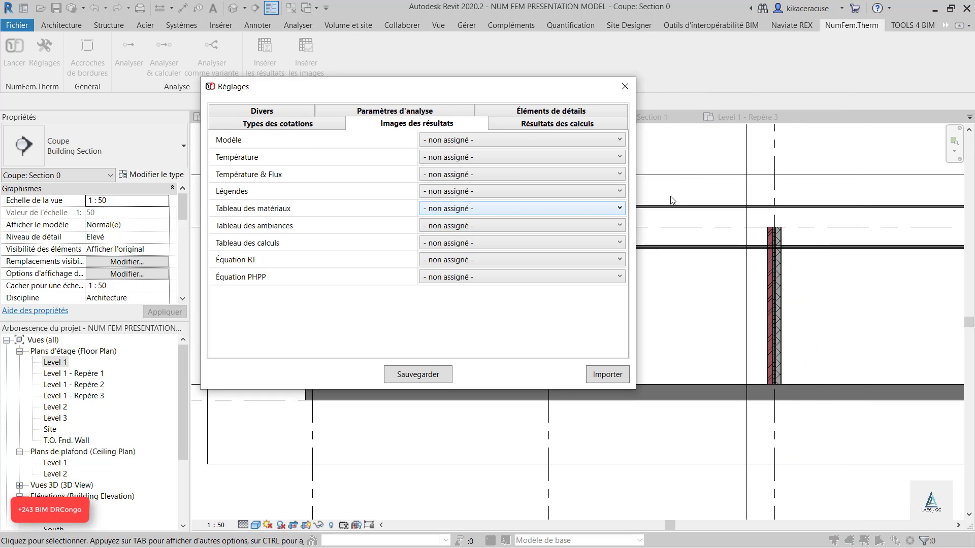
pyautogui.click(624, 87)
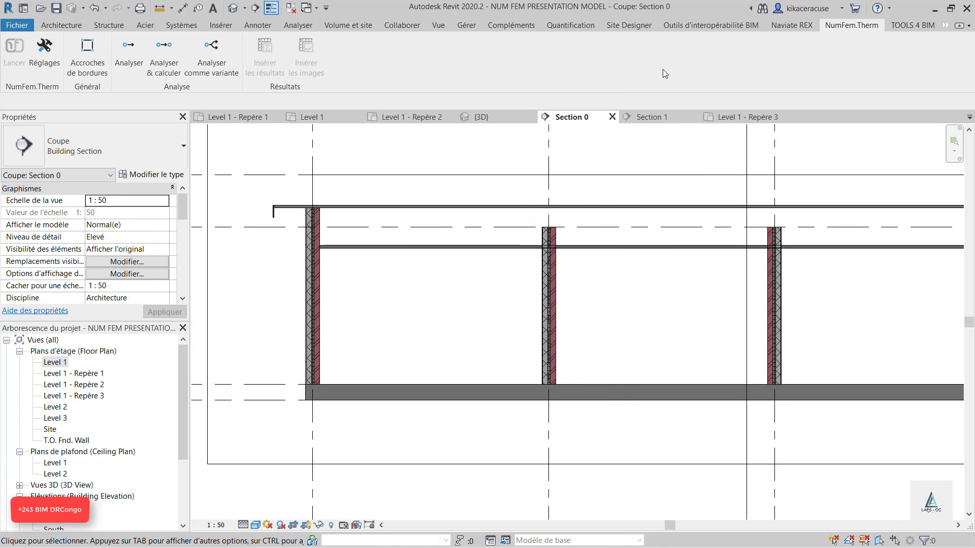
# Step: Add an Image-type project parameter named "NumFem- Model" in the Commune discipline and assign it to the Vues category
pyautogui.click(458, 28)
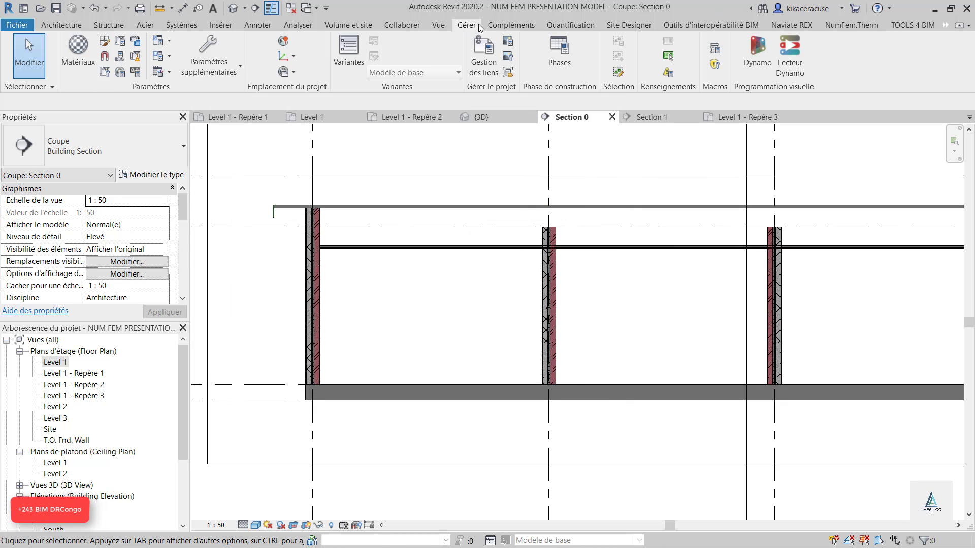
pyautogui.click(105, 56)
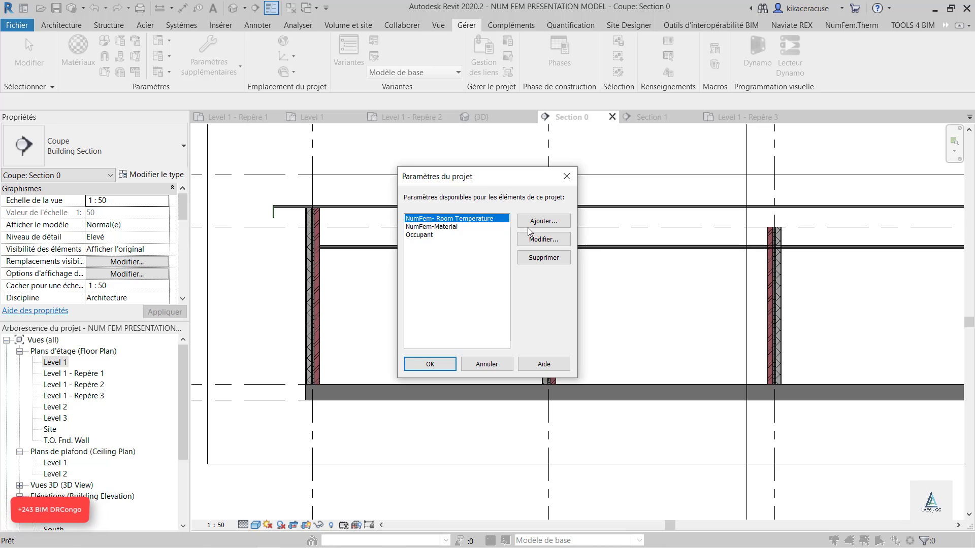
pyautogui.click(542, 221)
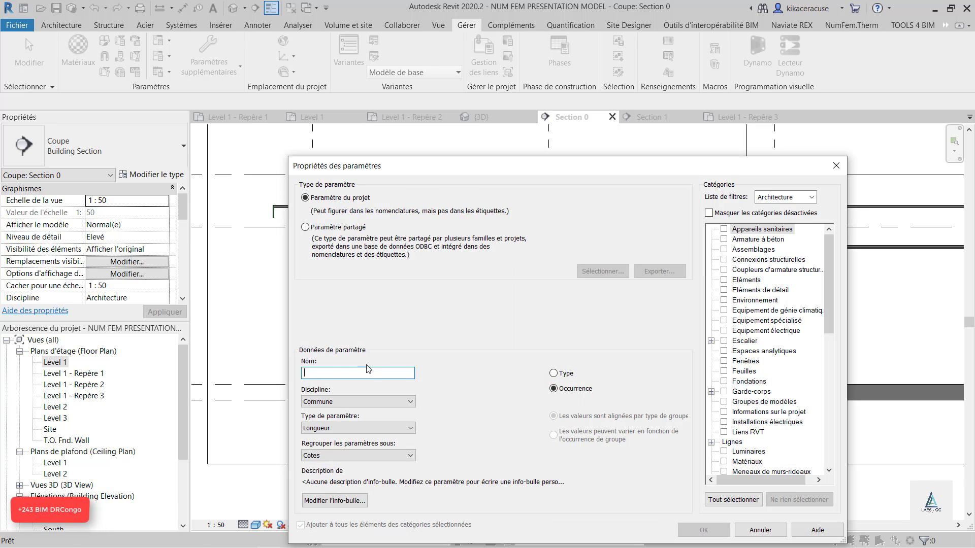
pyautogui.write('NumF')
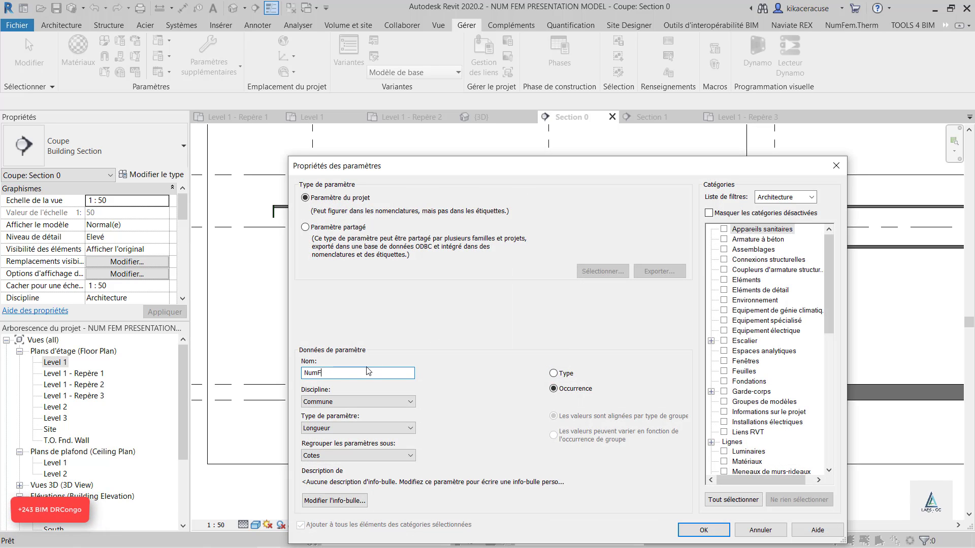
pyautogui.write('em- Model')
pyautogui.moveTo(829, 304); pyautogui.dragTo(825, 452)
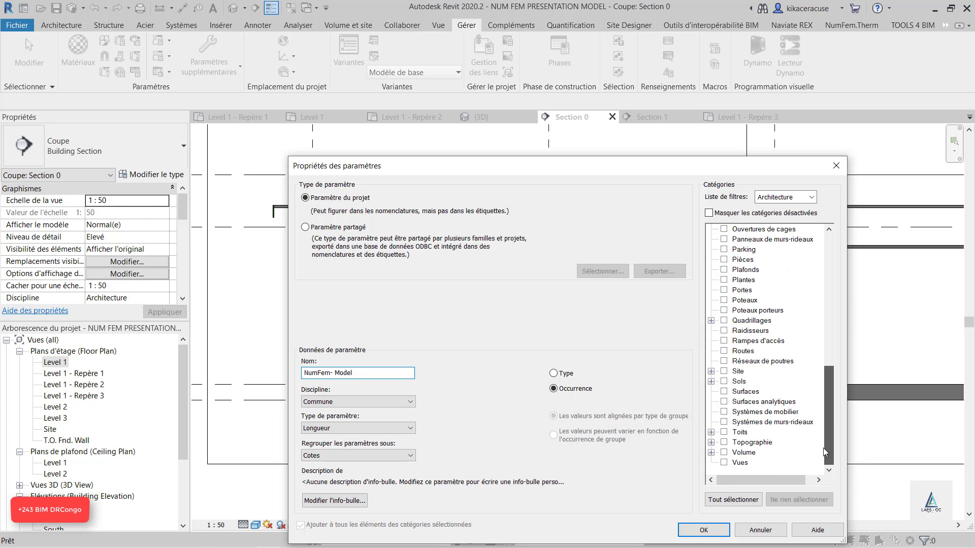
pyautogui.click(724, 463)
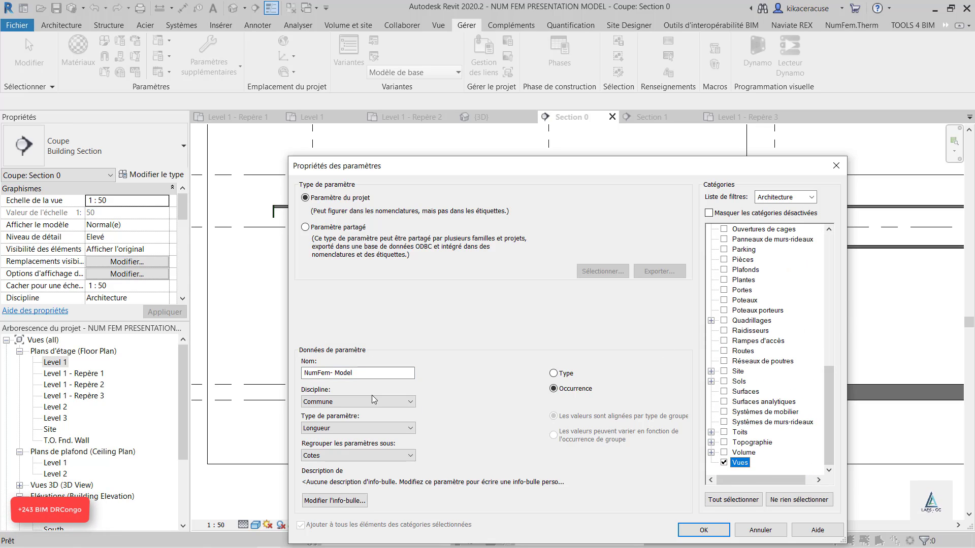
pyautogui.click(327, 428)
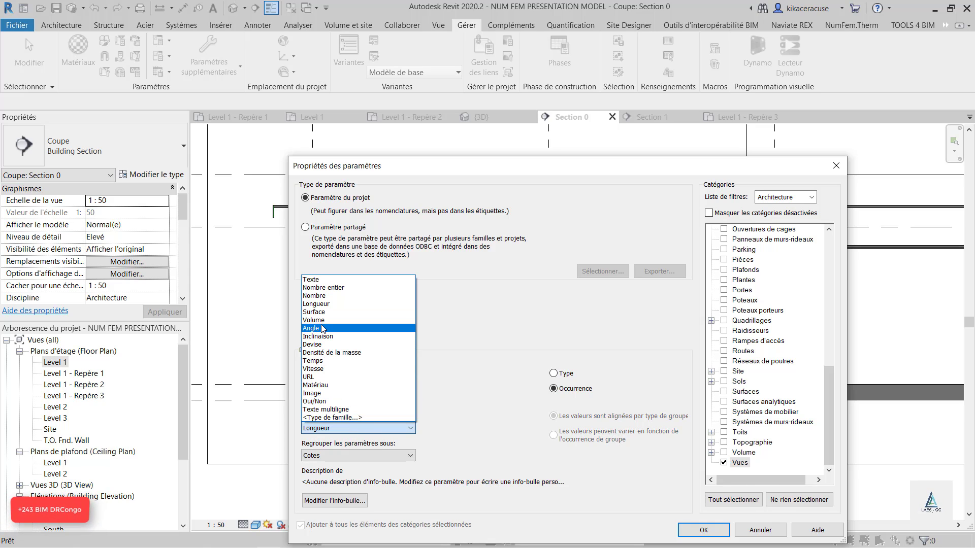
pyautogui.click(313, 393)
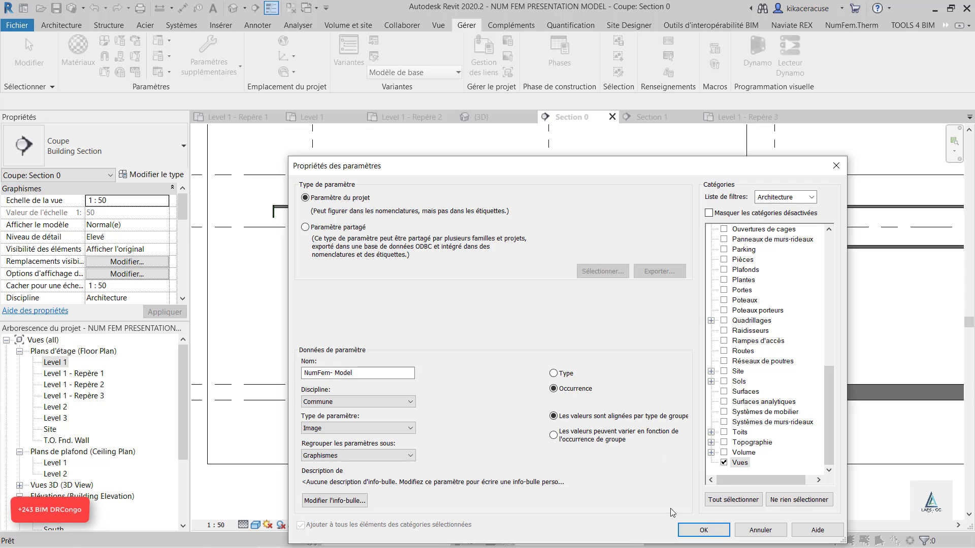
pyautogui.click(703, 530)
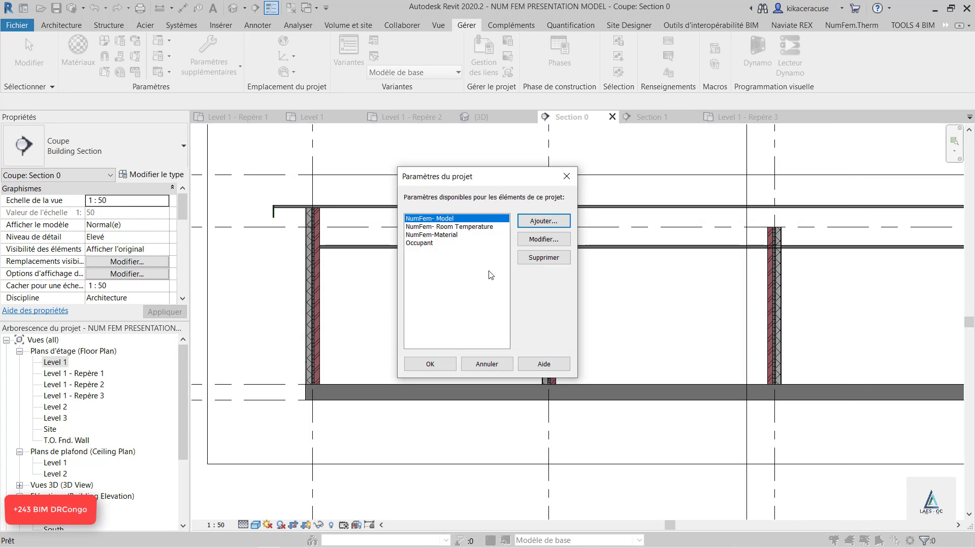
# Step: Add an Image-type project parameter named "Temperature" and assign it to the Vues category
pyautogui.click(544, 222)
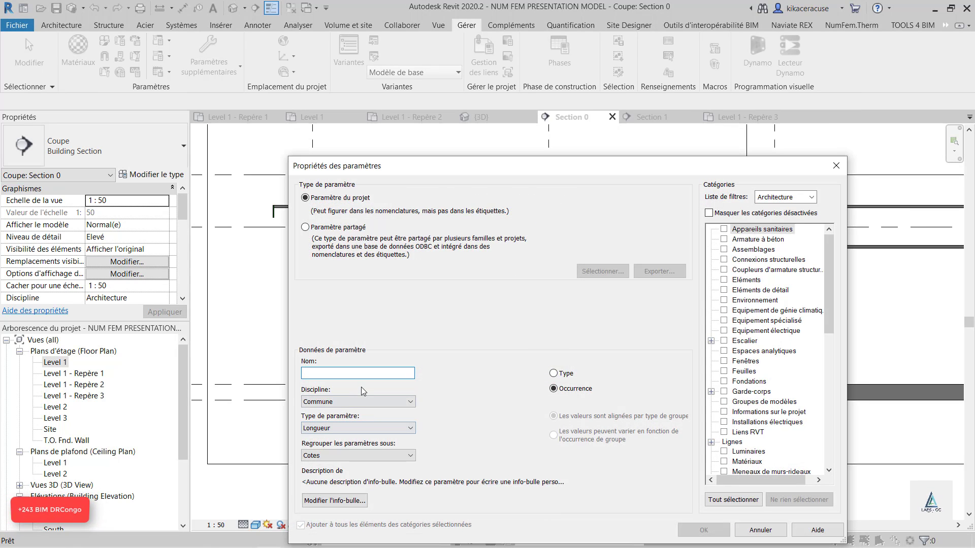
pyautogui.moveTo(831, 299); pyautogui.dragTo(756, 461)
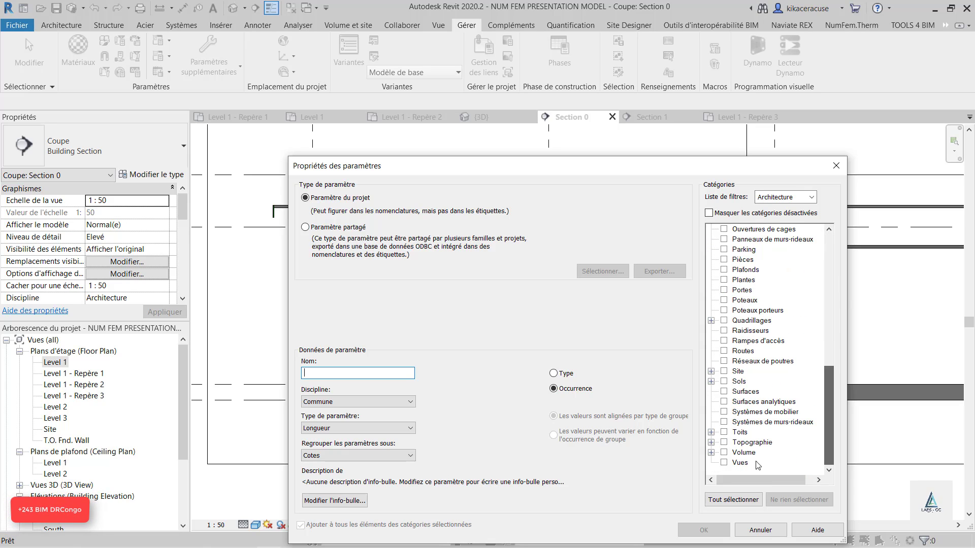
pyautogui.click(724, 463)
pyautogui.click(363, 377)
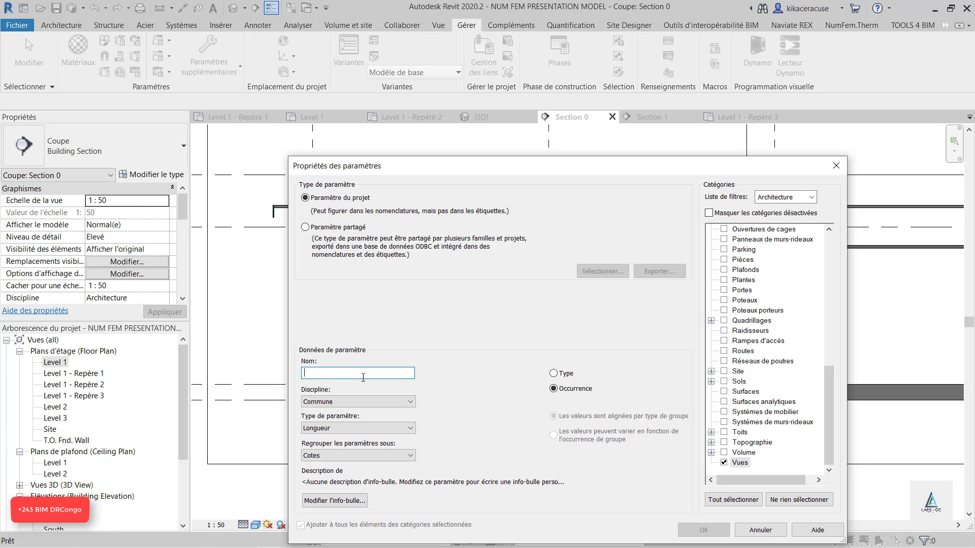
pyautogui.write('Temperat')
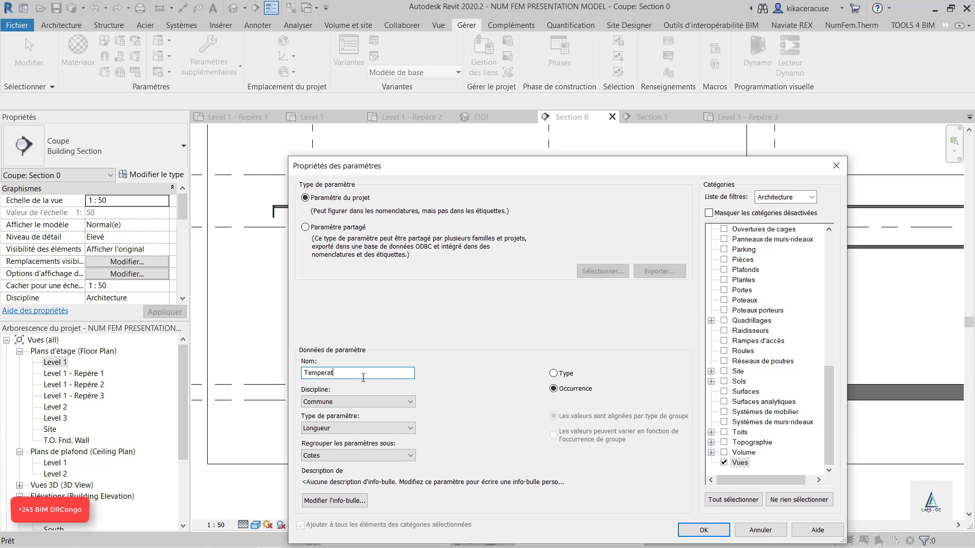
pyautogui.write('ure')
pyautogui.click(344, 429)
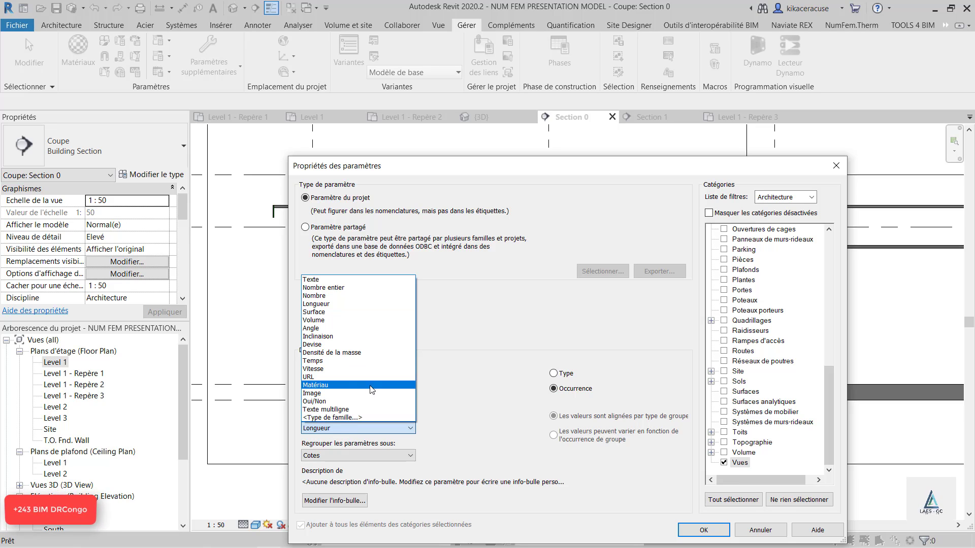
pyautogui.click(341, 397)
pyautogui.click(704, 530)
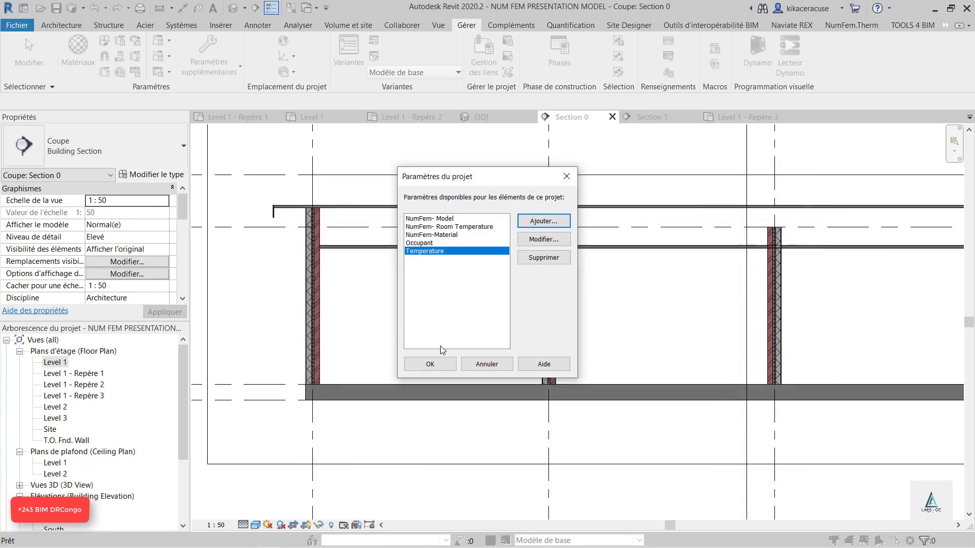
# Step: Add an Image-type project parameter named "NumFem-Temperature et Flux" and assign it to the Vues category
pyautogui.click(549, 220)
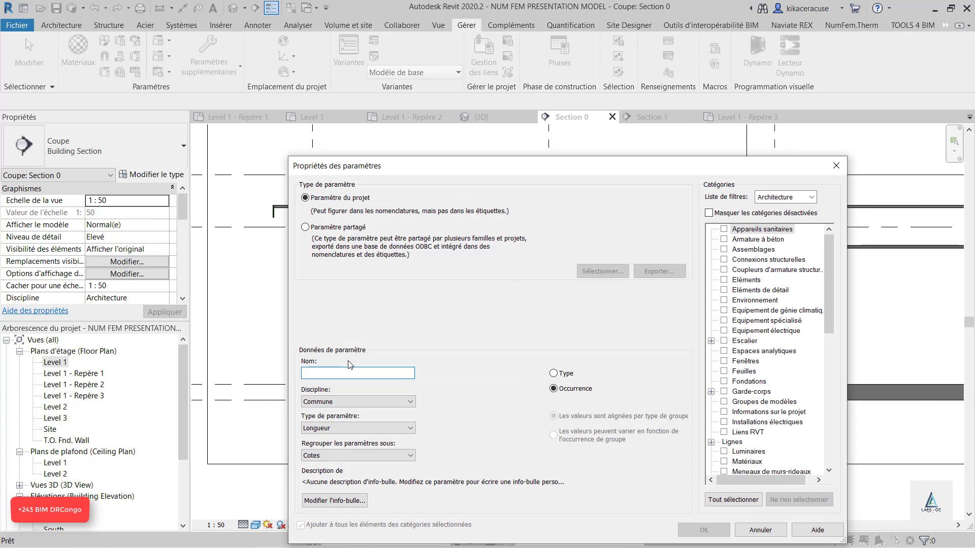
pyautogui.write('NumF')
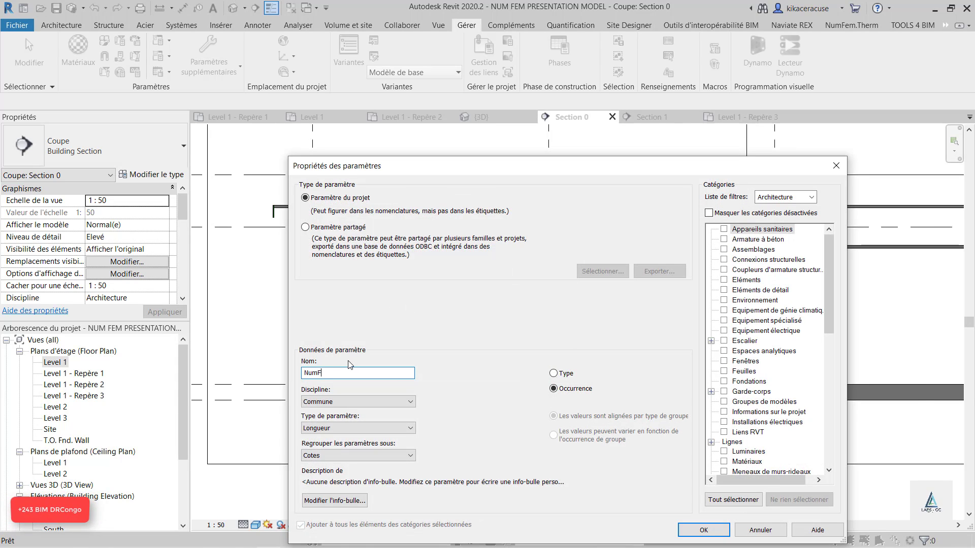
pyautogui.write('em-Tem')
pyautogui.write('ure et Flux')
pyautogui.click(358, 429)
pyautogui.click(326, 393)
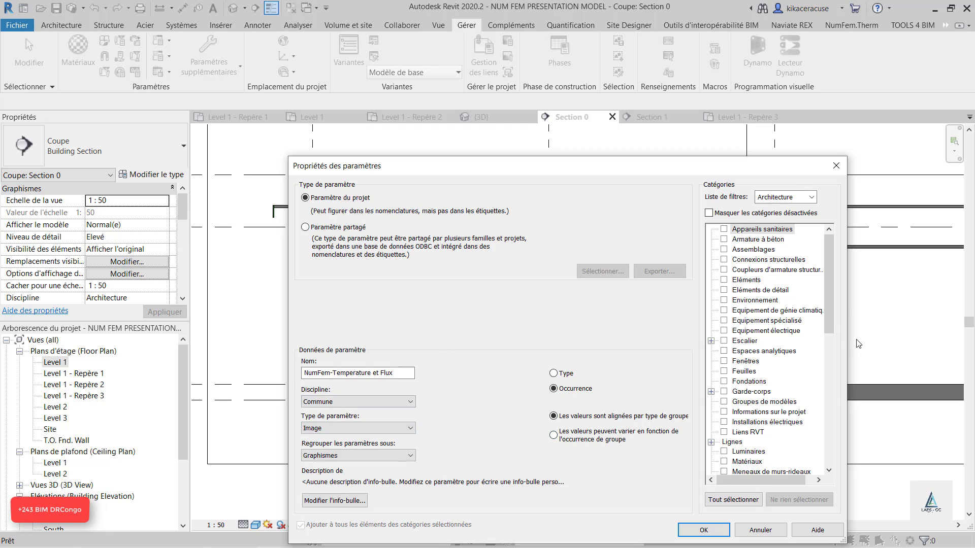
pyautogui.moveTo(830, 333); pyautogui.dragTo(830, 465)
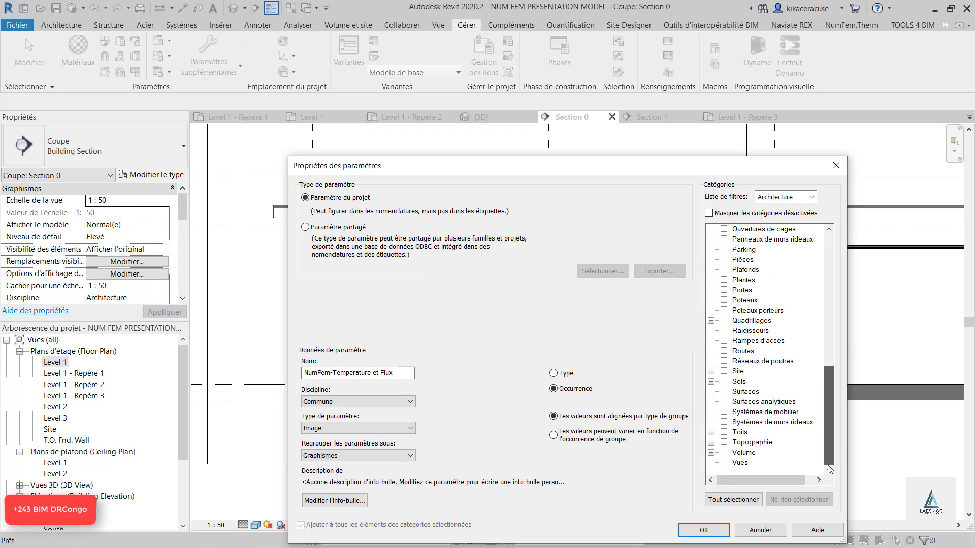
pyautogui.click(724, 462)
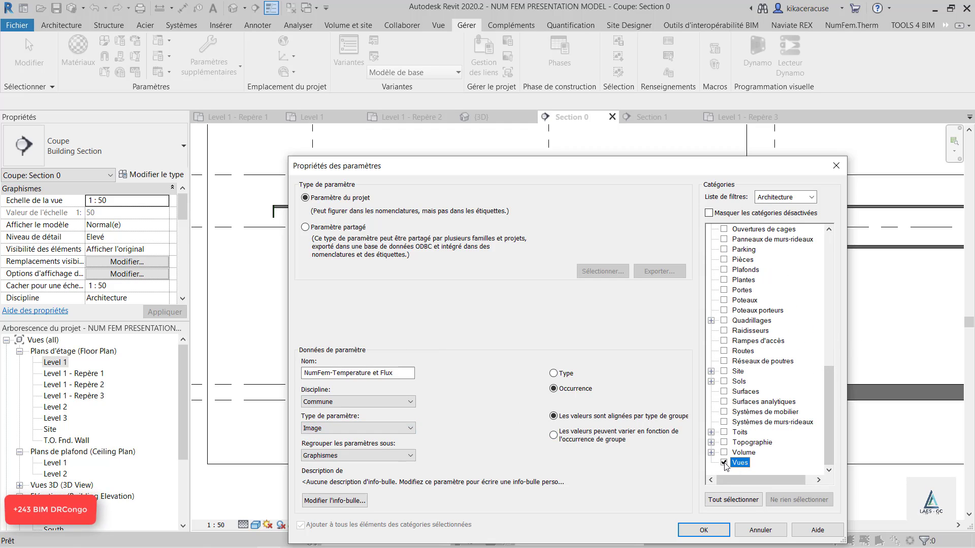
pyautogui.click(704, 530)
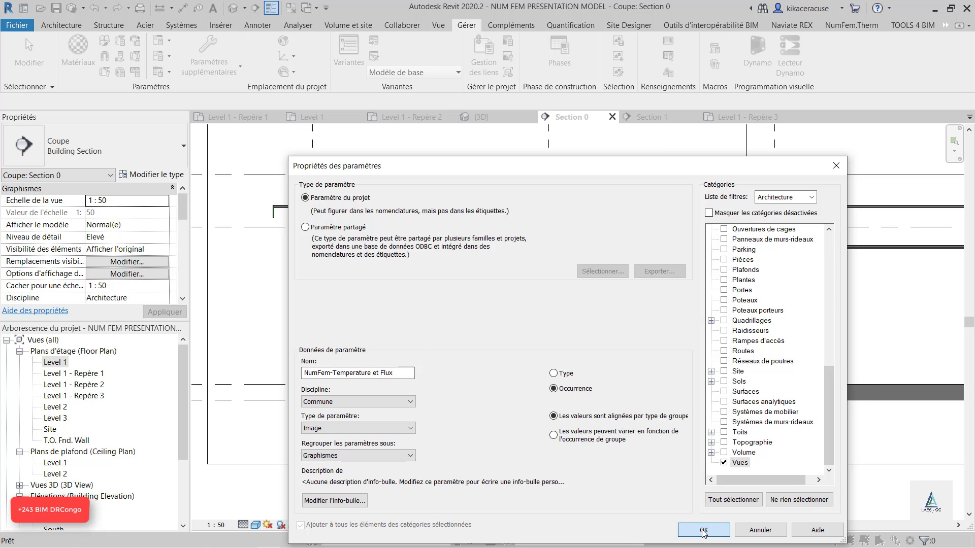
# Step: Add an Image-type project parameter named "NumFem- Tableaux Ambiances" and assign it to the Vues category
pyautogui.click(554, 222)
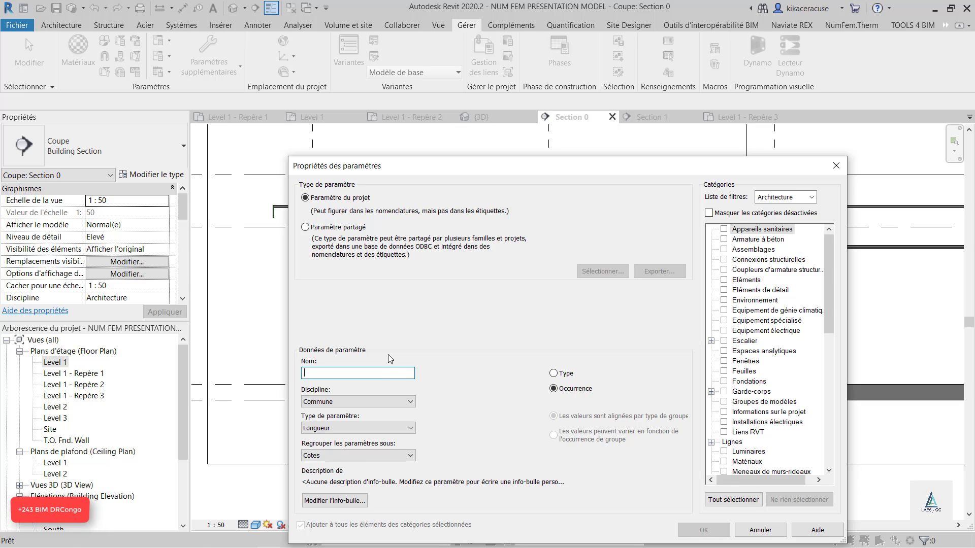
pyautogui.write('T')
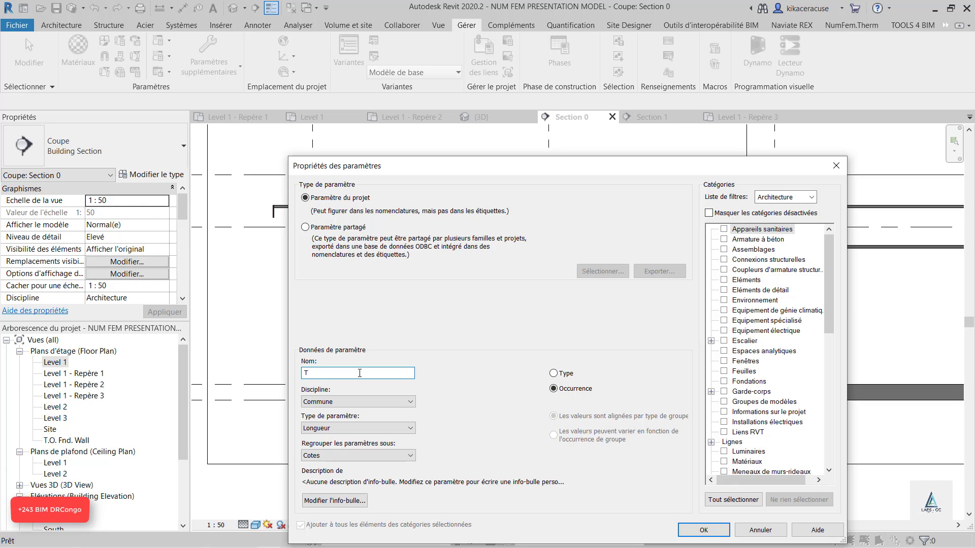
pyautogui.write('ableaux')
pyautogui.hotkey('ctrl', 'a')
pyautogui.press('BackSpace')
pyautogui.write('NumFem- Tableaux Ambiances')
pyautogui.moveTo(832, 314); pyautogui.dragTo(831, 447)
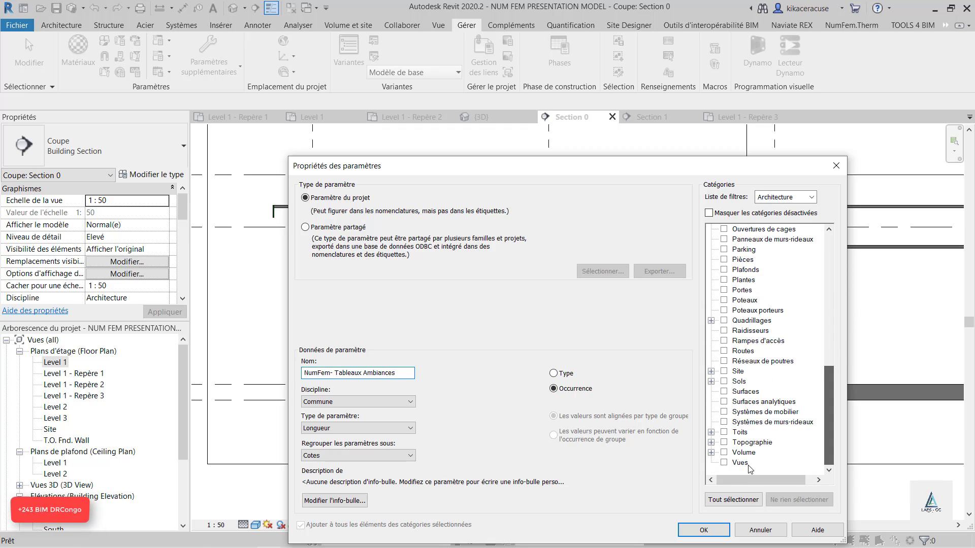
pyautogui.click(724, 463)
pyautogui.click(341, 431)
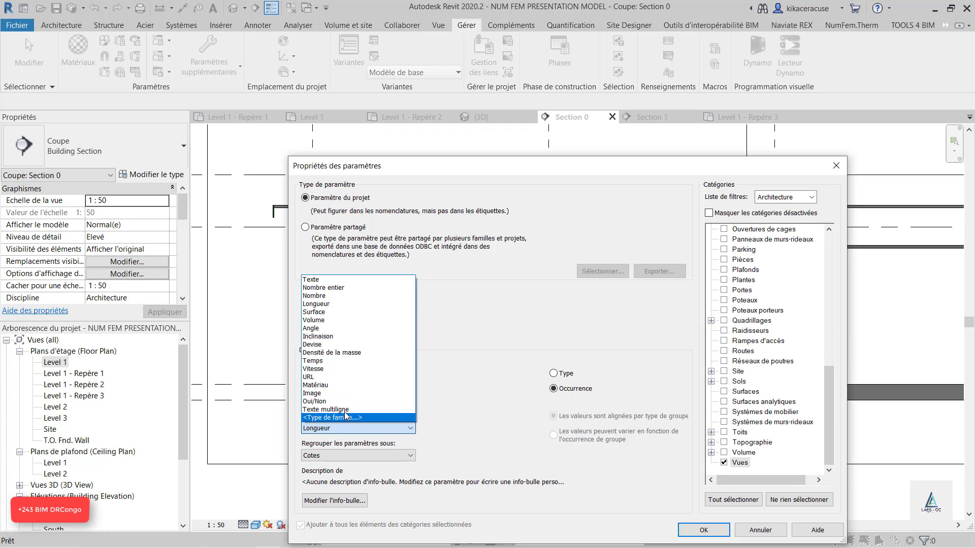
pyautogui.click(333, 401)
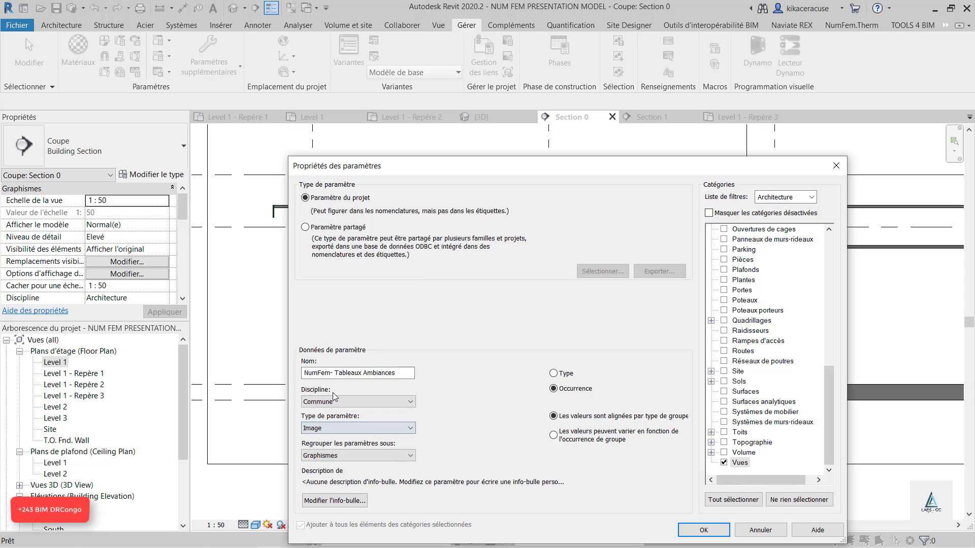
pyautogui.click(704, 530)
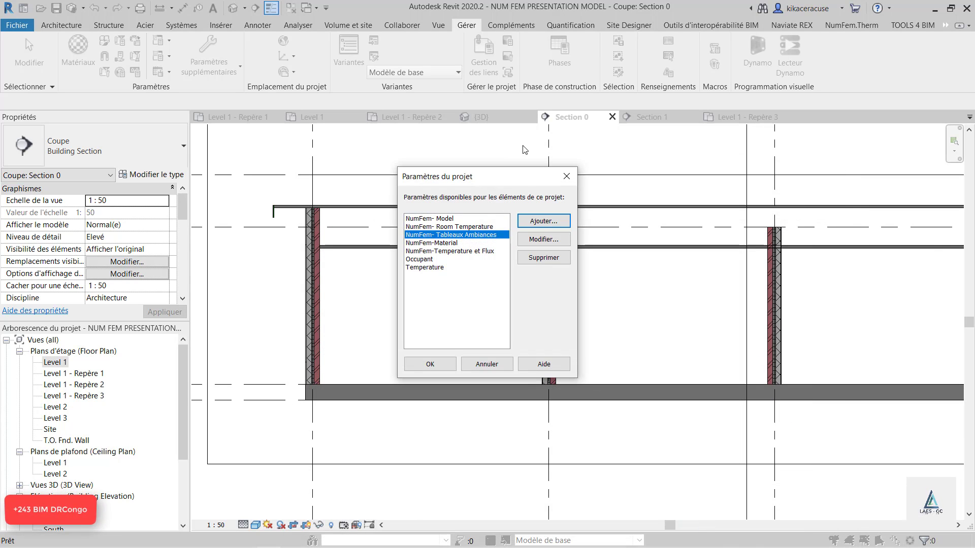
# Step: Start another project parameter and enter "NumFem" as the beginning of its name
pyautogui.click(541, 221)
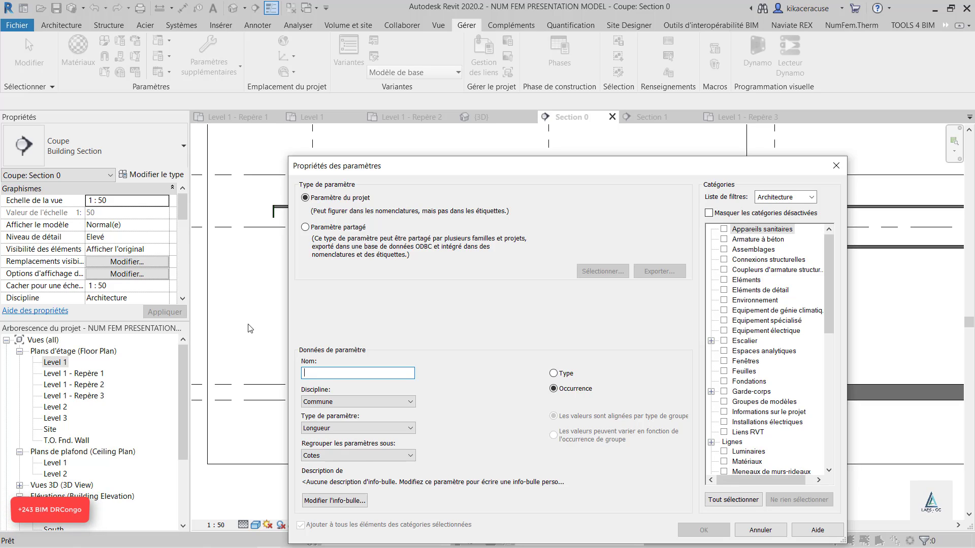
pyautogui.write('NumFem')
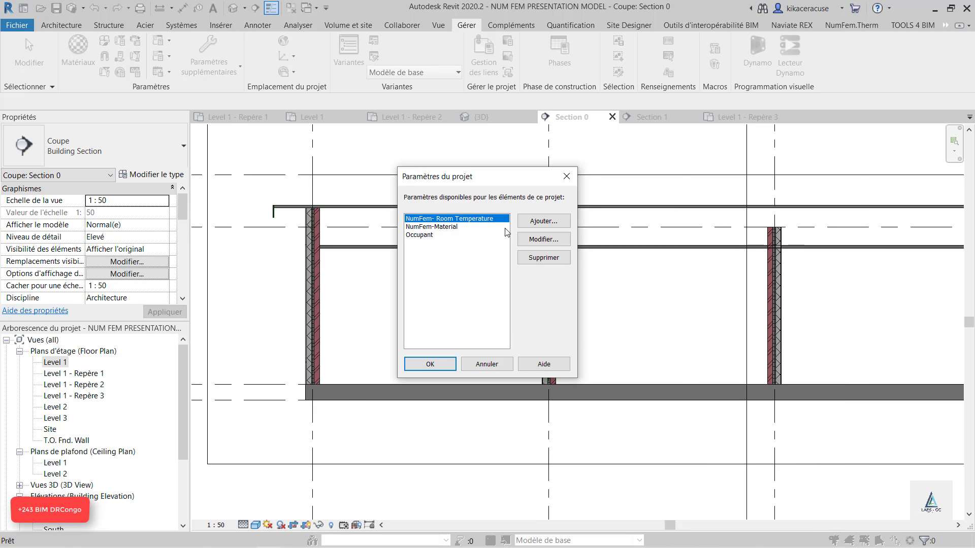
# Step: Add an Image-type project parameter named "NumFem-Model" in the Commune discipline and assign it to the Vues category
pyautogui.click(543, 221)
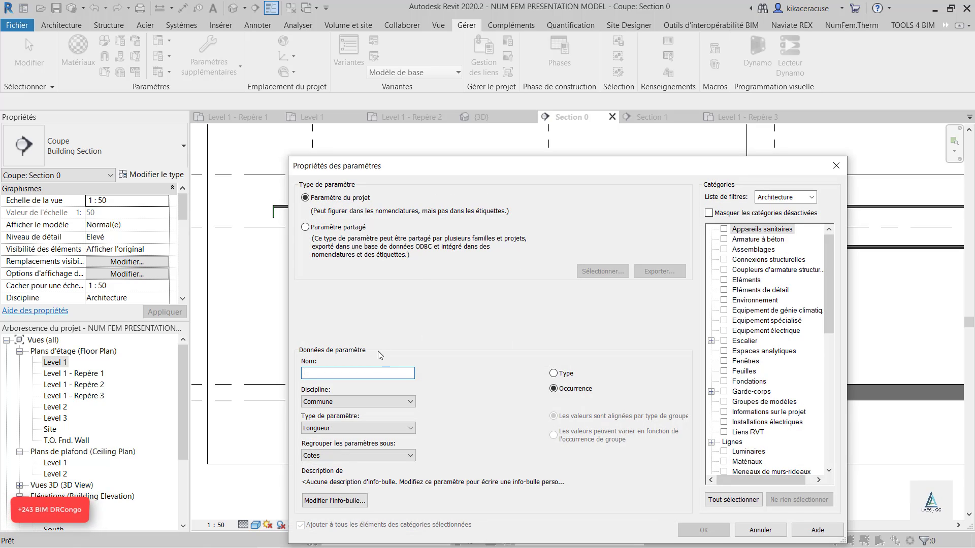
pyautogui.write('NumF')
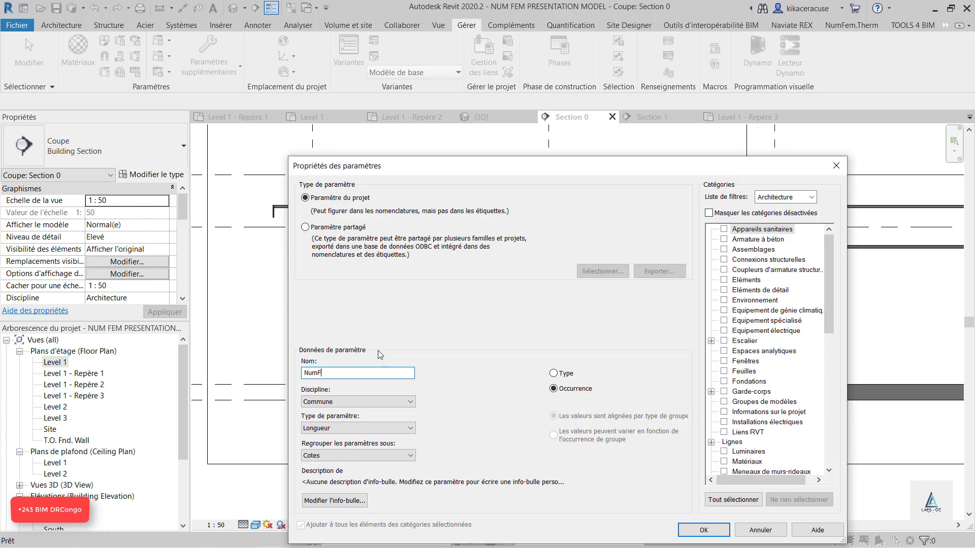
pyautogui.write('em-Model')
pyautogui.moveTo(828, 298); pyautogui.dragTo(851, 459)
pyautogui.click(724, 462)
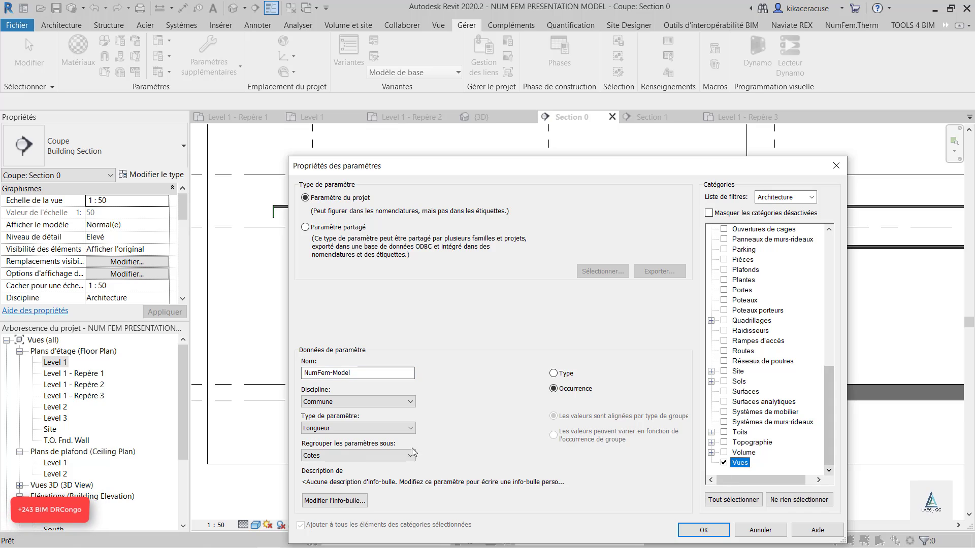
pyautogui.click(338, 429)
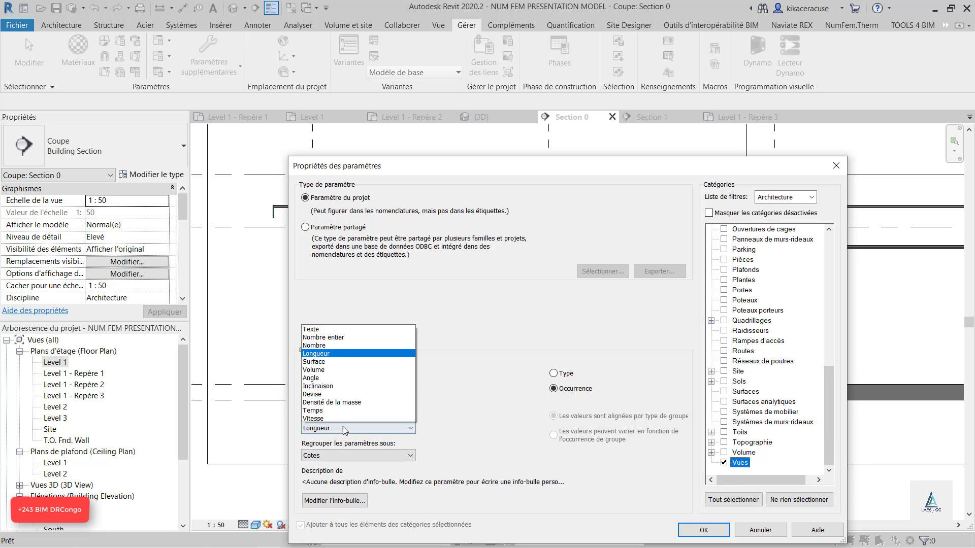
pyautogui.click(325, 394)
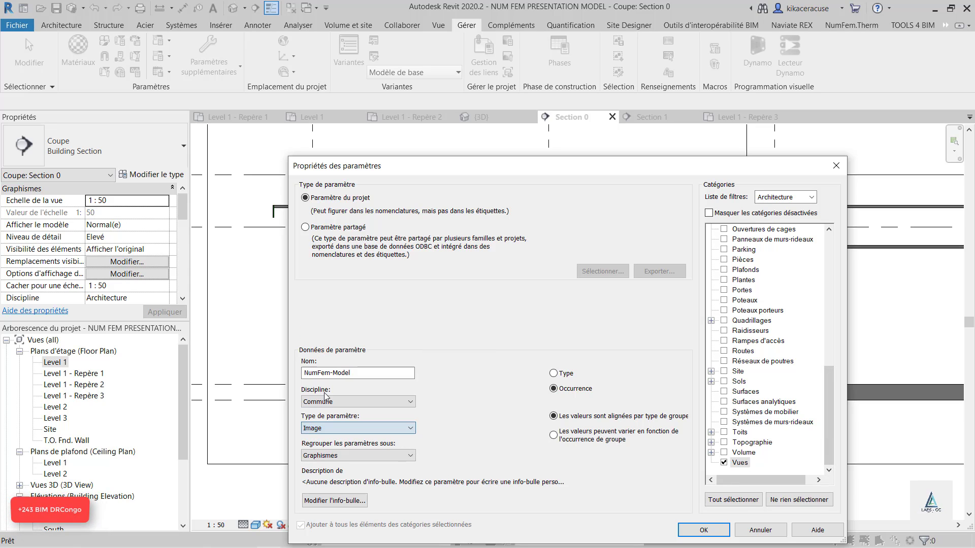
pyautogui.click(705, 528)
# Step: Add an Image-type project parameter named "NumFem-Temperature" and assign it to the Vues category
pyautogui.click(544, 221)
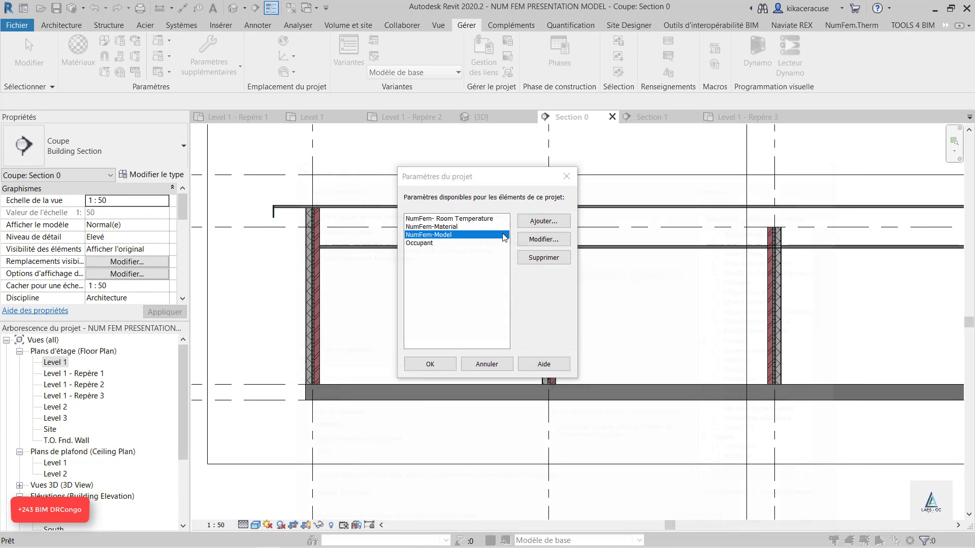
pyautogui.write('Nu')
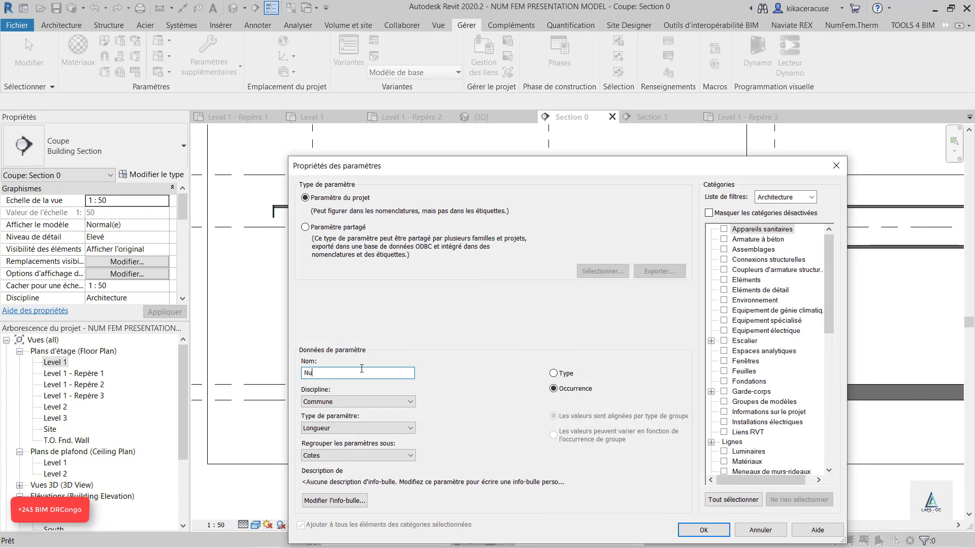
pyautogui.write('mFem-Temperature')
pyautogui.moveTo(830, 298); pyautogui.dragTo(822, 454)
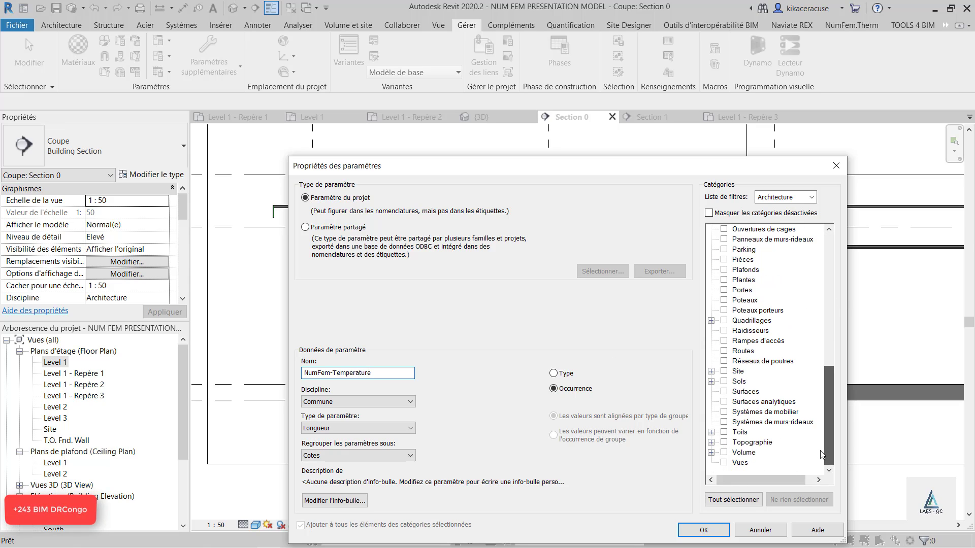
pyautogui.click(724, 463)
pyautogui.click(362, 430)
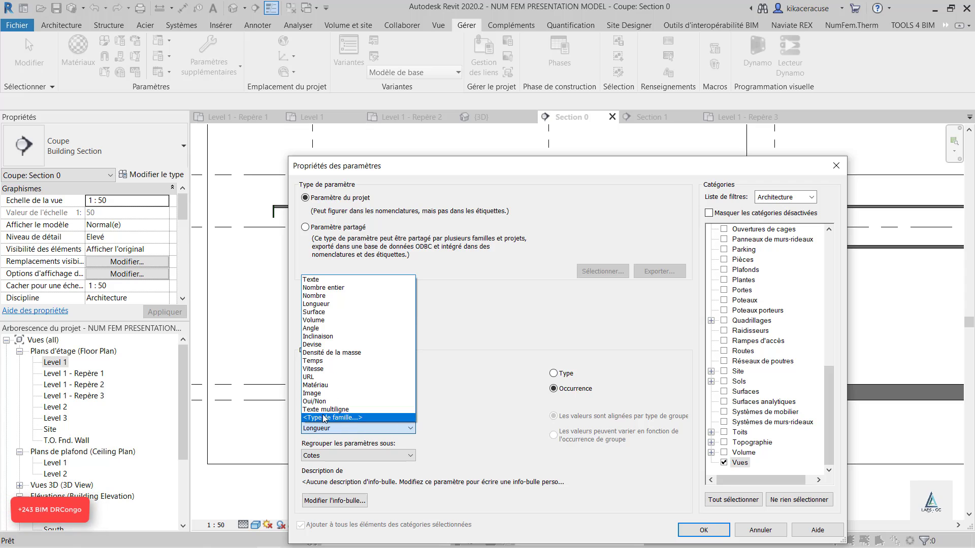
pyautogui.click(355, 394)
pyautogui.click(704, 531)
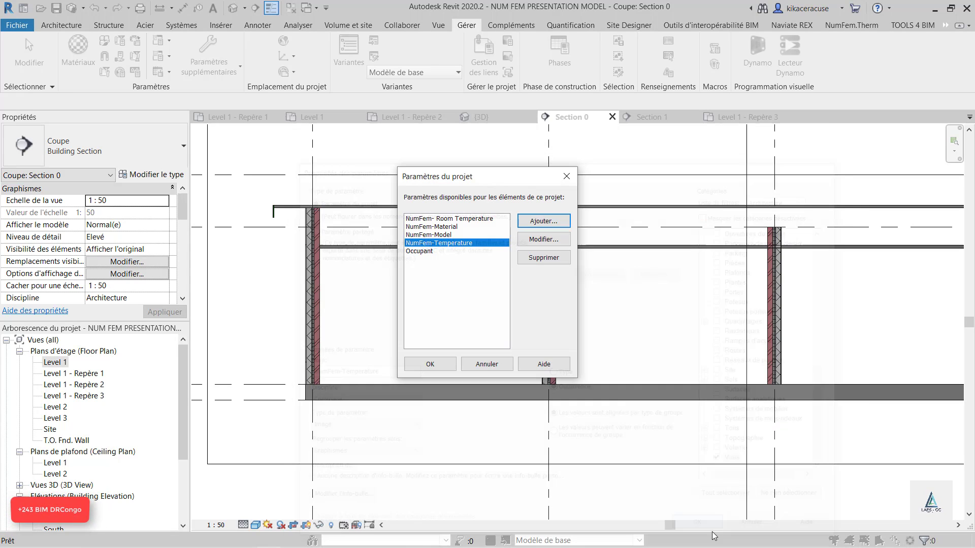
# Step: Add an Image-type project parameter named "NumFem-Temperature et Flux" in the Commune discipline and assign it to the Vues category
pyautogui.click(558, 223)
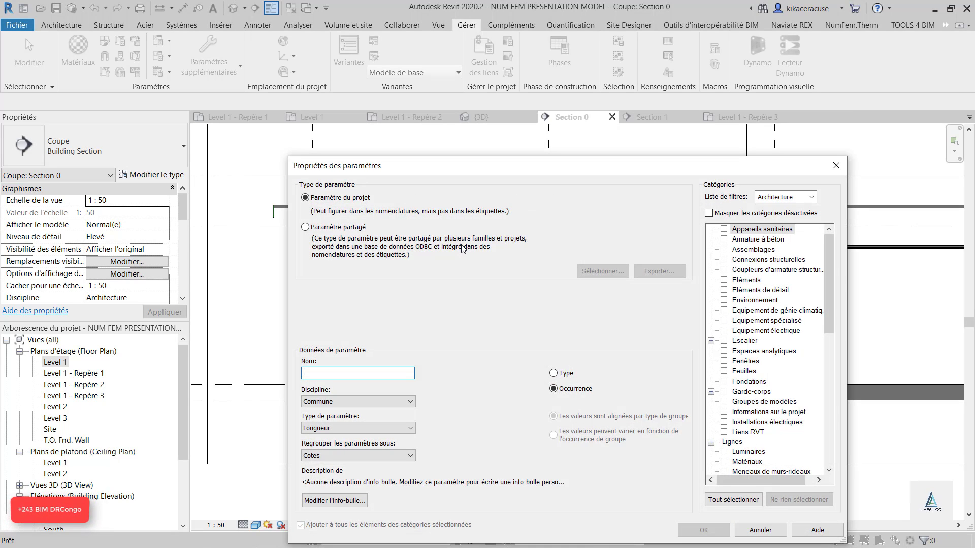
pyautogui.write('NumFem-')
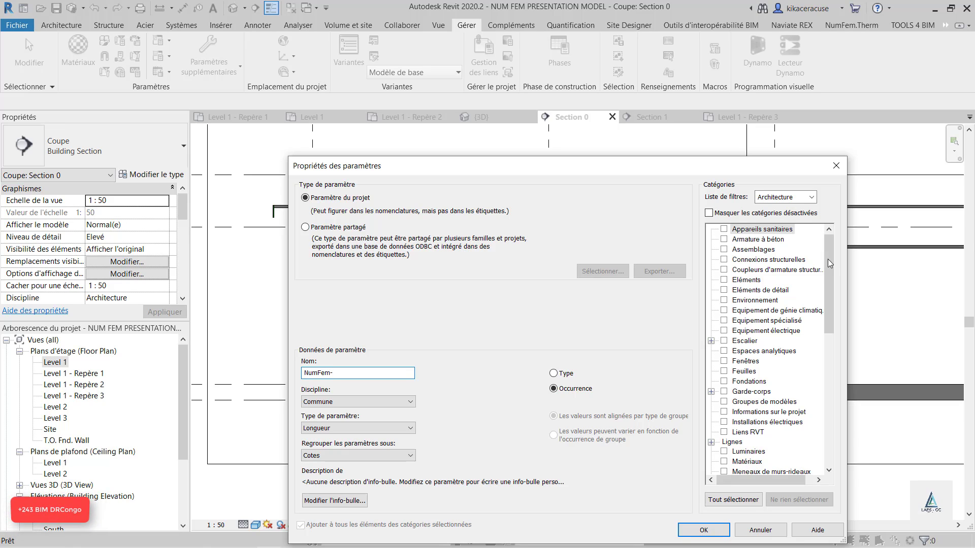
pyautogui.moveTo(828, 259); pyautogui.dragTo(825, 409)
pyautogui.click(724, 462)
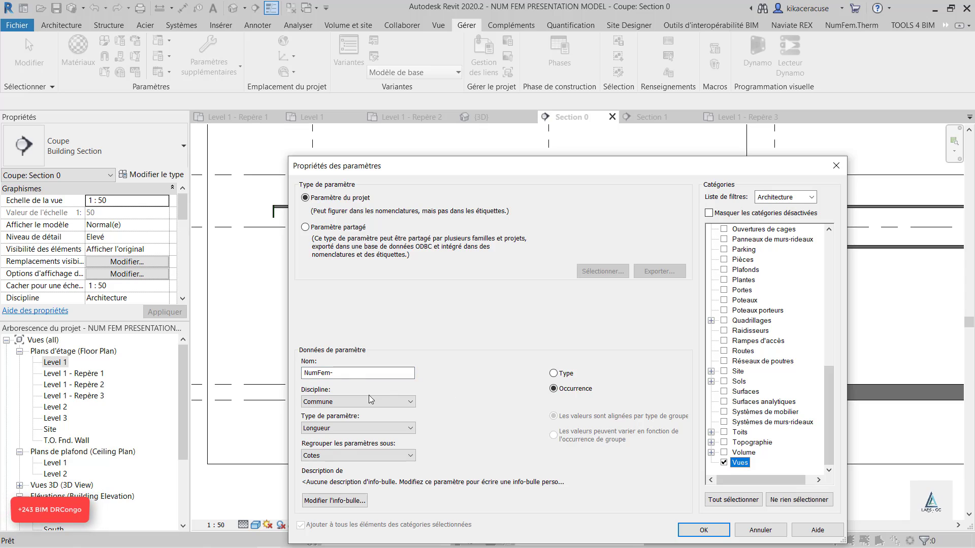
pyautogui.click(350, 373)
pyautogui.write('Temperature et Flux')
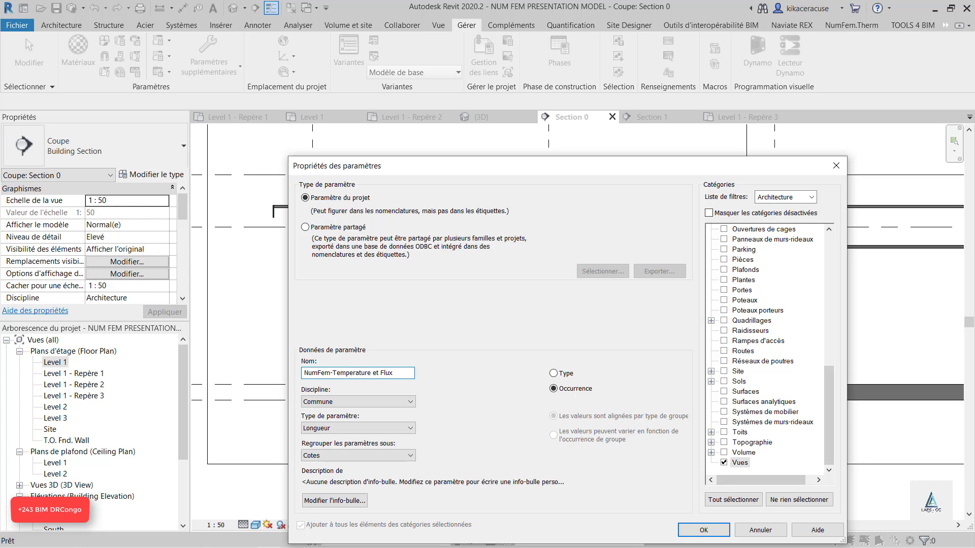
pyautogui.click(361, 404)
pyautogui.click(360, 405)
pyautogui.click(347, 428)
pyautogui.click(314, 392)
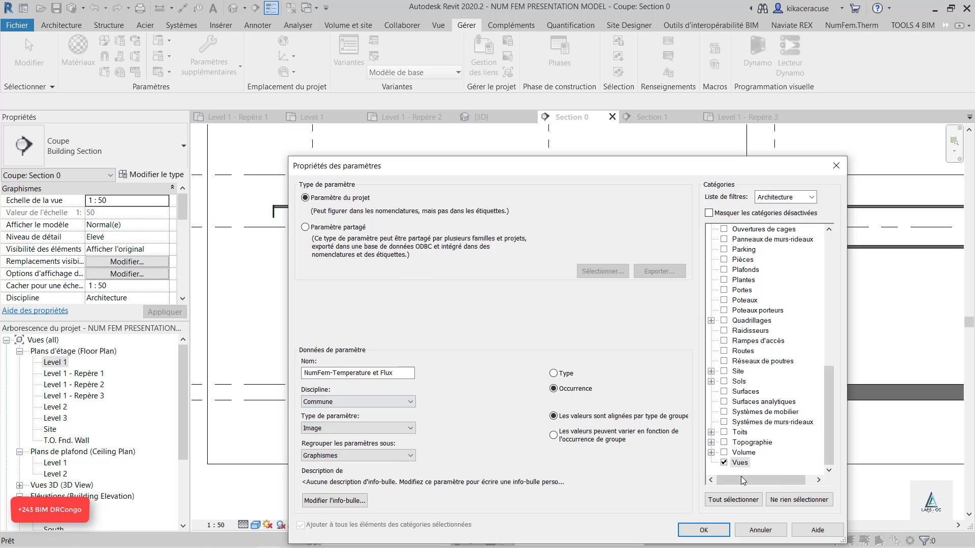
pyautogui.click(704, 529)
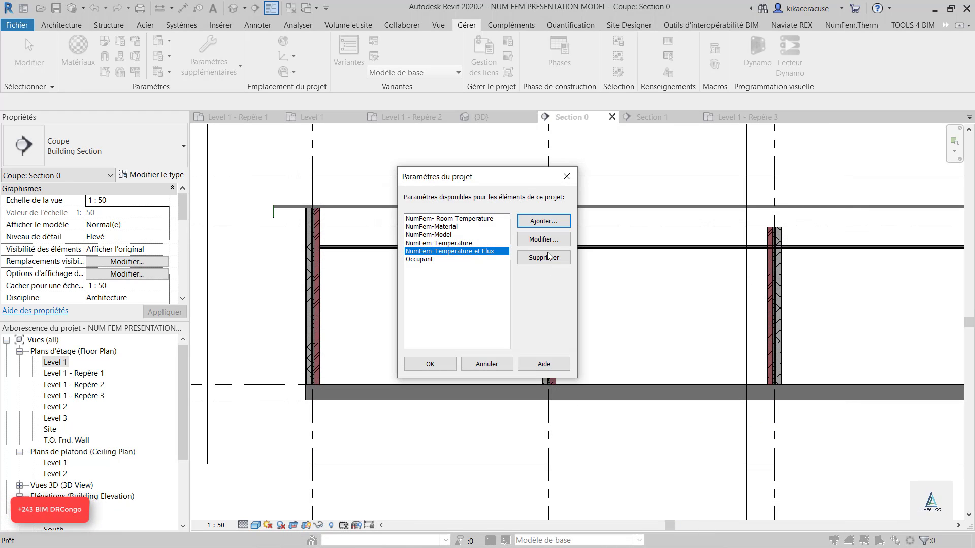
# Step: Add an Image-type project parameter named "NumFem-Tableaux Ambiances" and assign it to the Vues category
pyautogui.click(544, 221)
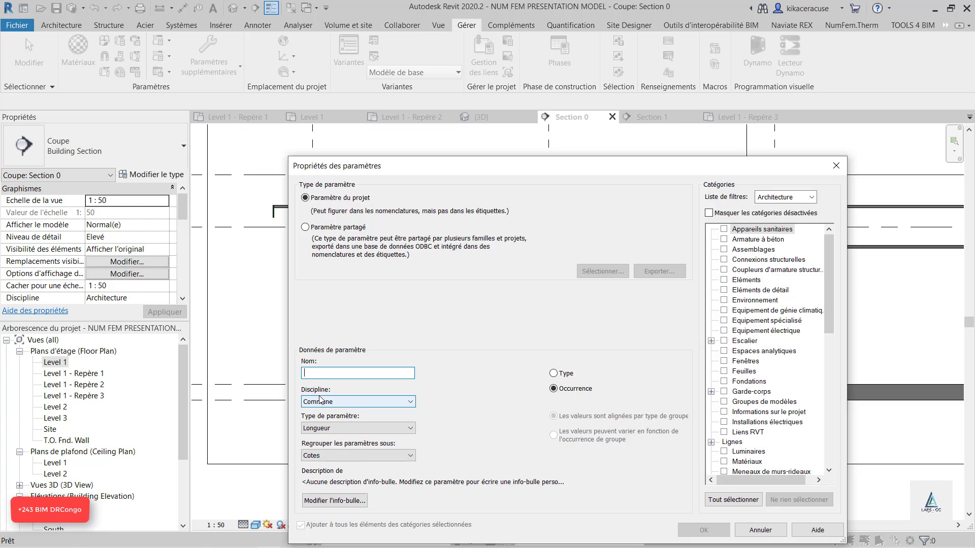
pyautogui.write('NumFem-')
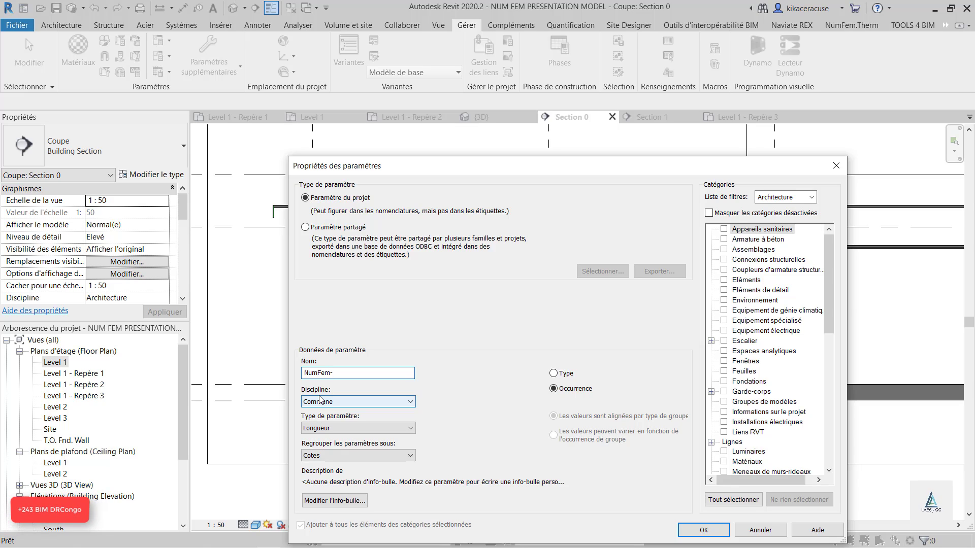
pyautogui.write('aux')
pyautogui.press('BackSpace')
pyautogui.press('BackSpace')
pyautogui.write('leaux Ambiances')
pyautogui.click(353, 428)
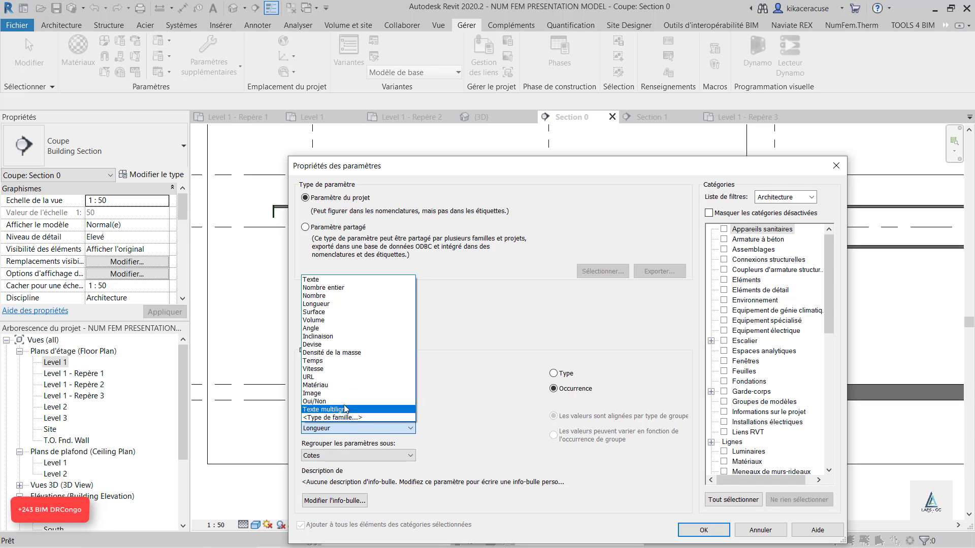
pyautogui.click(330, 394)
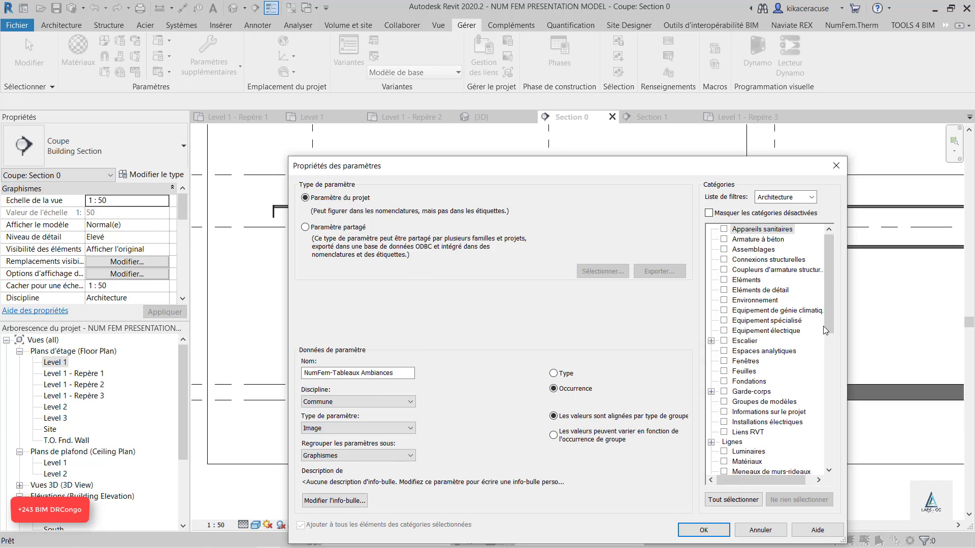
pyautogui.moveTo(826, 332); pyautogui.dragTo(826, 462)
pyautogui.click(726, 463)
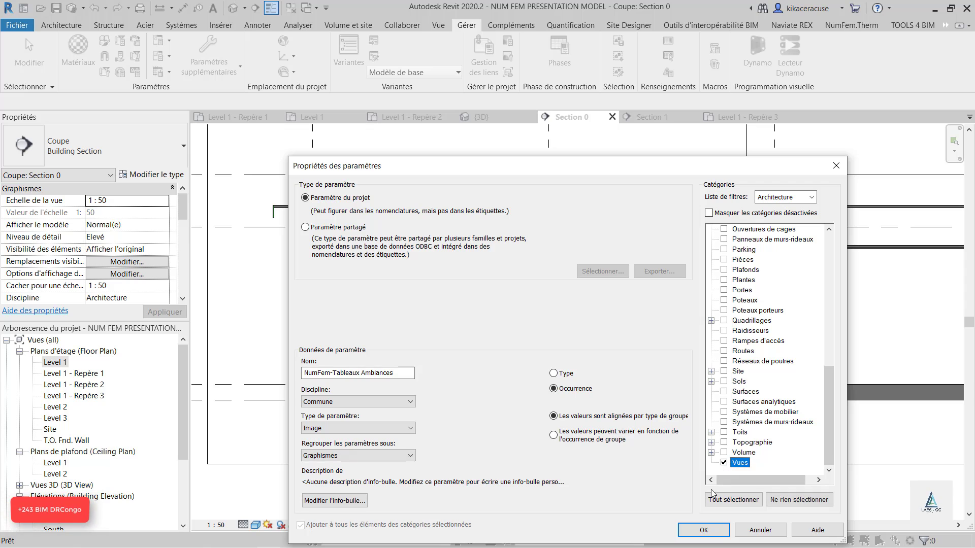
pyautogui.click(704, 530)
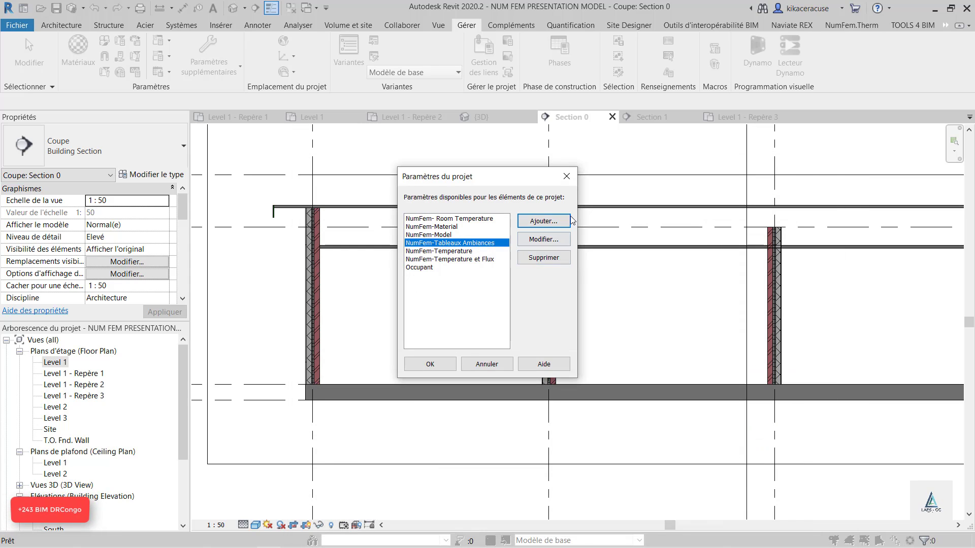
# Step: Add an Image-type project parameter named "NumFem-Equation RT" and assign it to the Vues category
pyautogui.click(544, 221)
pyautogui.write('N')
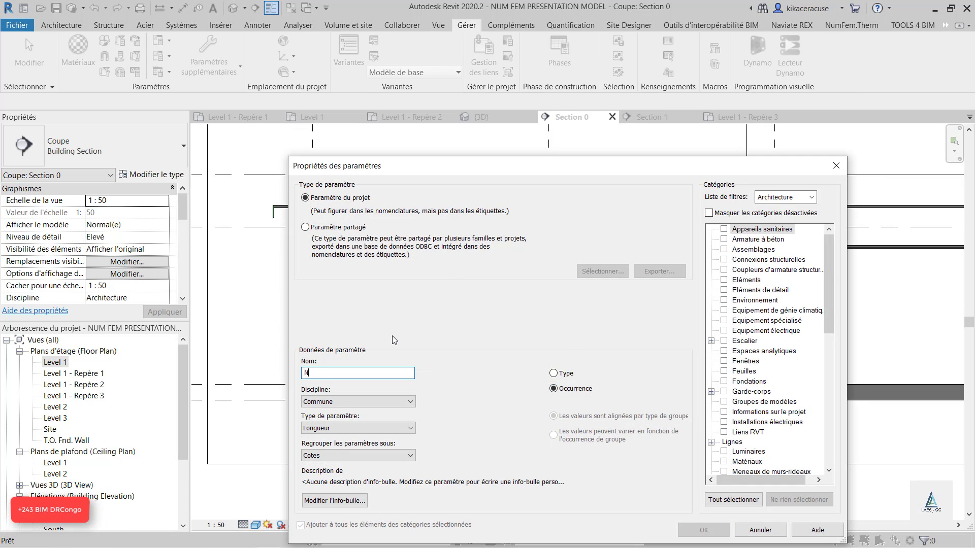
pyautogui.write('umFem-')
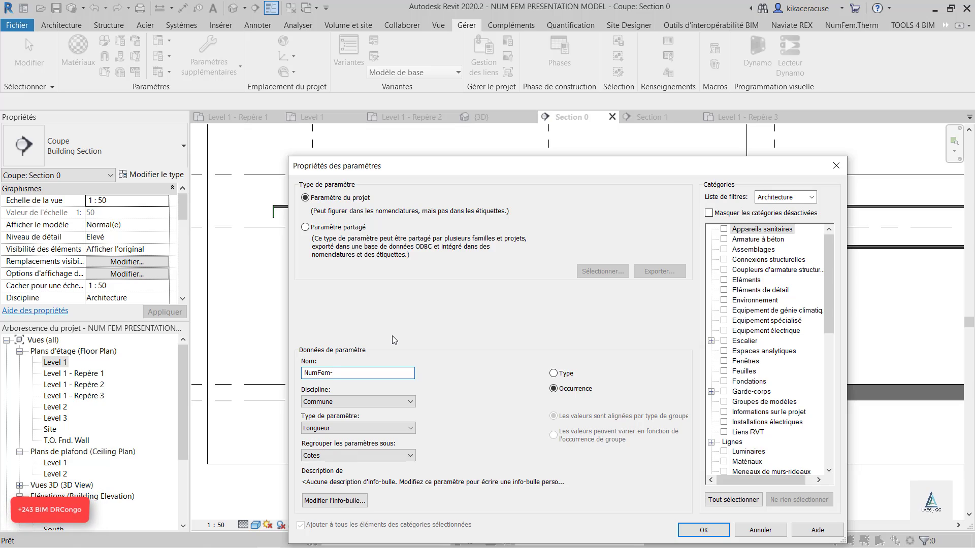
pyautogui.write('Equation RT')
pyautogui.moveTo(832, 286); pyautogui.dragTo(833, 415)
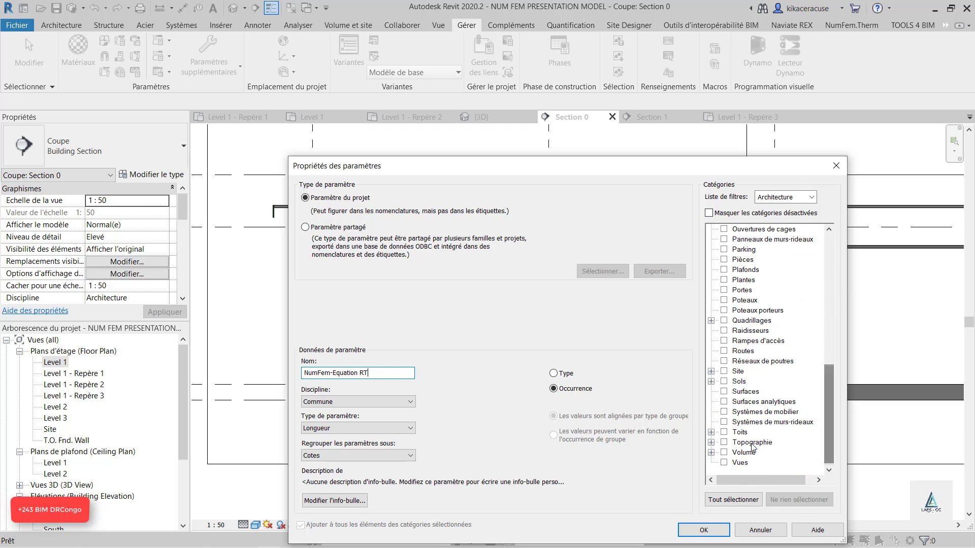
pyautogui.click(724, 462)
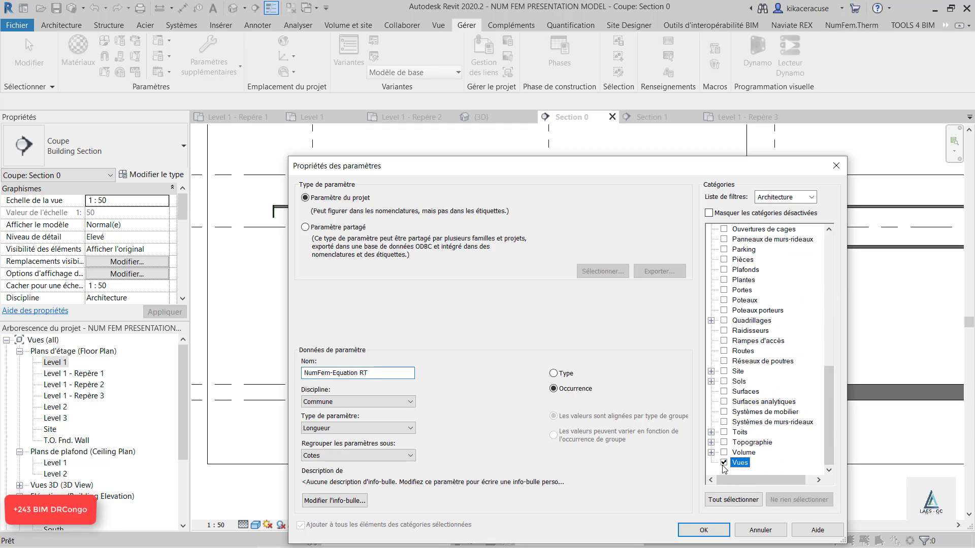
pyautogui.click(336, 431)
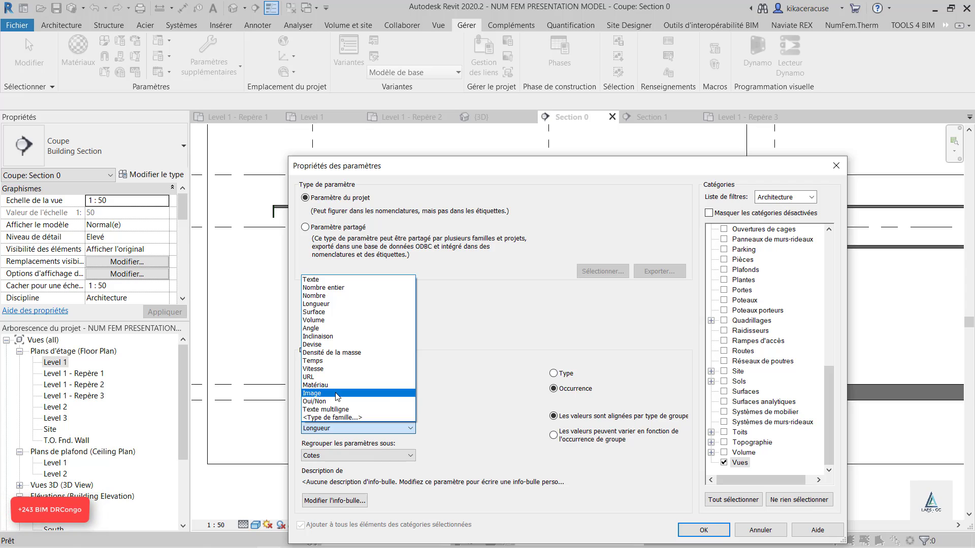
pyautogui.click(335, 393)
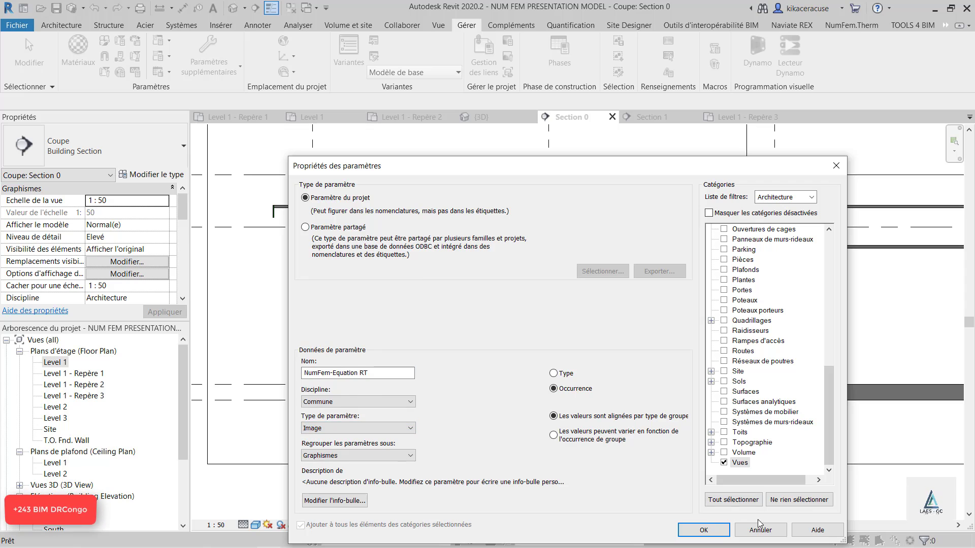
pyautogui.click(703, 530)
# Step: Add an Image-type project parameter named "NumFem-Equation RT-2012" and assign it to the Vues category
pyautogui.click(544, 221)
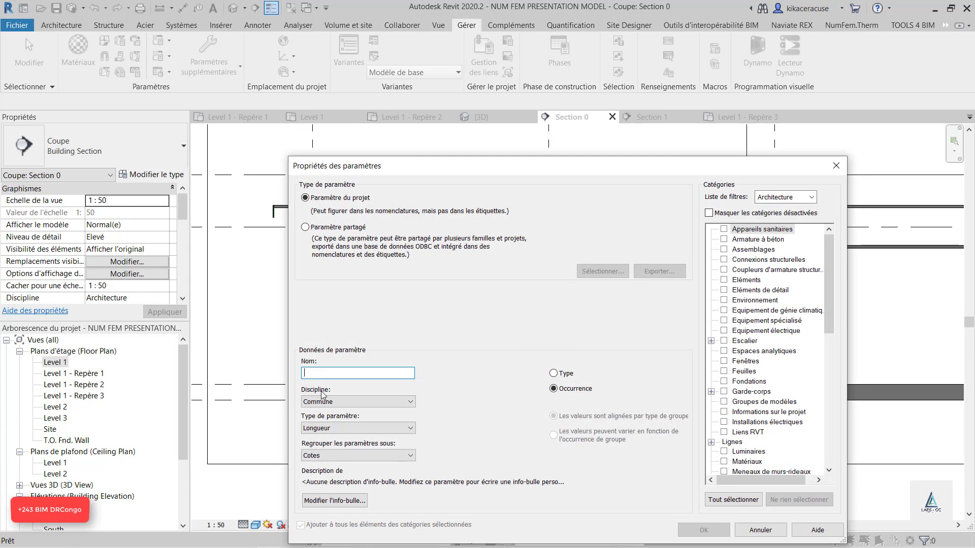
pyautogui.write('NumFem-E')
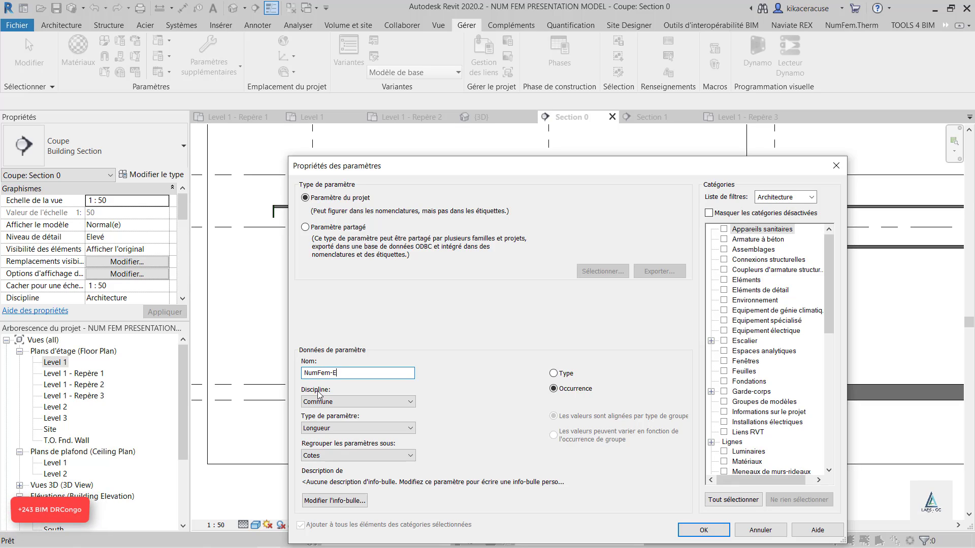
pyautogui.write('quation RT-2012')
pyautogui.click(351, 428)
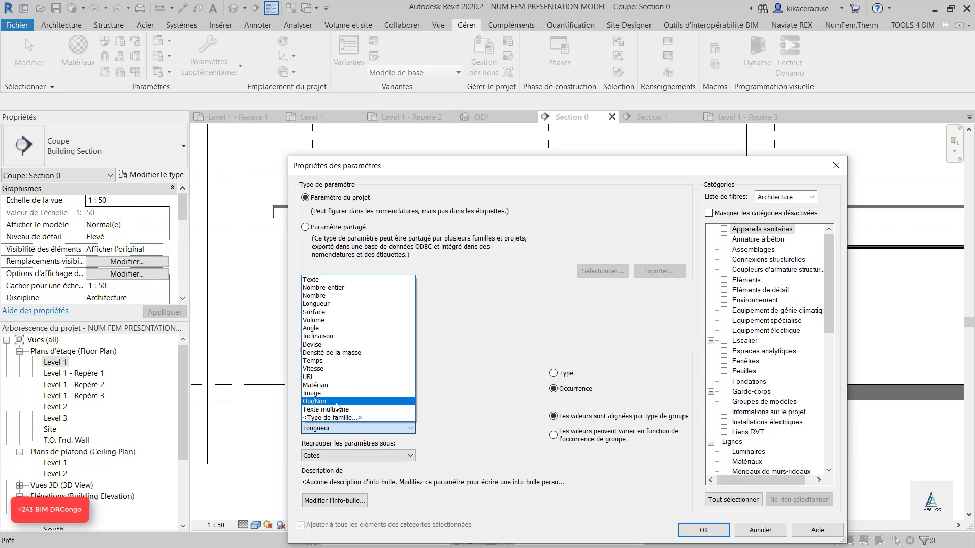
pyautogui.click(355, 393)
pyautogui.moveTo(828, 290); pyautogui.dragTo(829, 424)
pyautogui.click(724, 463)
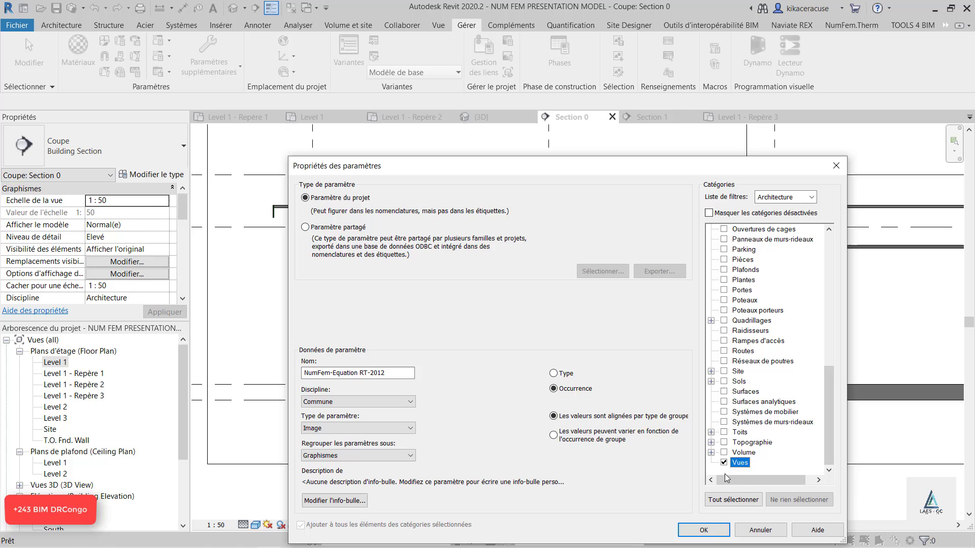
pyautogui.click(703, 530)
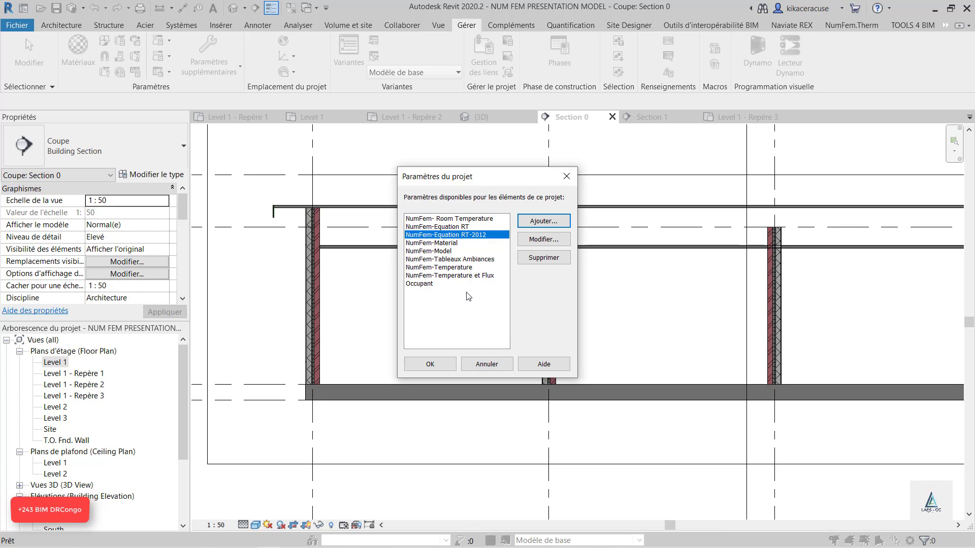
# Step: Rename the project parameter "NumFem-Equation RT" as "NumFem-Equation PHPP"
pyautogui.click(467, 227)
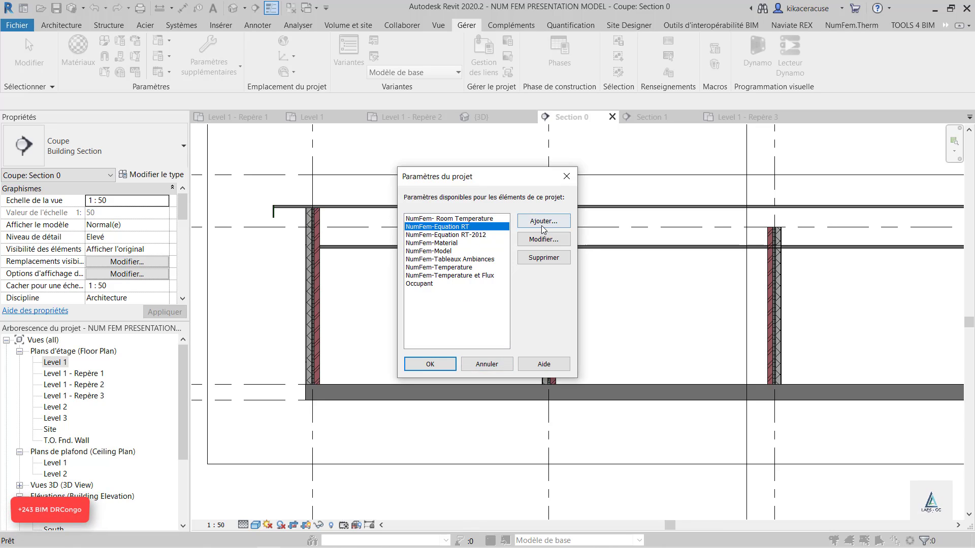
pyautogui.click(542, 242)
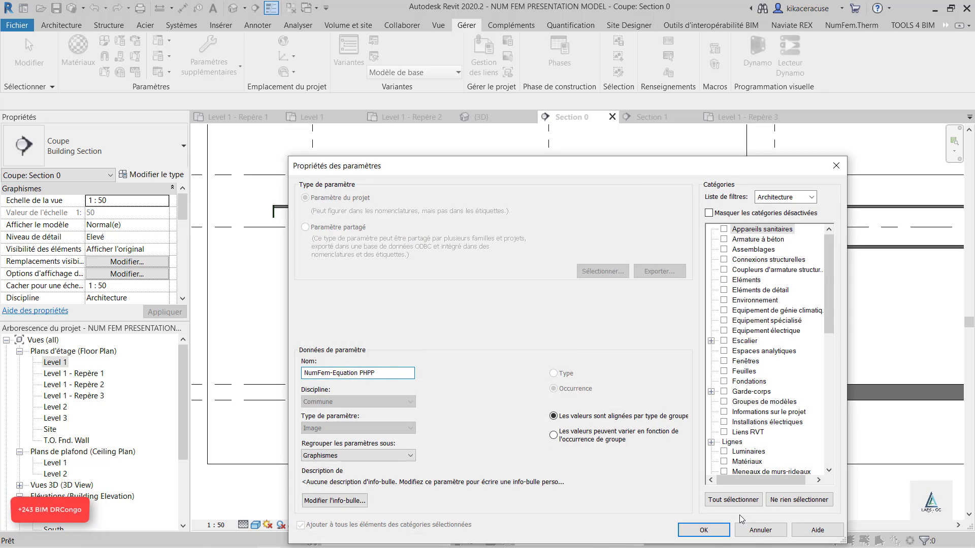
pyautogui.click(704, 530)
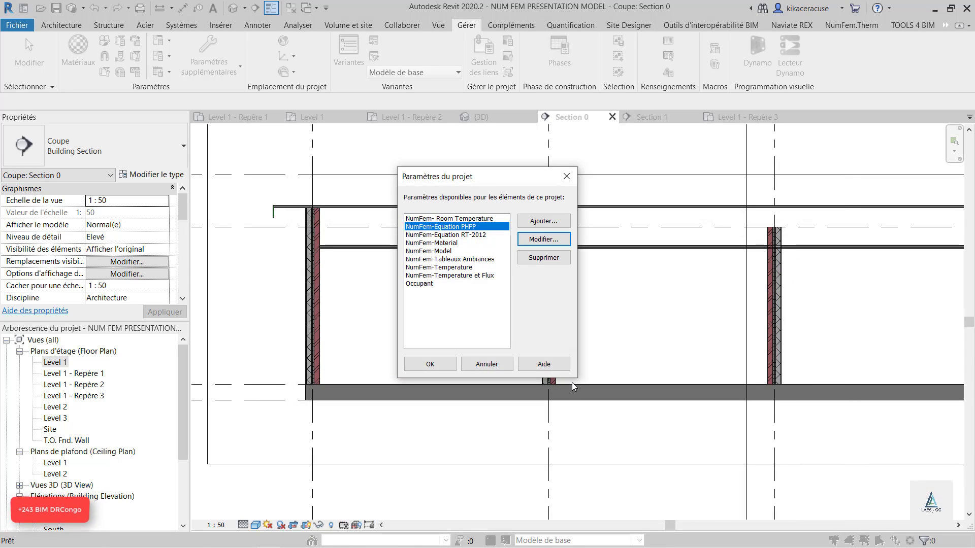
# Step: Add an Image-type project parameter named "Legende" and assign it to the Vues category
pyautogui.click(537, 222)
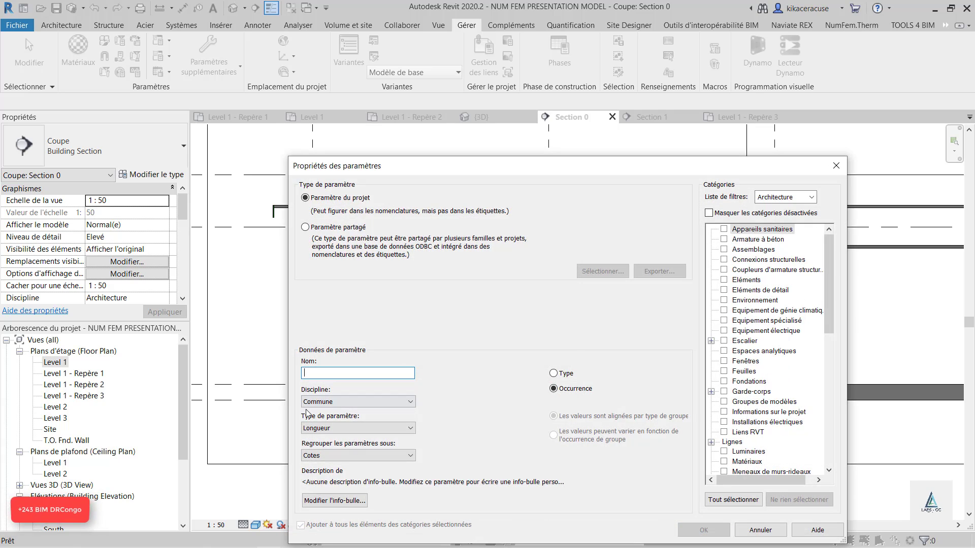
pyautogui.write('IEG')
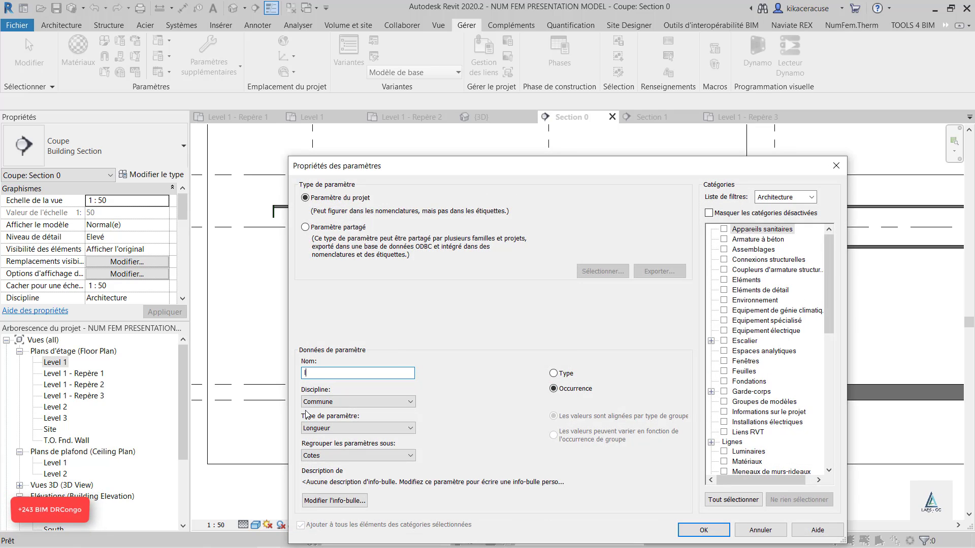
pyautogui.press('BackSpace')
pyautogui.write('RE')
pyautogui.press('BackSpace')
pyautogui.press('BackSpace')
pyautogui.write('l')
pyautogui.press('BackSpace')
pyautogui.write('L')
pyautogui.click(831, 461)
pyautogui.click(831, 461)
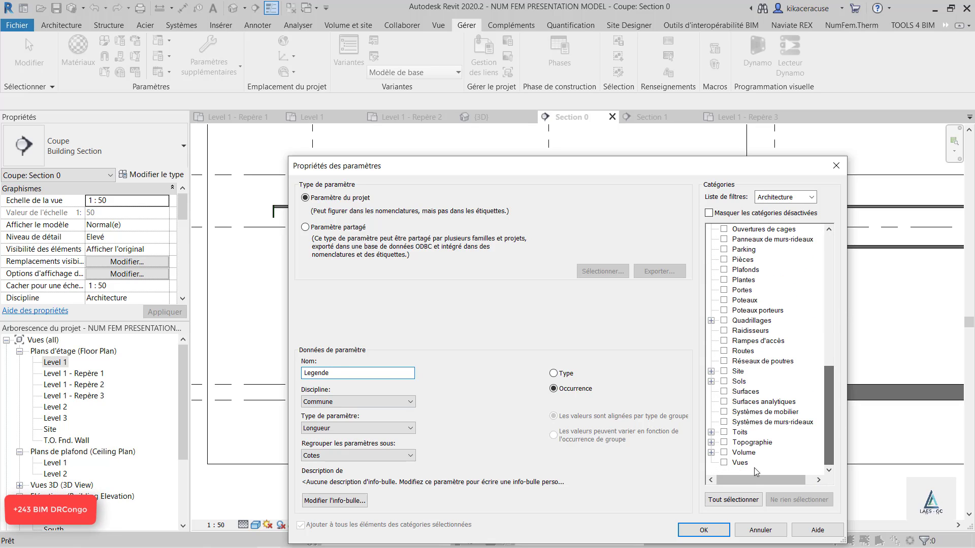
pyautogui.click(725, 463)
pyautogui.click(337, 428)
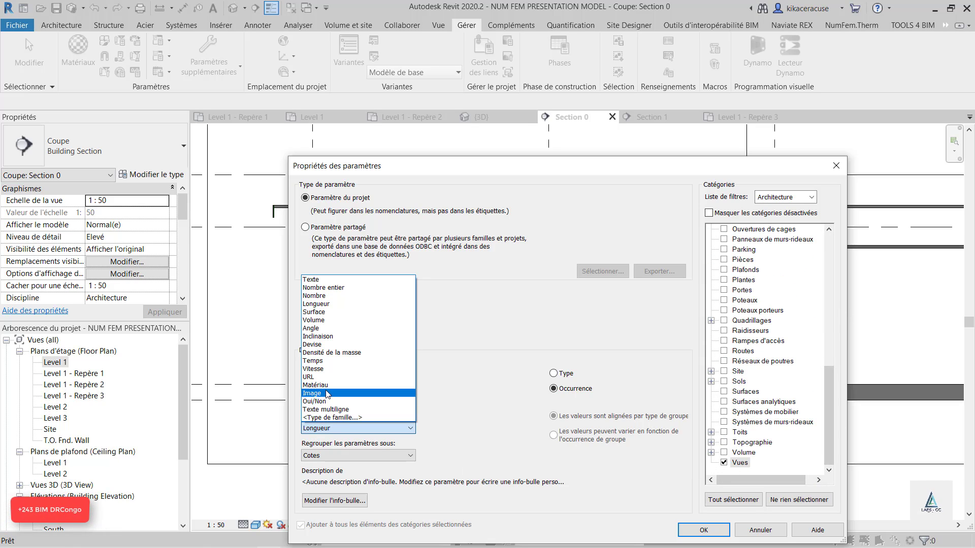
pyautogui.click(339, 403)
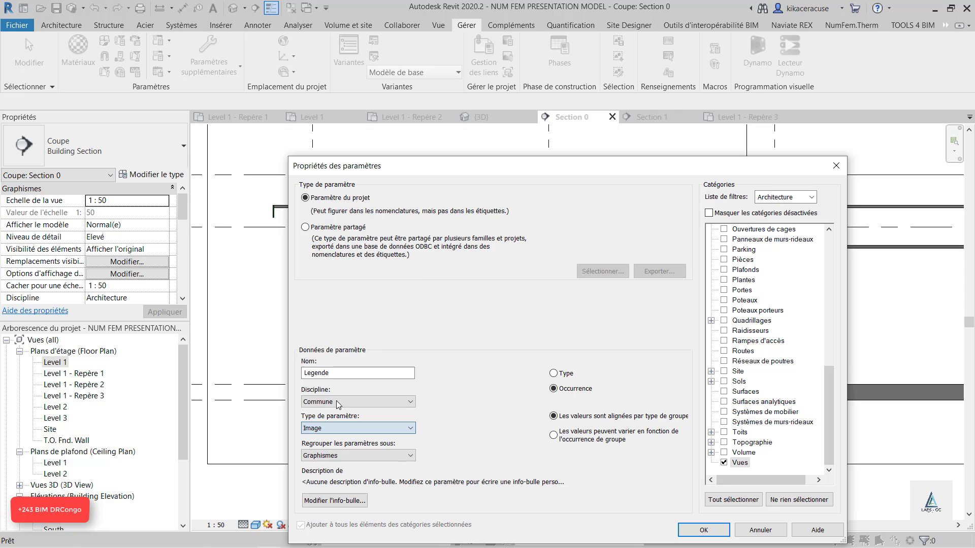
pyautogui.click(703, 529)
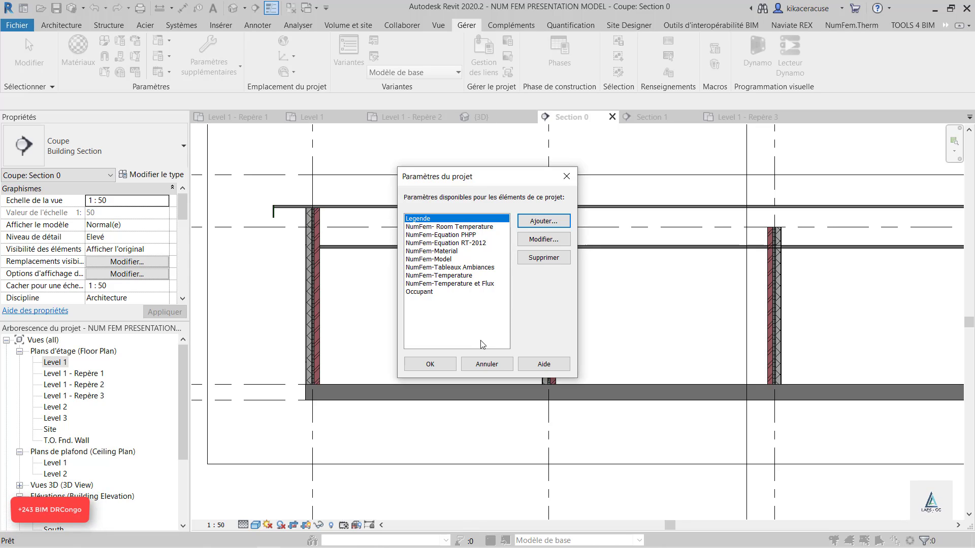
pyautogui.click(431, 364)
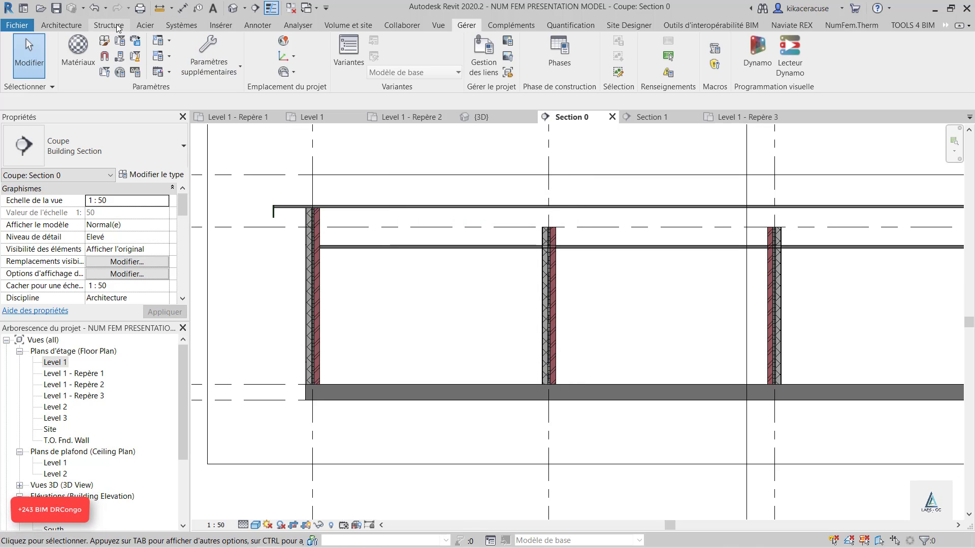
pyautogui.click(850, 25)
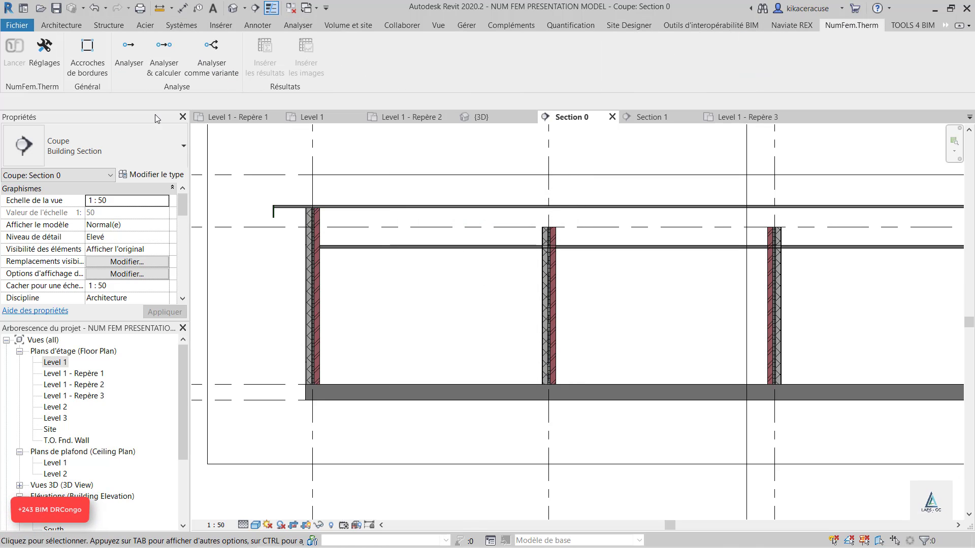
pyautogui.click(44, 51)
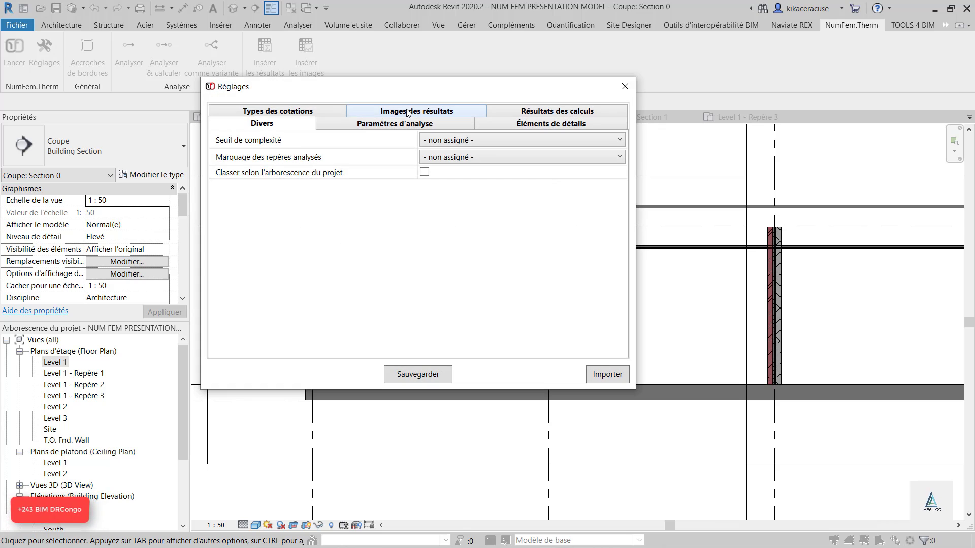
pyautogui.click(408, 111)
pyautogui.click(477, 140)
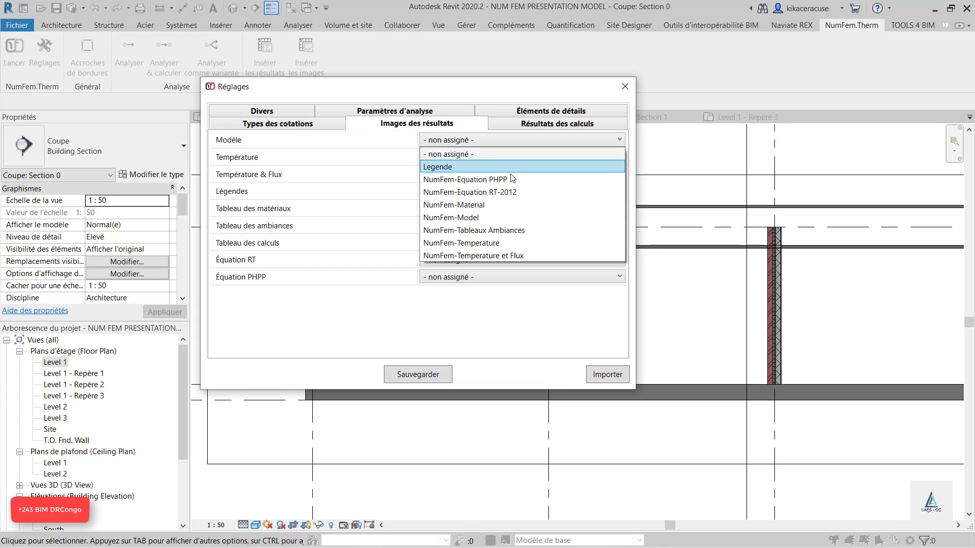
pyautogui.click(457, 217)
pyautogui.click(479, 158)
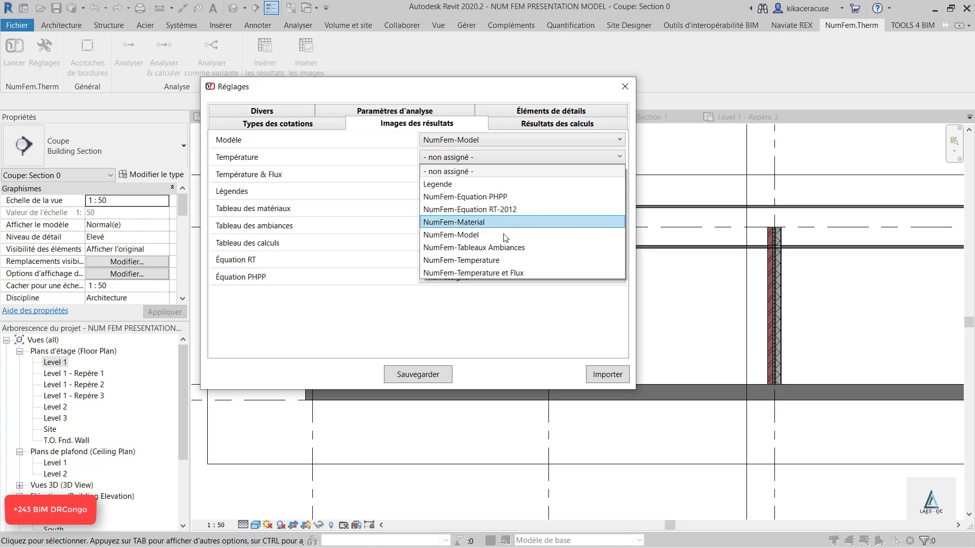
pyautogui.click(502, 260)
pyautogui.click(484, 174)
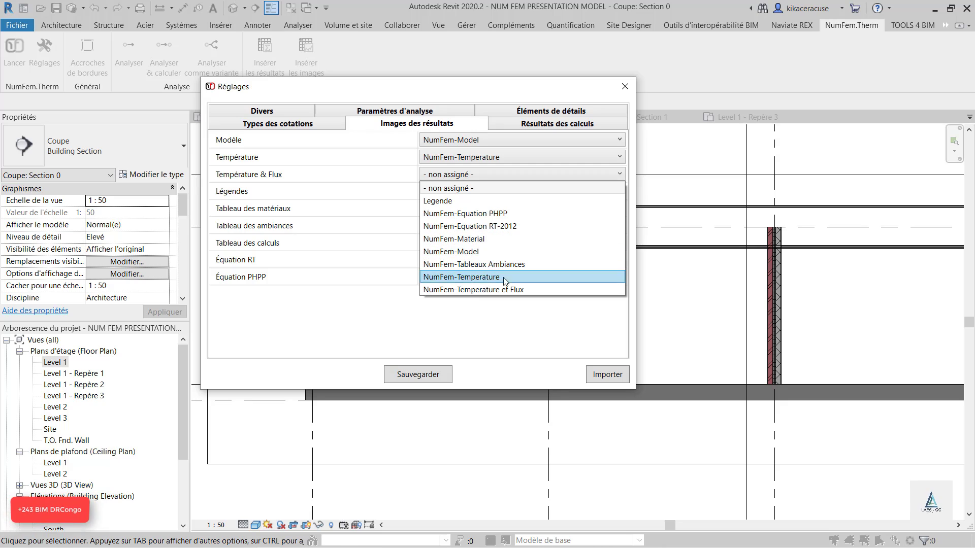
pyautogui.click(502, 291)
pyautogui.click(494, 193)
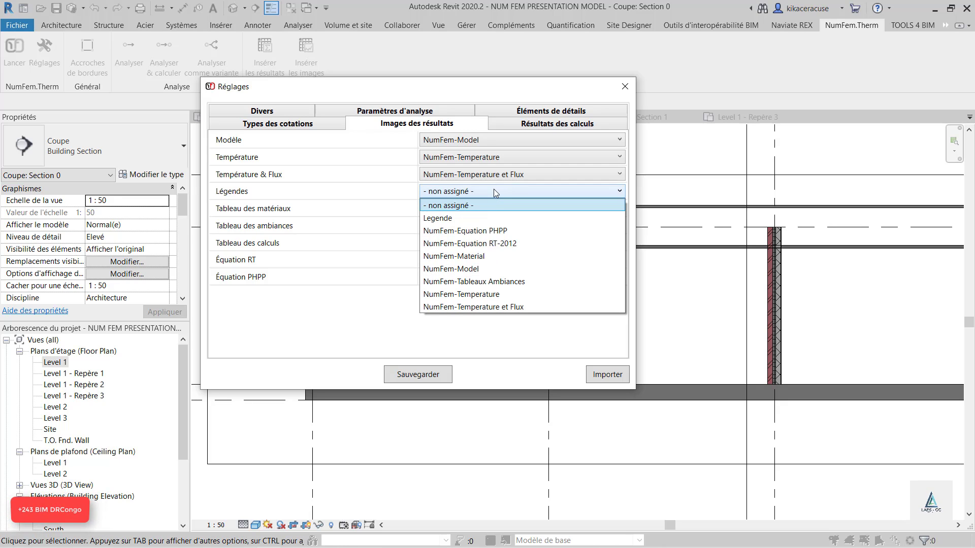
pyautogui.click(474, 218)
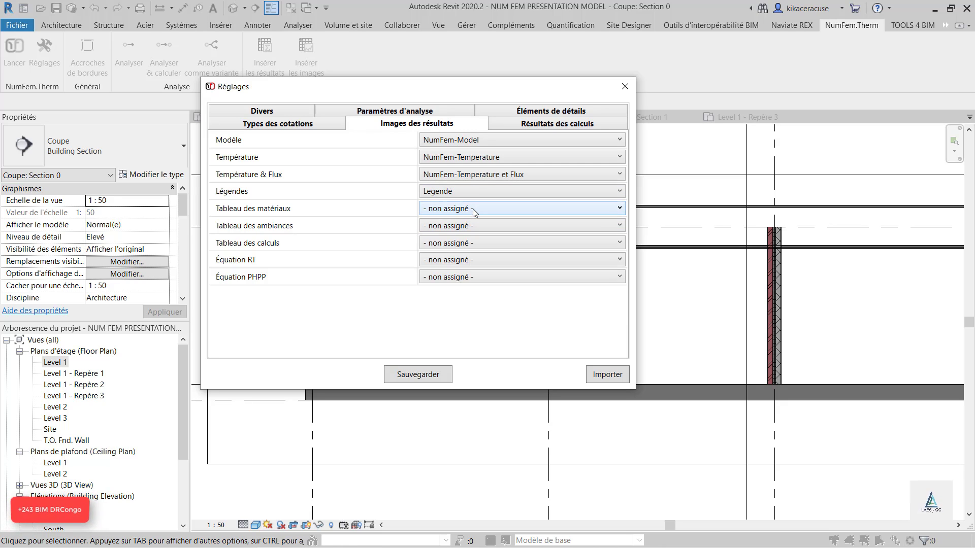
pyautogui.click(462, 196)
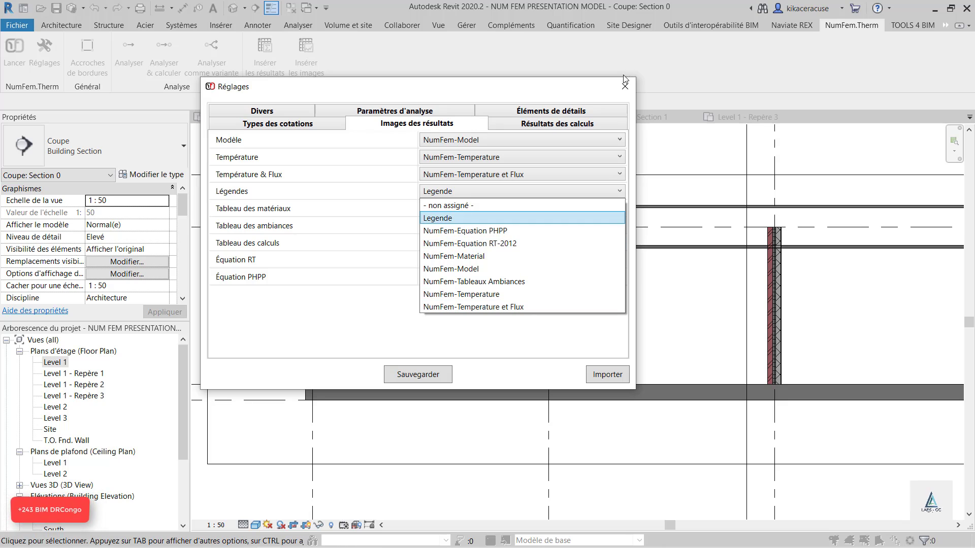
pyautogui.click(624, 88)
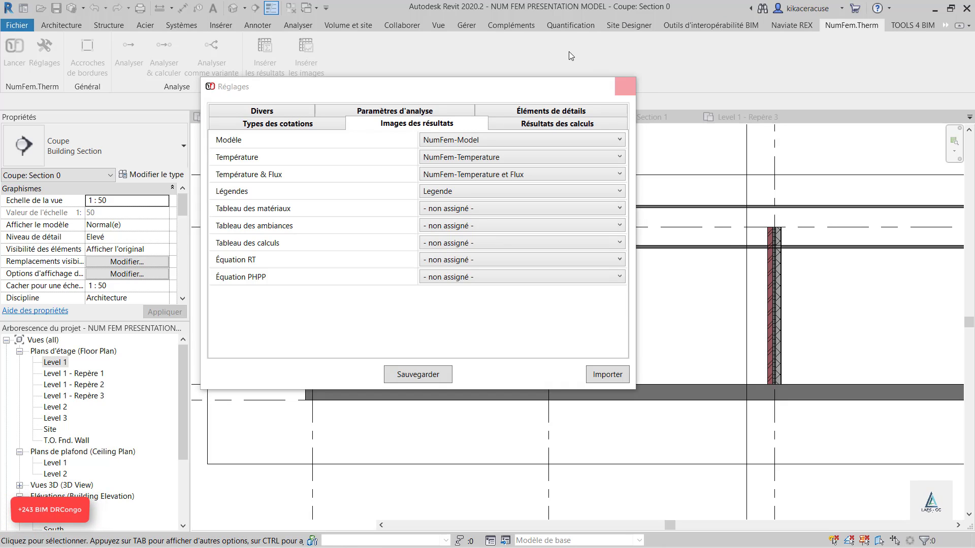
# Step: Rename the project parameter "Legende" as "NumFem-Legende"
pyautogui.click(464, 25)
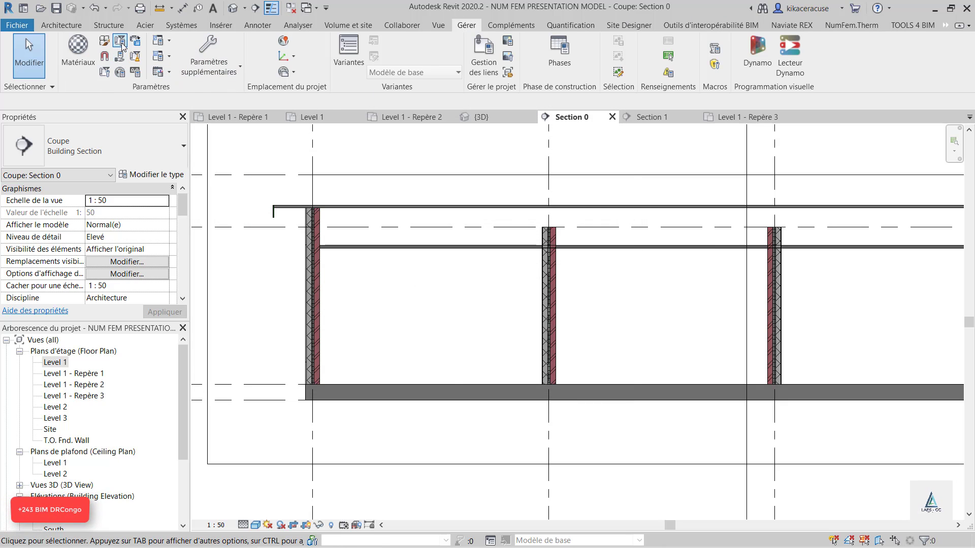
pyautogui.click(152, 75)
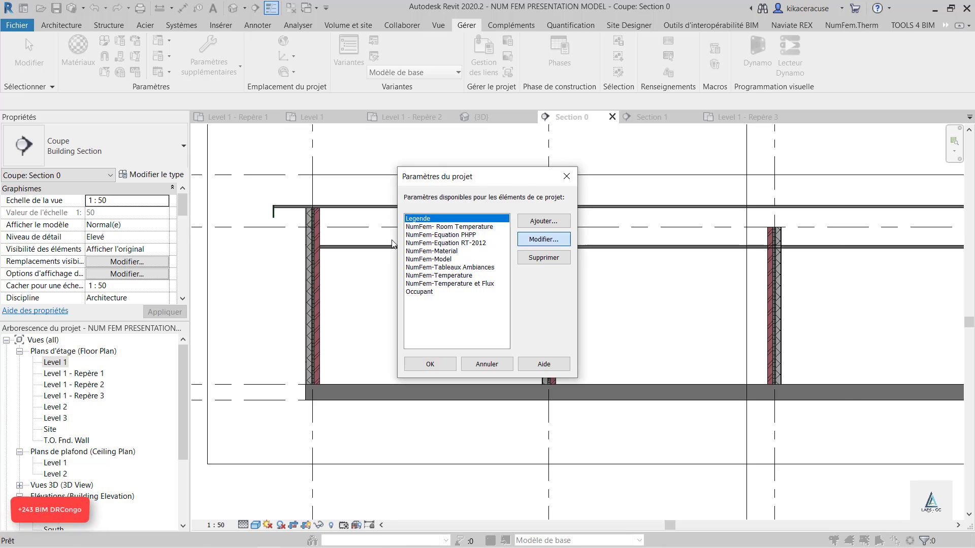
pyautogui.click(543, 240)
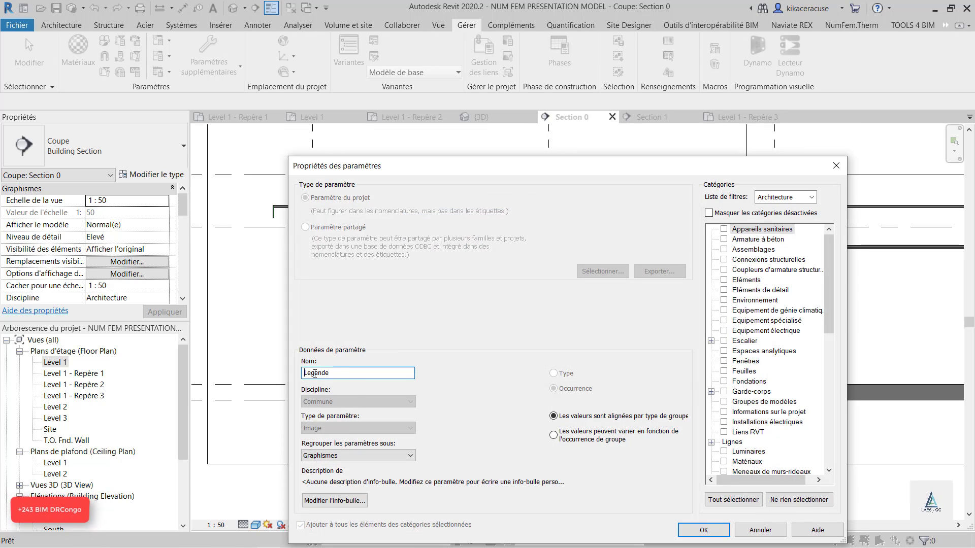
pyautogui.write('NumFem-')
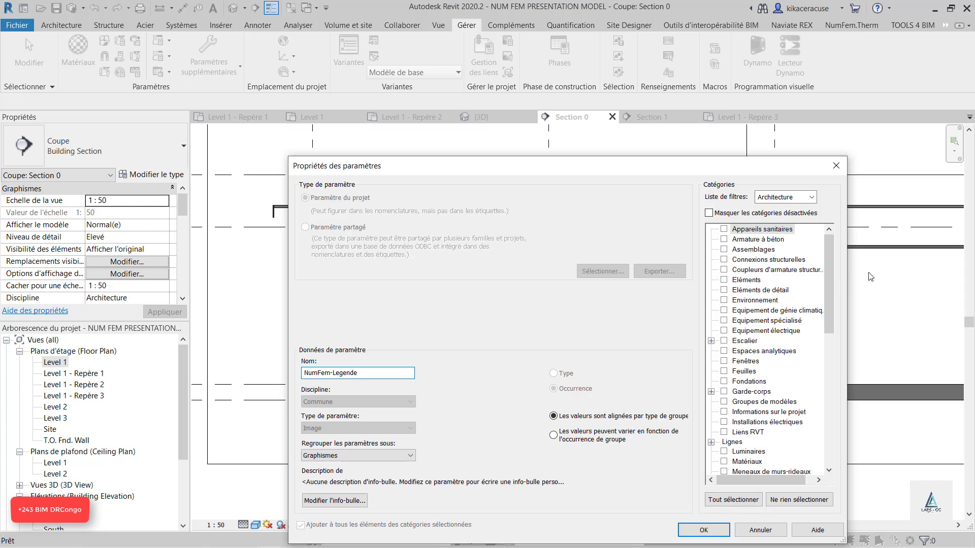
pyautogui.moveTo(828, 284); pyautogui.dragTo(828, 457)
pyautogui.click(704, 530)
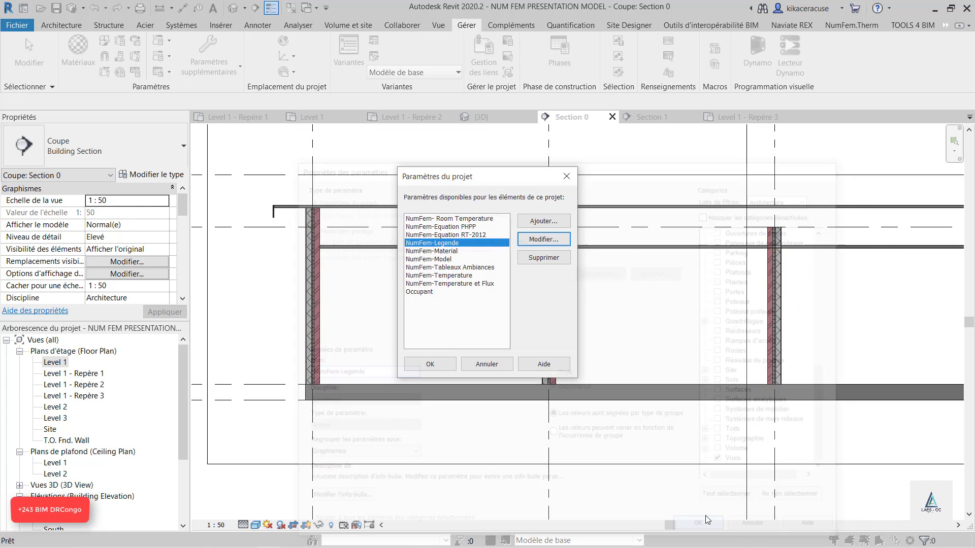
pyautogui.click(429, 363)
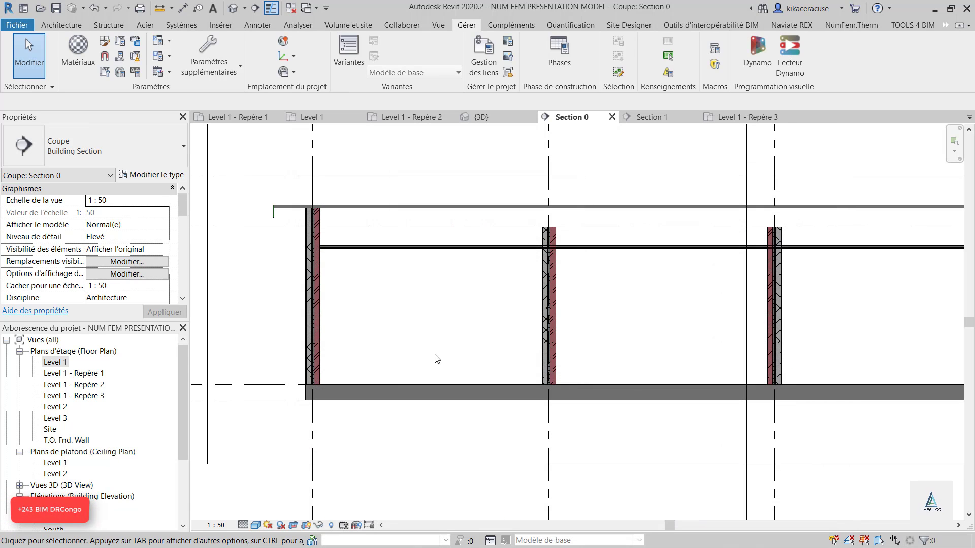
# Step: In the NumFem.Therm result image settings, assign NumFem-Model to Modèle and NumFem-Temperature to Température
pyautogui.click(843, 25)
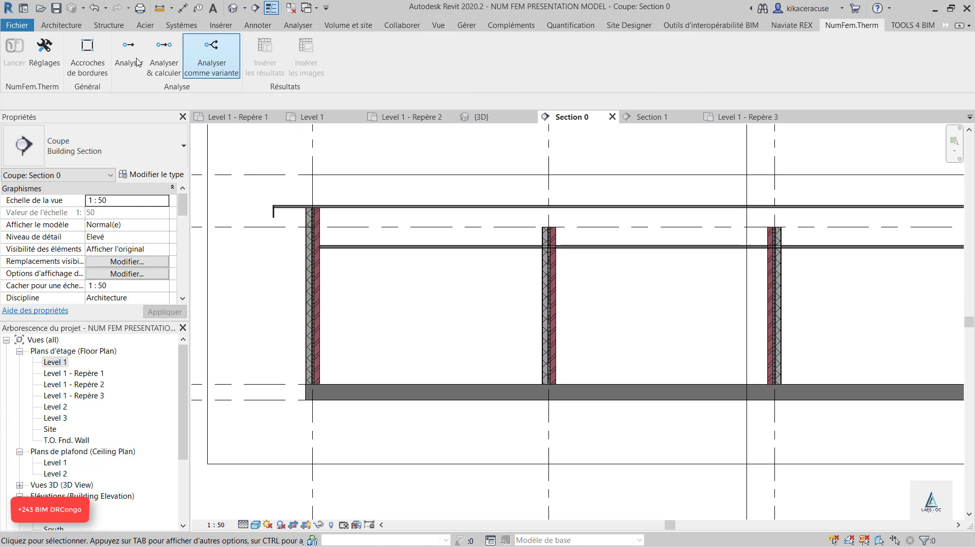
pyautogui.click(44, 54)
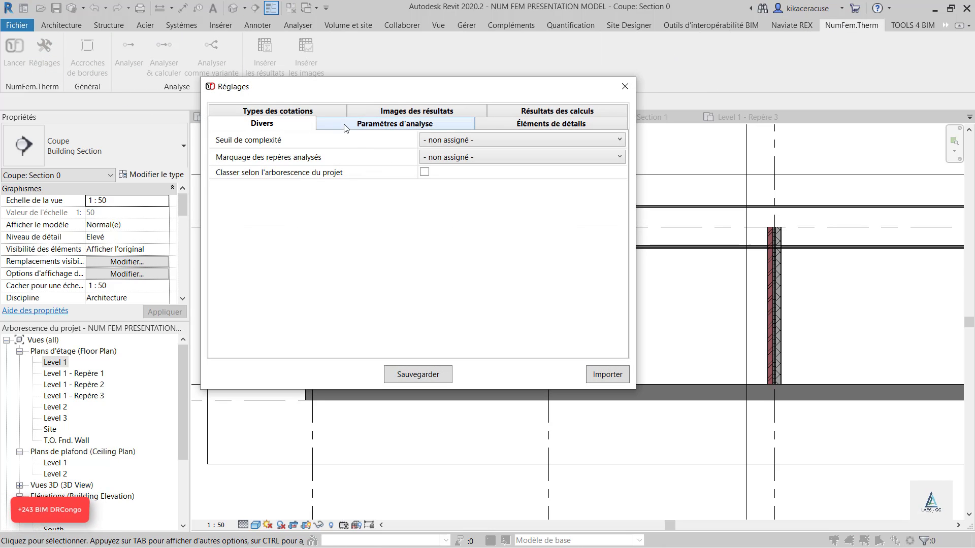
pyautogui.click(404, 112)
pyautogui.click(455, 139)
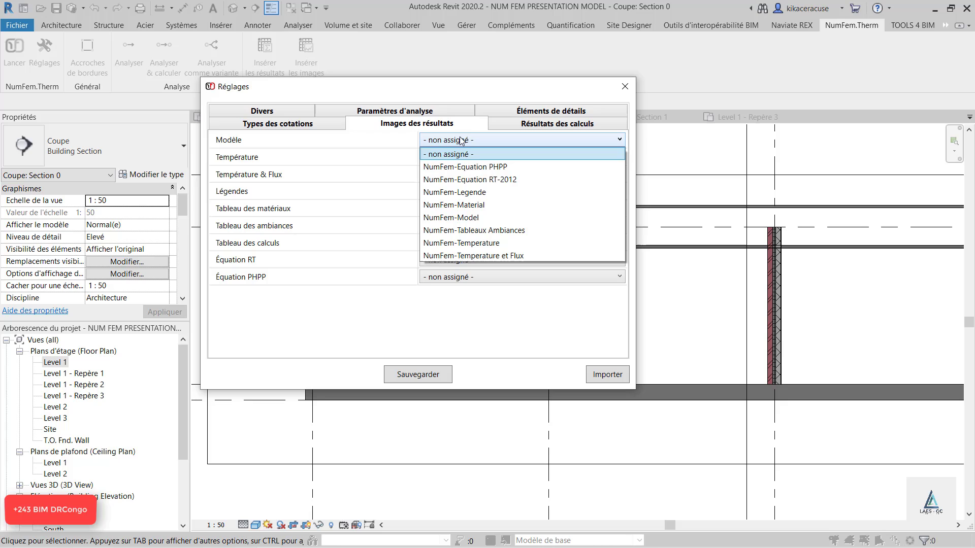
pyautogui.click(479, 218)
pyautogui.click(480, 157)
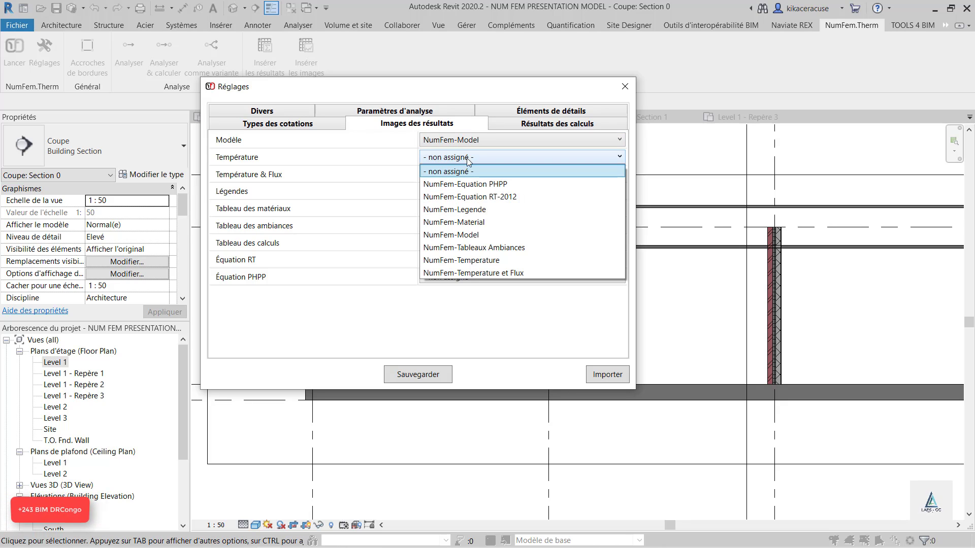
pyautogui.click(494, 259)
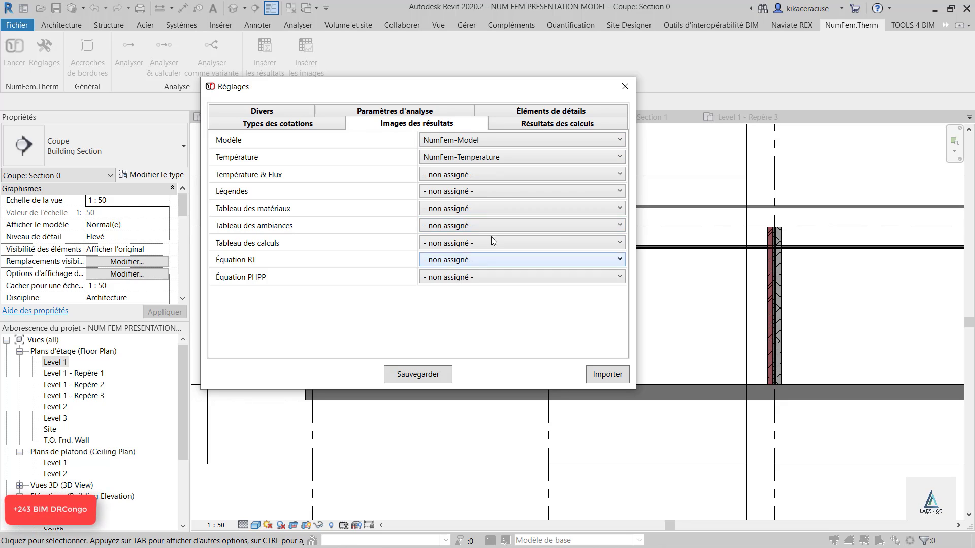
# Step: Assign NumFem-Temperature et Flux to the Température & Flux result image and NumFem-Legende to Légendes
pyautogui.click(476, 176)
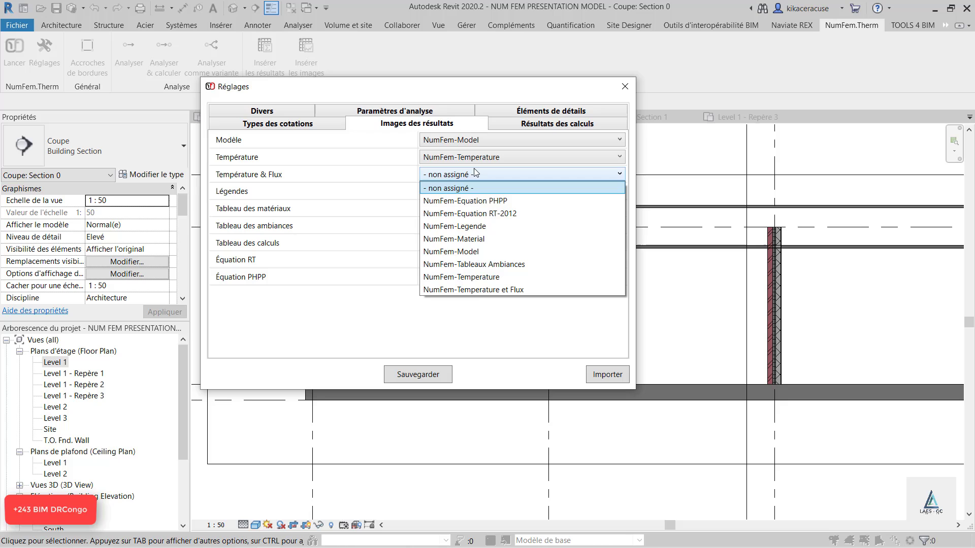
pyautogui.click(493, 290)
pyautogui.click(486, 192)
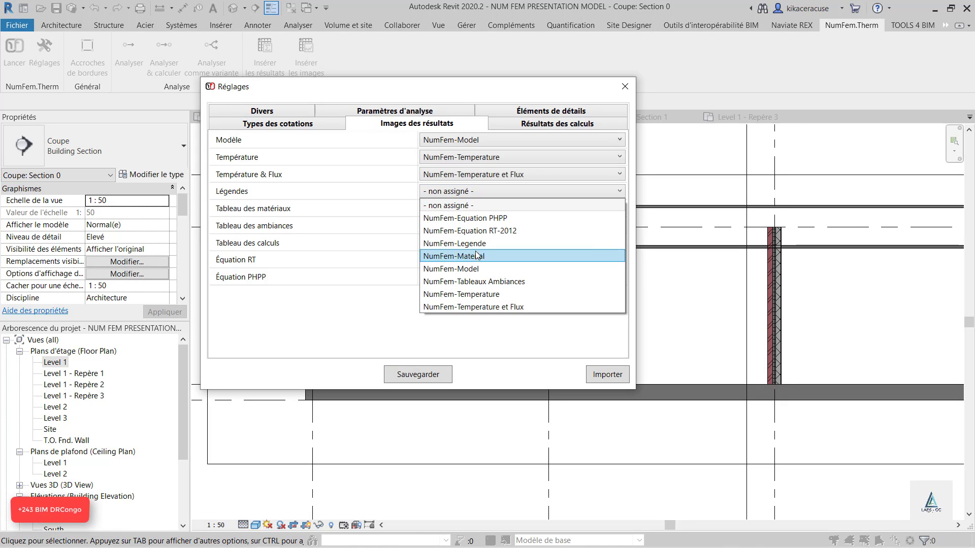
pyautogui.click(479, 244)
# Step: Assign NumFem-Material to the Tableau des matériaux result image and NumFem-Tableaux Ambiances to Tableau des ambiances
pyautogui.click(469, 208)
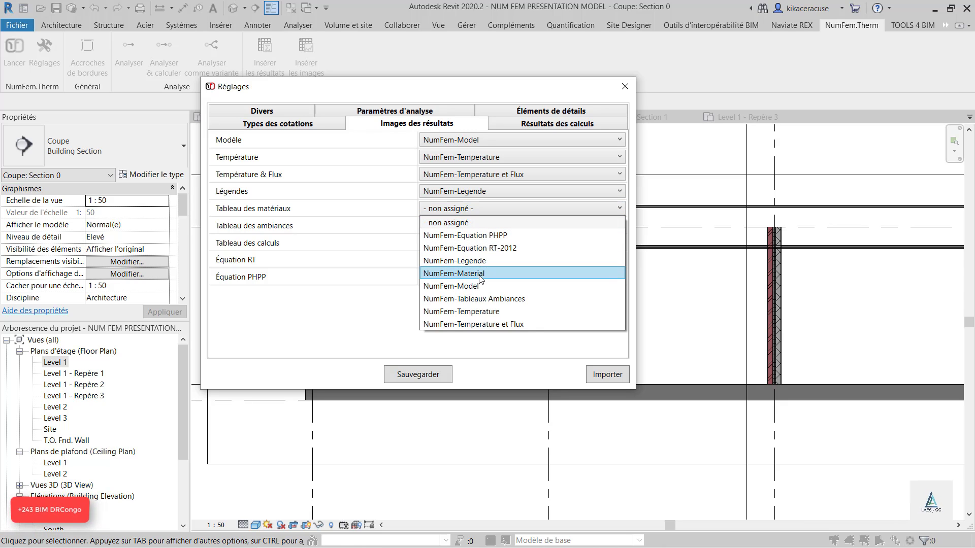
pyautogui.click(479, 274)
pyautogui.click(465, 227)
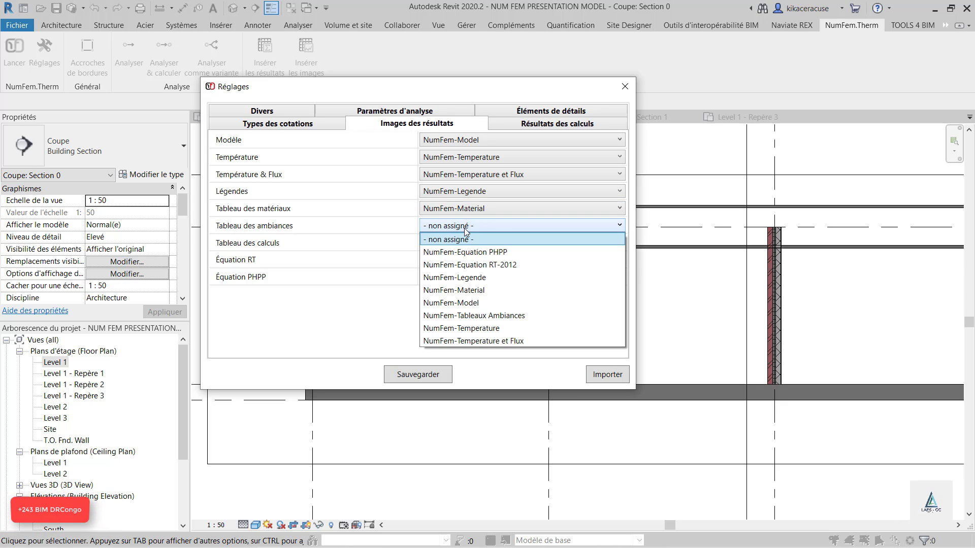
pyautogui.click(474, 315)
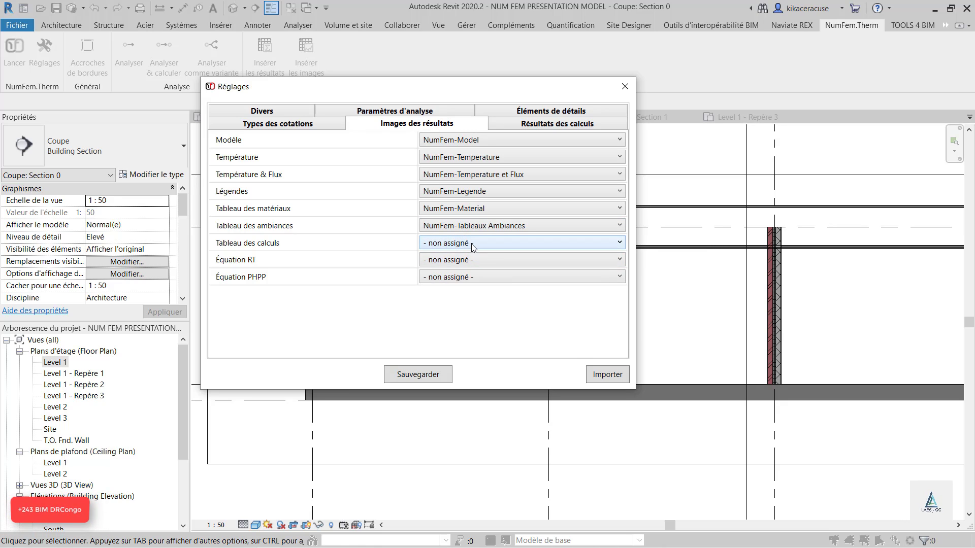
# Step: Assign NumFem-Equation RT-2012 to the Tableau des calculs result image
pyautogui.click(472, 245)
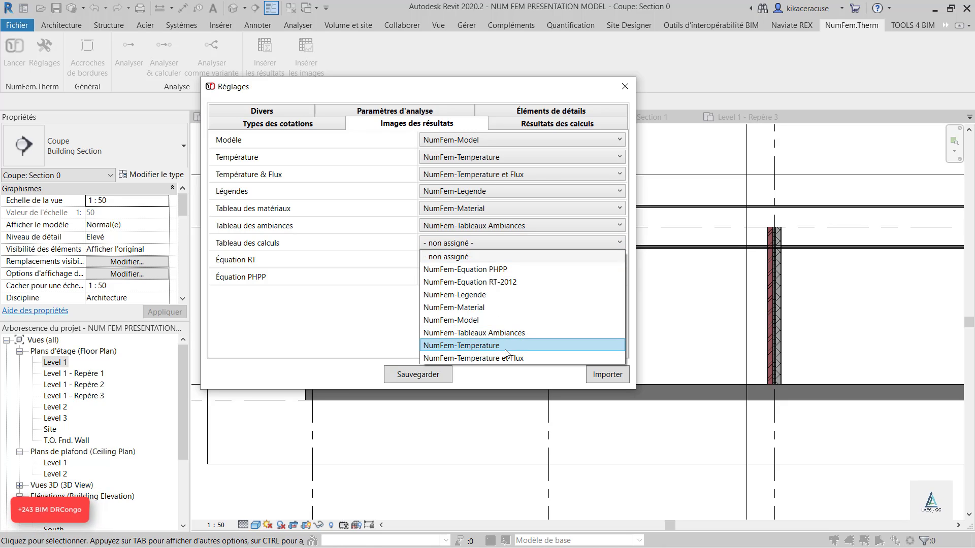
pyautogui.click(501, 282)
pyautogui.click(477, 260)
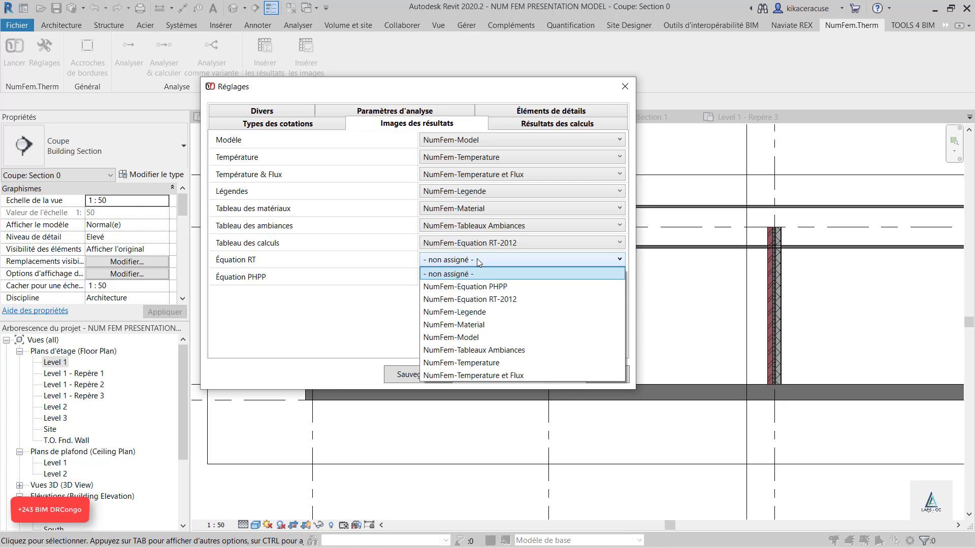
pyautogui.click(476, 244)
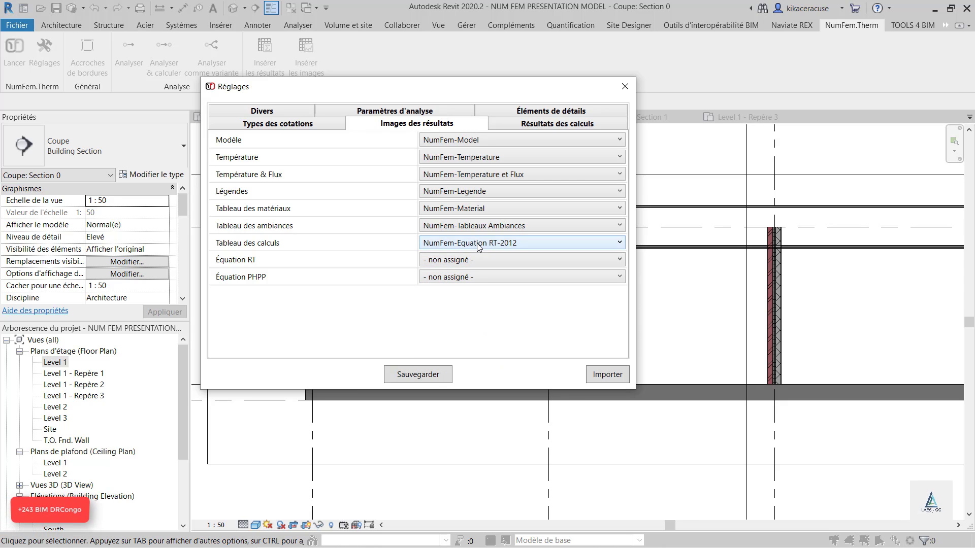
# Step: Reset the Tableau des calculs result image to non assigné and assign NumFem-Equation RT-2012 to Équation RT
pyautogui.click(475, 243)
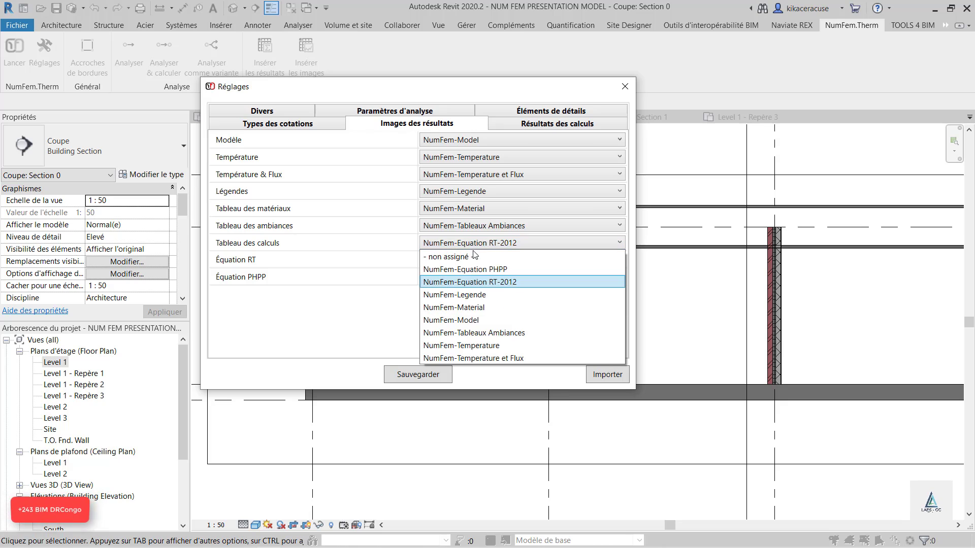
pyautogui.click(473, 256)
pyautogui.click(470, 263)
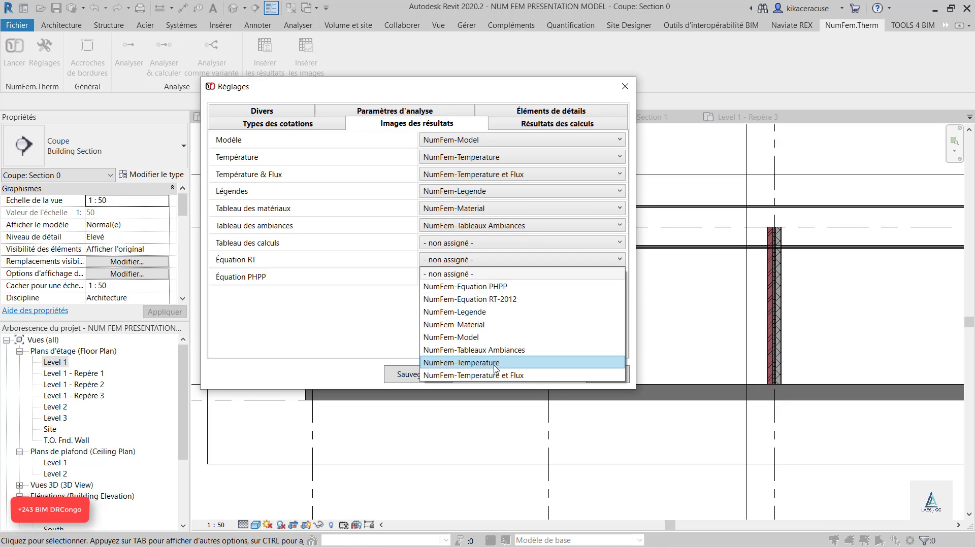
pyautogui.click(500, 301)
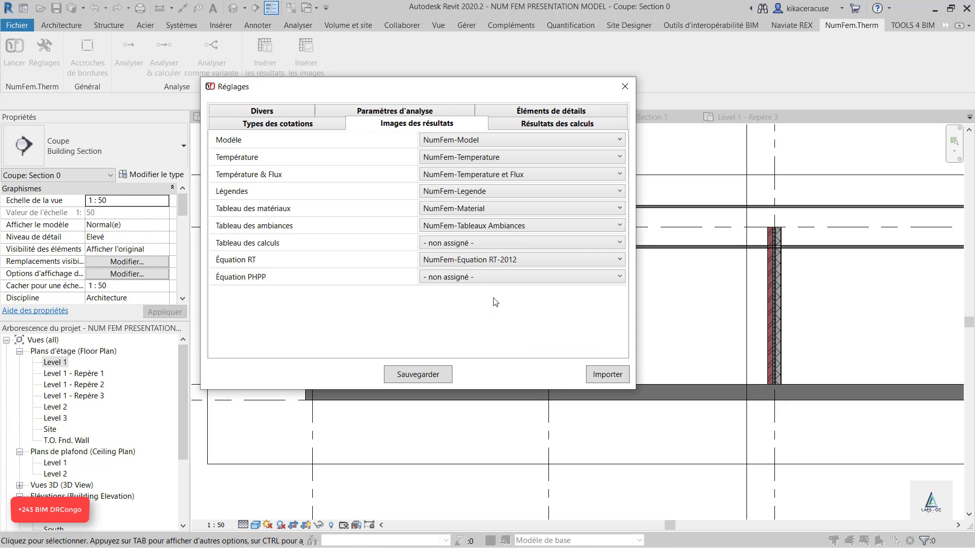
# Step: Assign NumFem-Equation PHPP to the Équation PHPP result image and save the settings
pyautogui.click(508, 277)
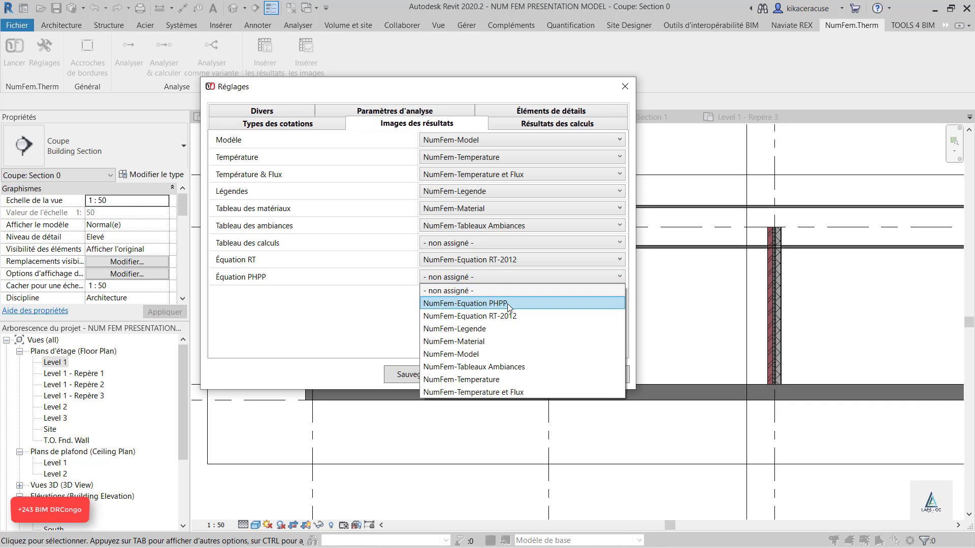
pyautogui.click(507, 304)
pyautogui.click(431, 374)
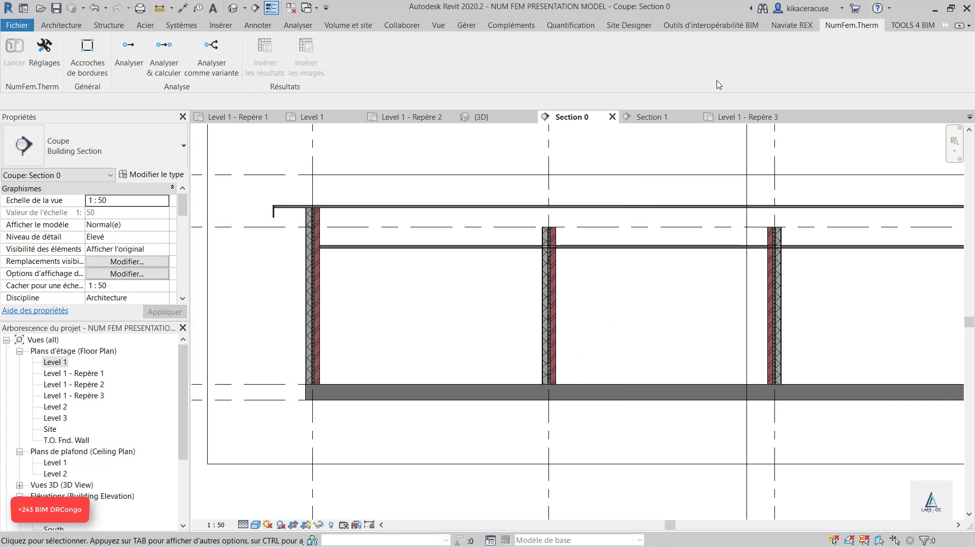
# Step: Add a new project parameter named Numfem-Calcul with the parameter type Image
pyautogui.click(460, 27)
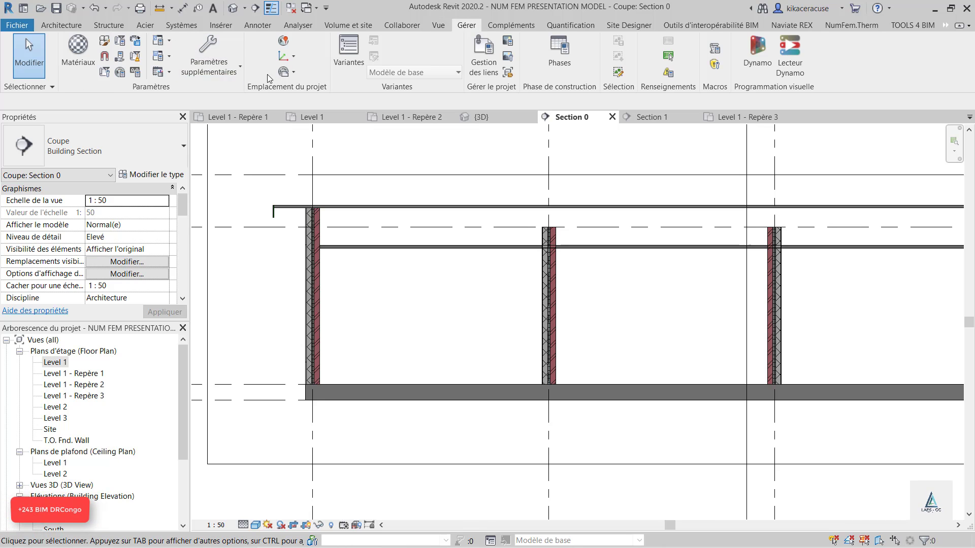
pyautogui.click(120, 41)
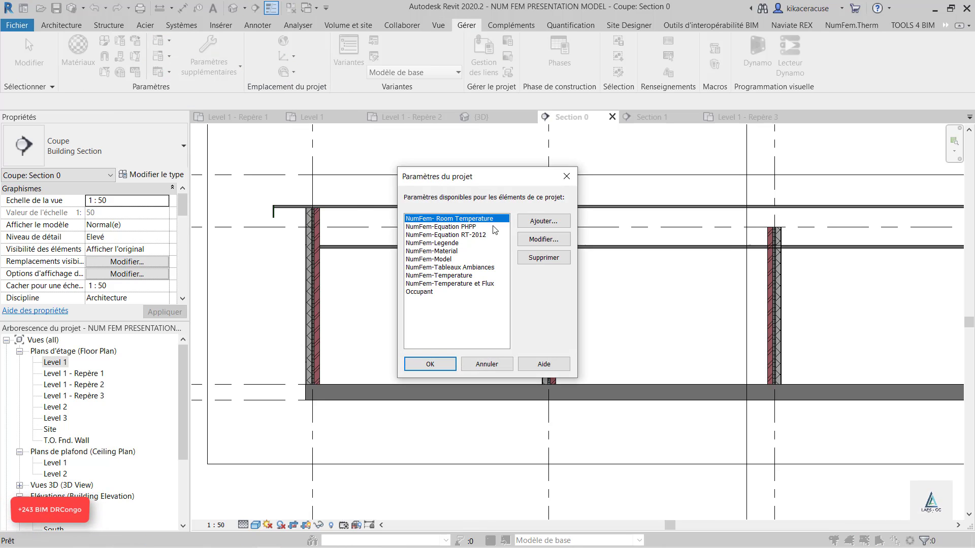
pyautogui.click(542, 220)
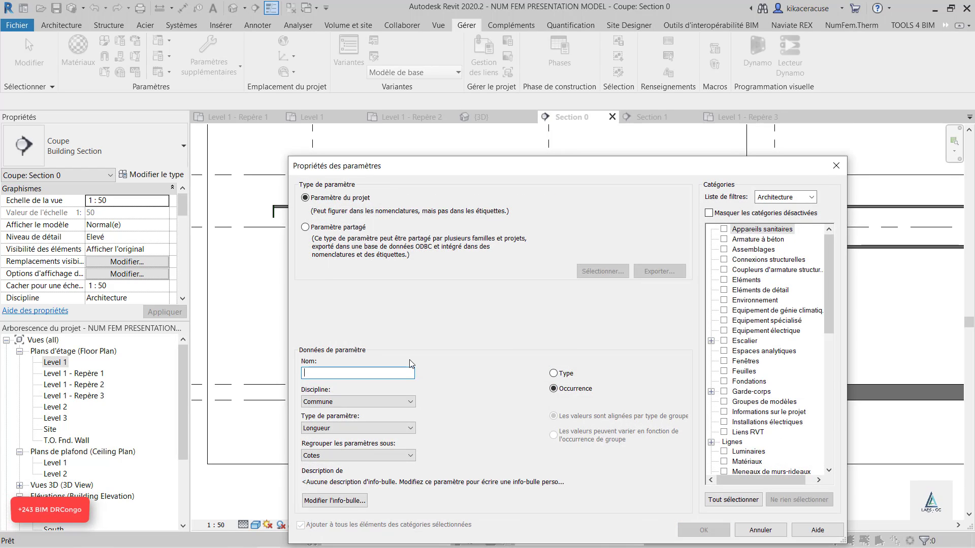
pyautogui.write('Numfem-Calcul')
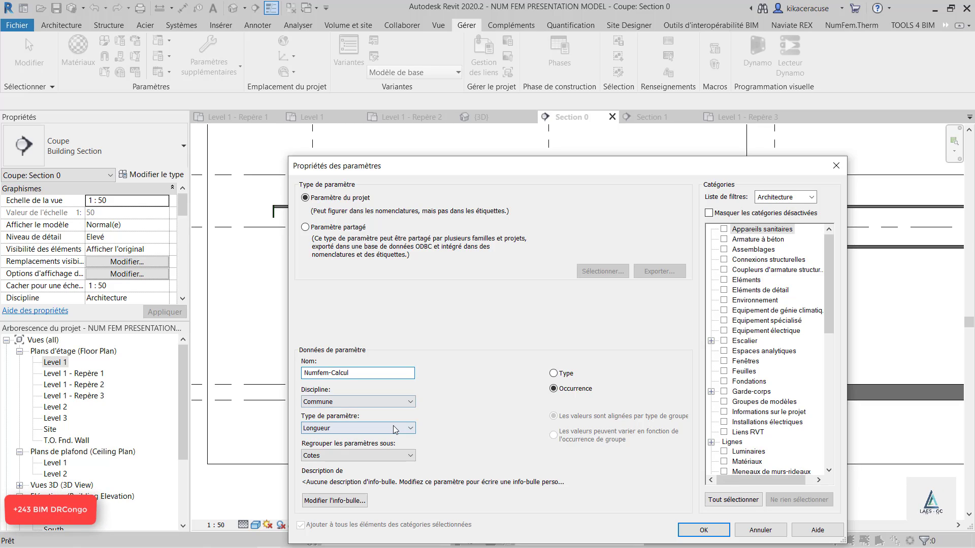
pyautogui.click(360, 428)
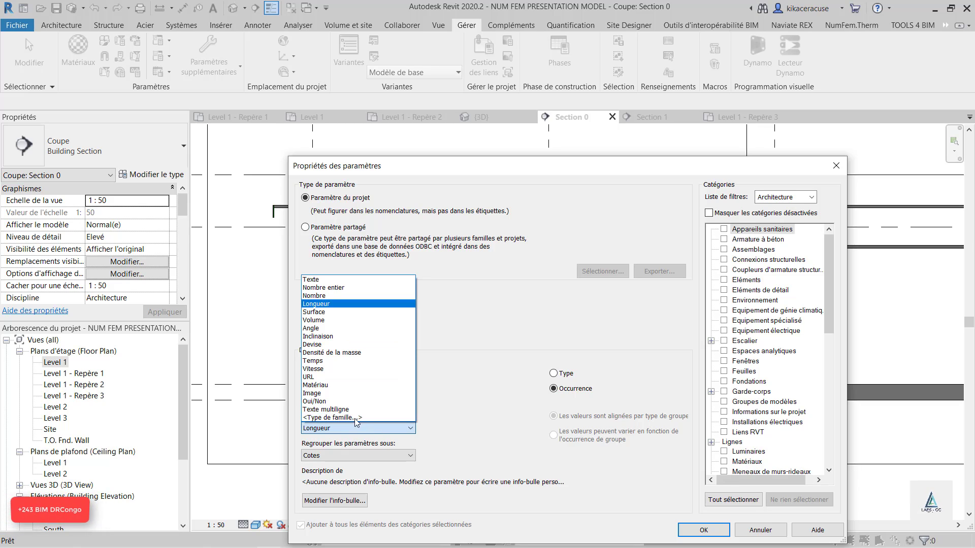
pyautogui.click(324, 394)
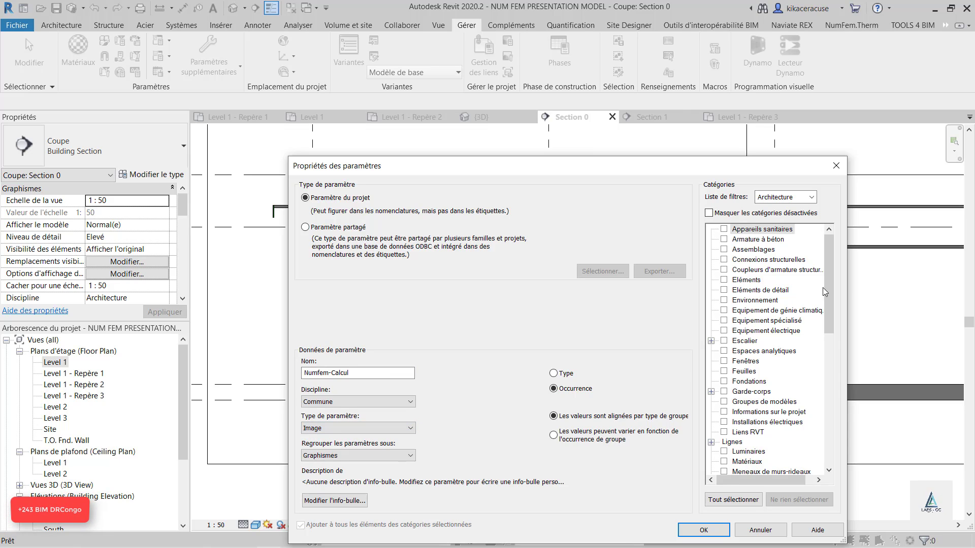
# Step: Apply the Numfem-Calcul parameter to the Vues category and confirm the project parameters
pyautogui.moveTo(824, 292); pyautogui.dragTo(824, 424)
pyautogui.click(725, 462)
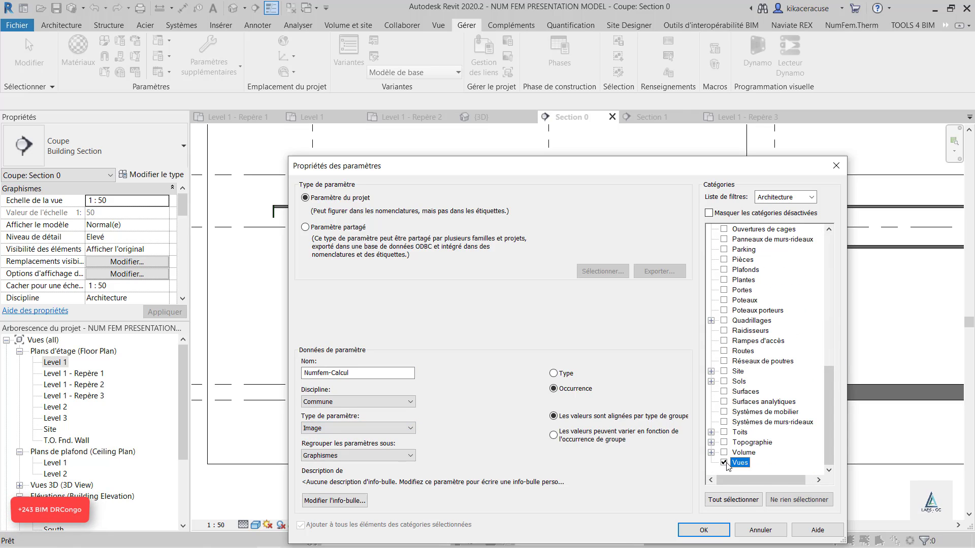
pyautogui.click(704, 530)
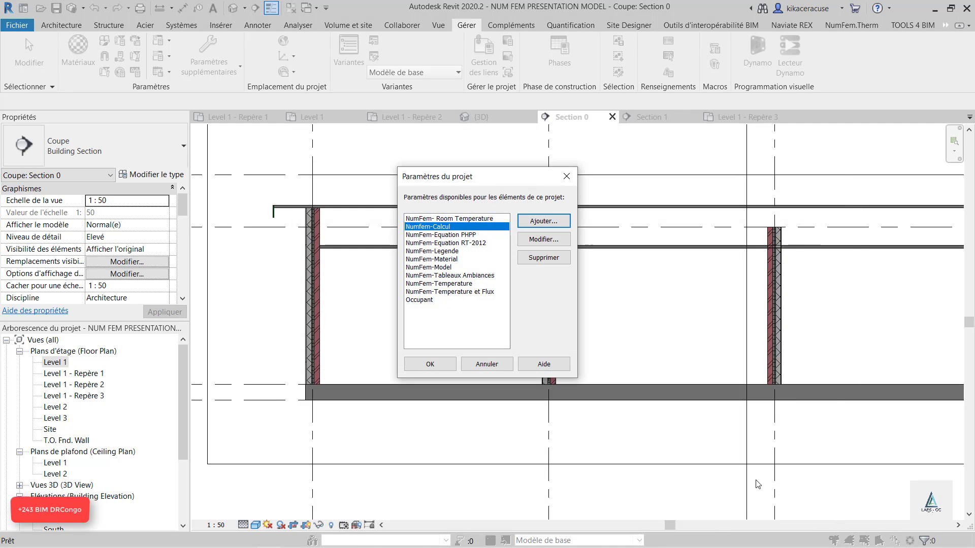
pyautogui.click(449, 368)
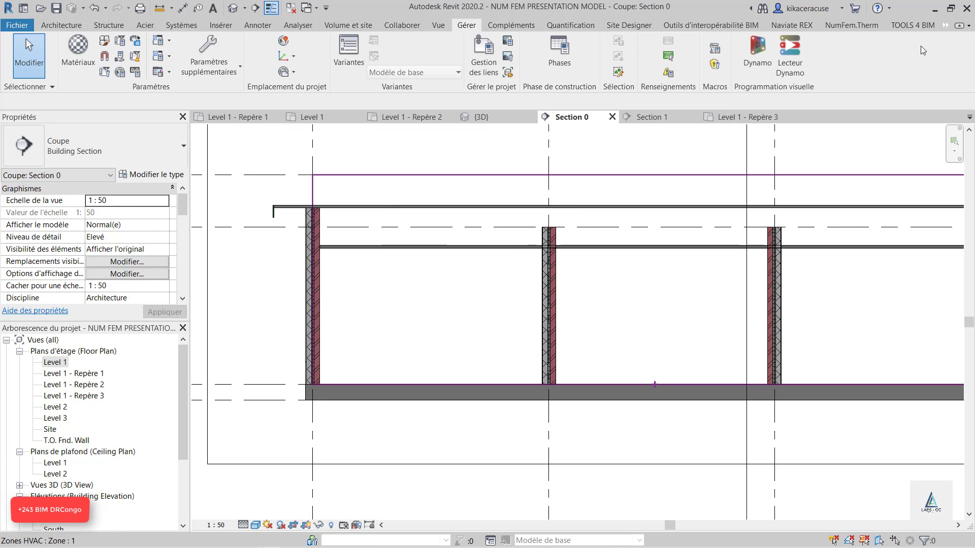
# Step: In the NumFem.Therm result image settings, assign Numfem-Calcul to Tableau des calculs and save
pyautogui.click(852, 25)
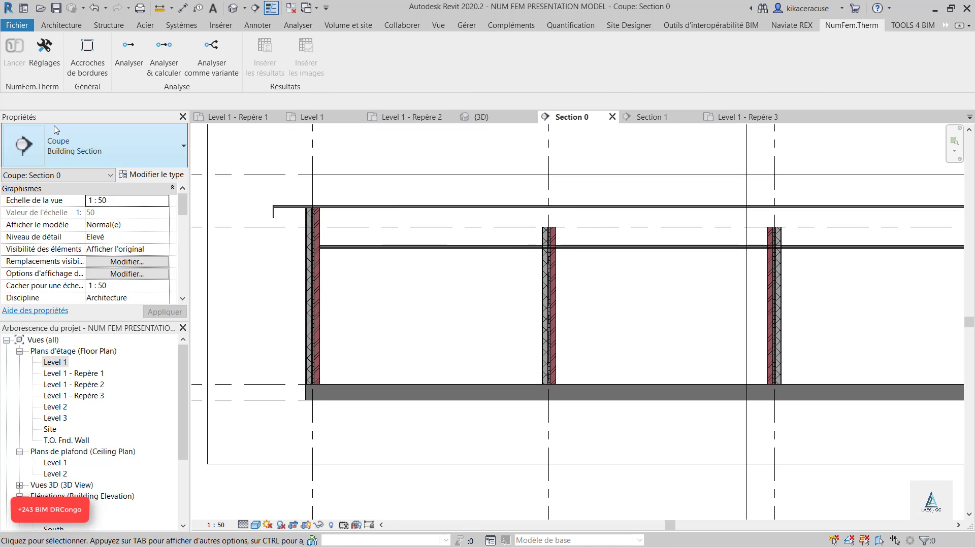
pyautogui.click(45, 51)
pyautogui.click(416, 115)
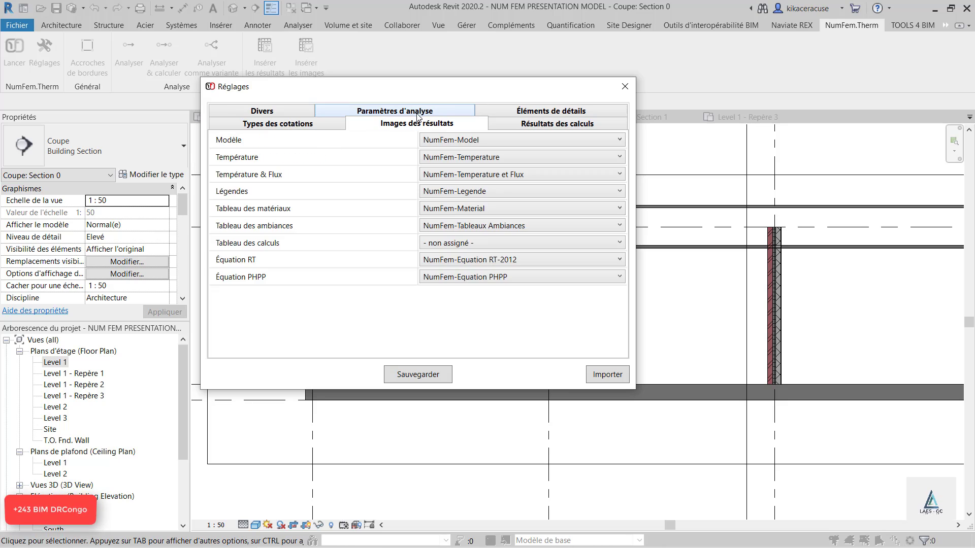
pyautogui.click(484, 242)
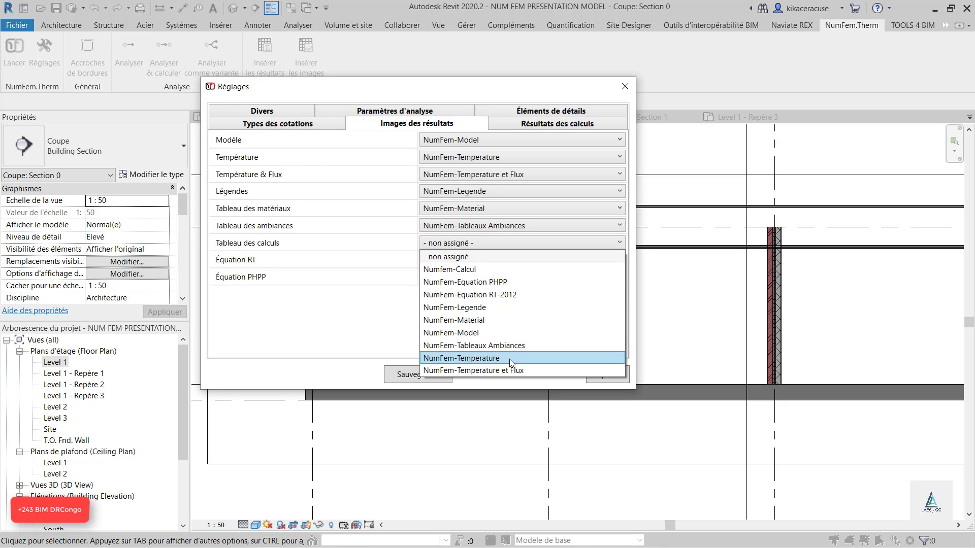
pyautogui.click(482, 270)
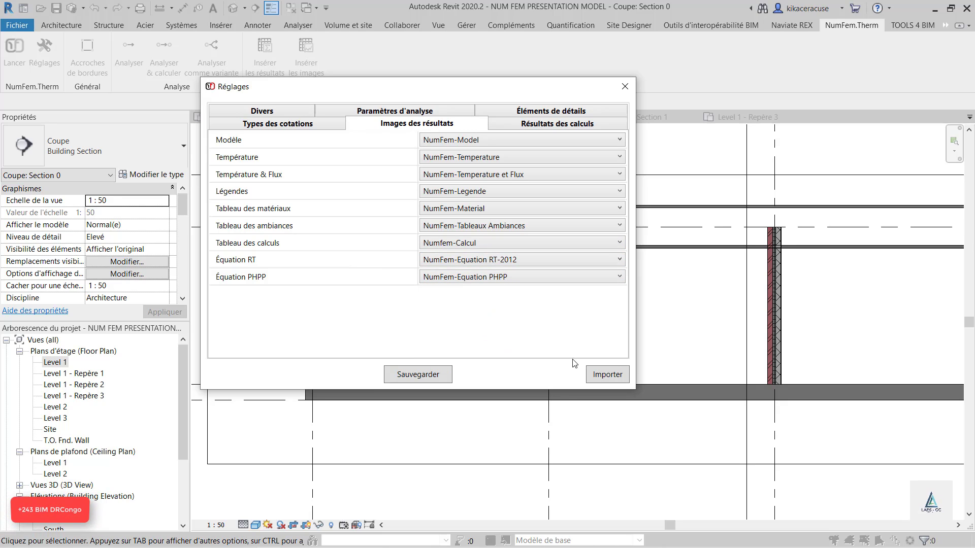
pyautogui.click(416, 375)
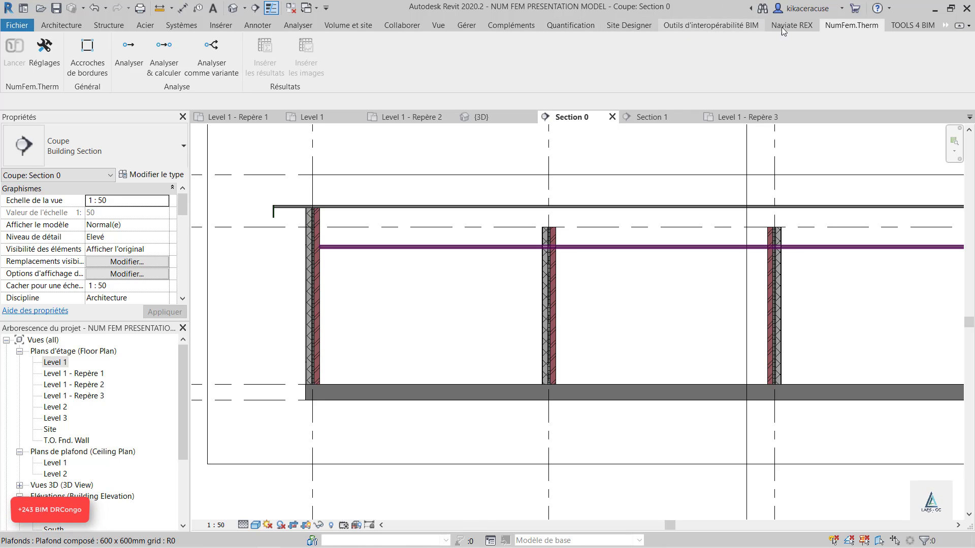
# Step: Start a new sheet and browse to the US Metric Titleblocks library folder to load a title block
pyautogui.click(440, 24)
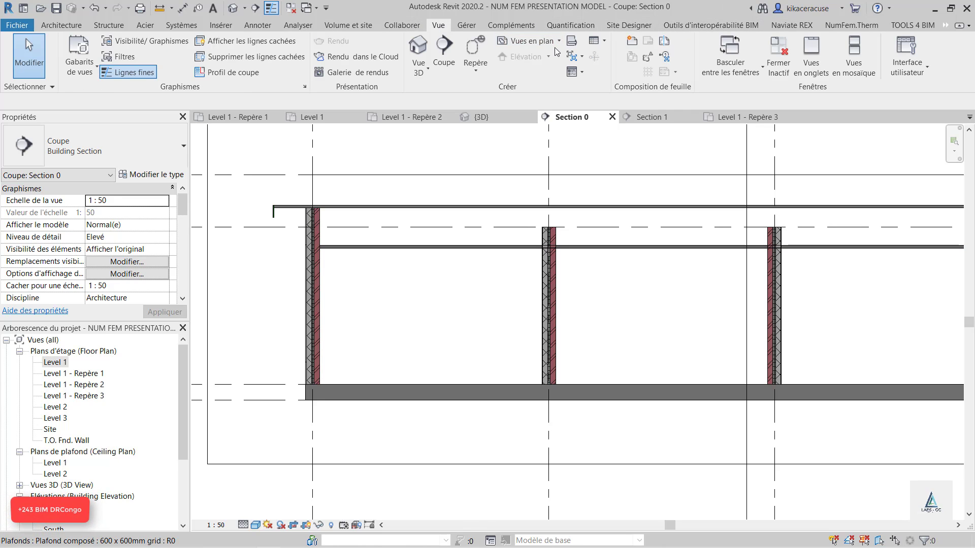
pyautogui.click(633, 42)
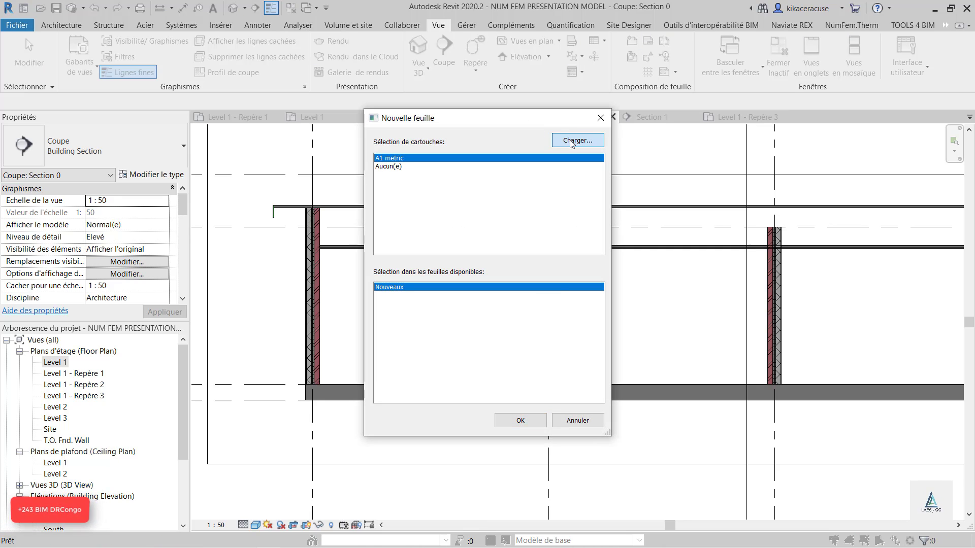
pyautogui.click(572, 142)
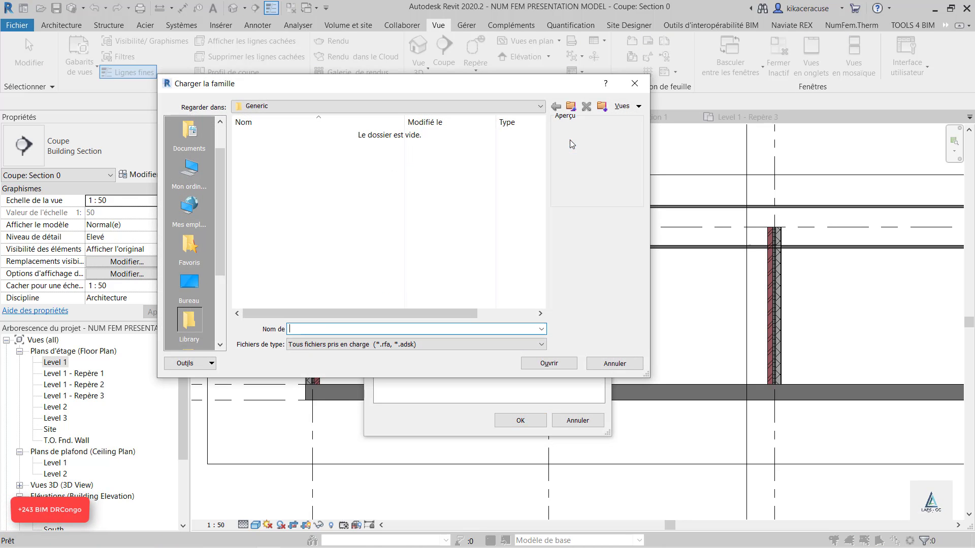
pyautogui.click(301, 106)
pyautogui.click(335, 180)
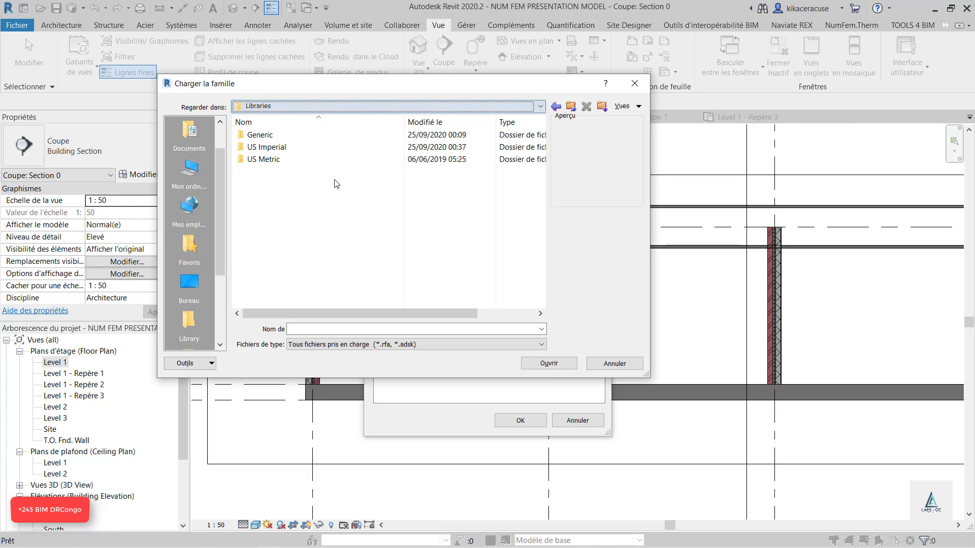
pyautogui.doubleClick(279, 163)
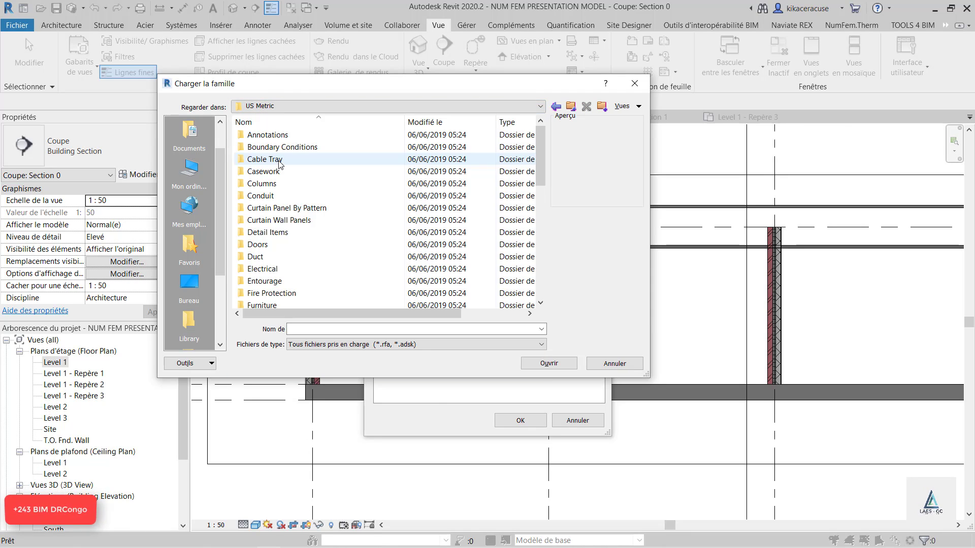
pyautogui.click(270, 198)
pyautogui.scroll(-10, 270, 197)
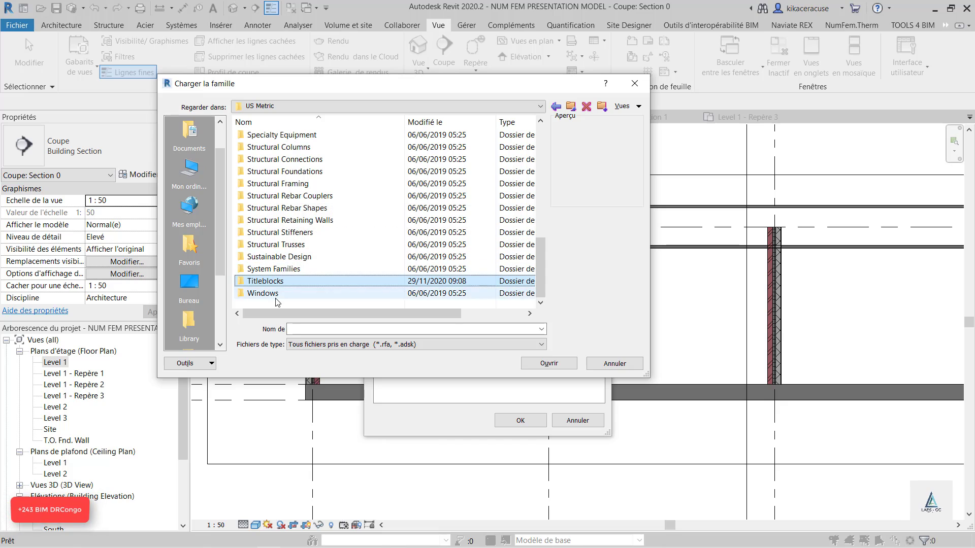
pyautogui.doubleClick(273, 281)
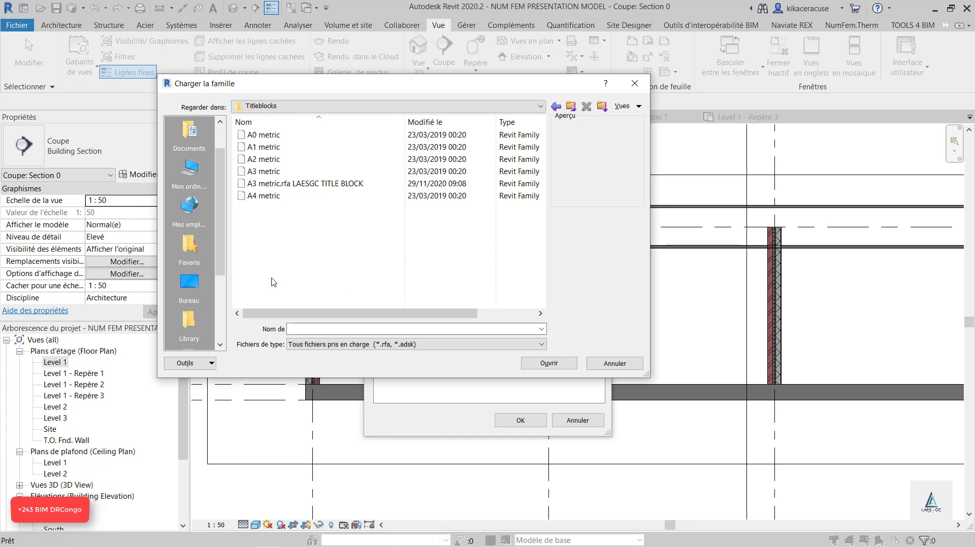
# Step: Load the title block family A3 metric.rfa LAESGC TITLE BLOCK and create the sheet with it
pyautogui.click(321, 187)
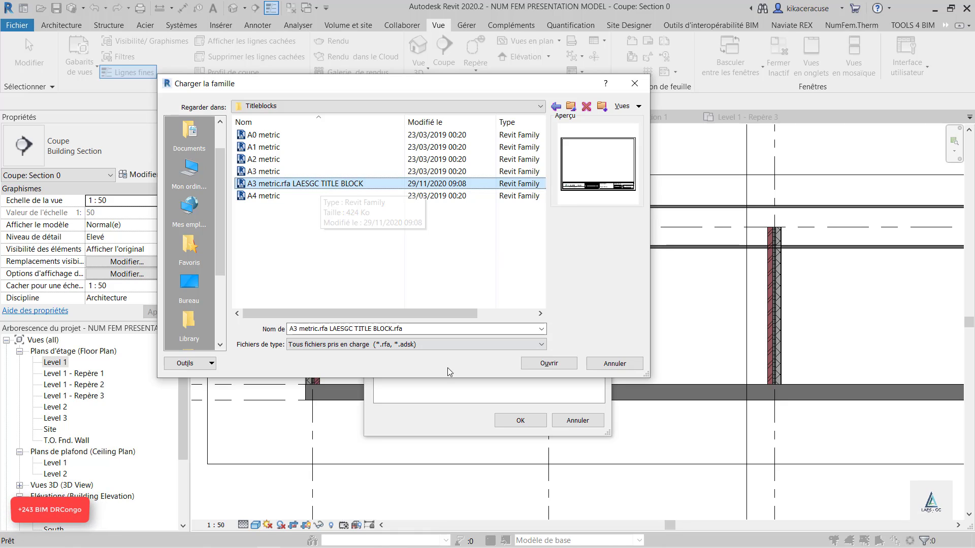
pyautogui.click(545, 369)
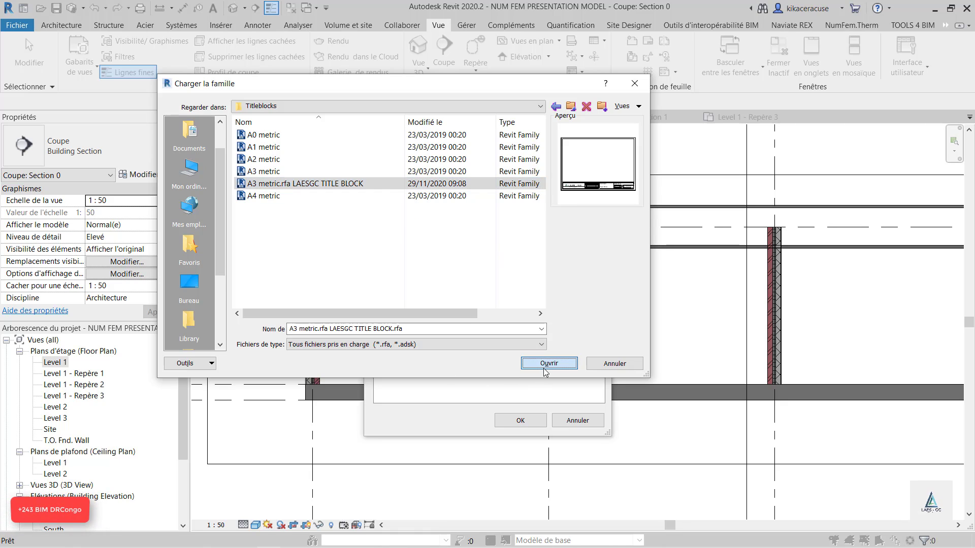
pyautogui.click(535, 424)
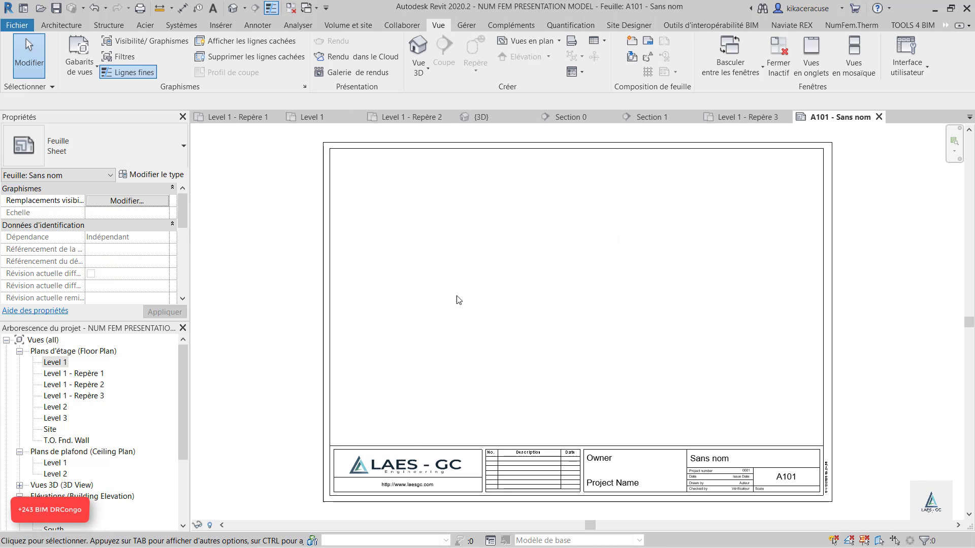
# Step: Place the Level 1 - Repère 3 floor plan view on the left half of the new sheet, above the title block
pyautogui.scroll(5, 427, 426)
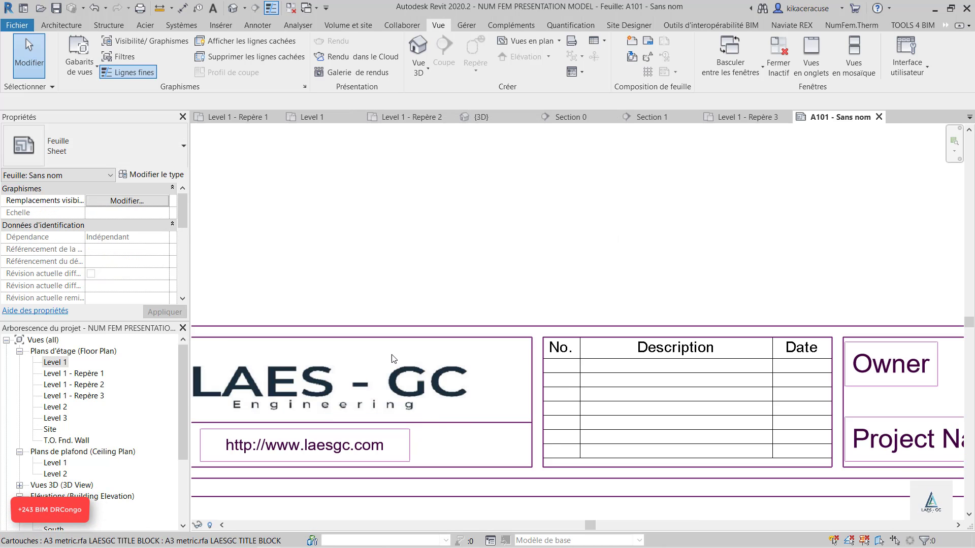
pyautogui.scroll(-5, 336, 437)
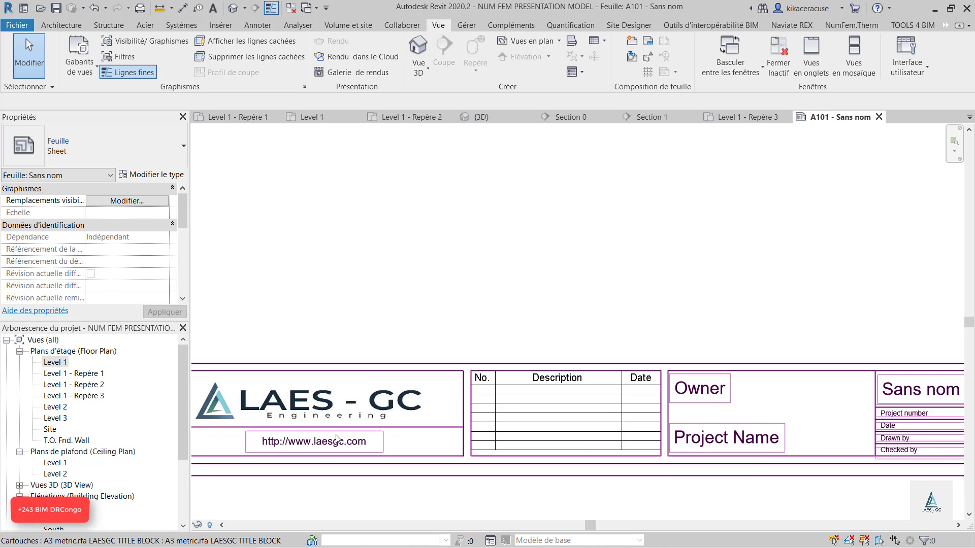
pyautogui.scroll(-2, 429, 366)
pyautogui.scroll(2, 417, 298)
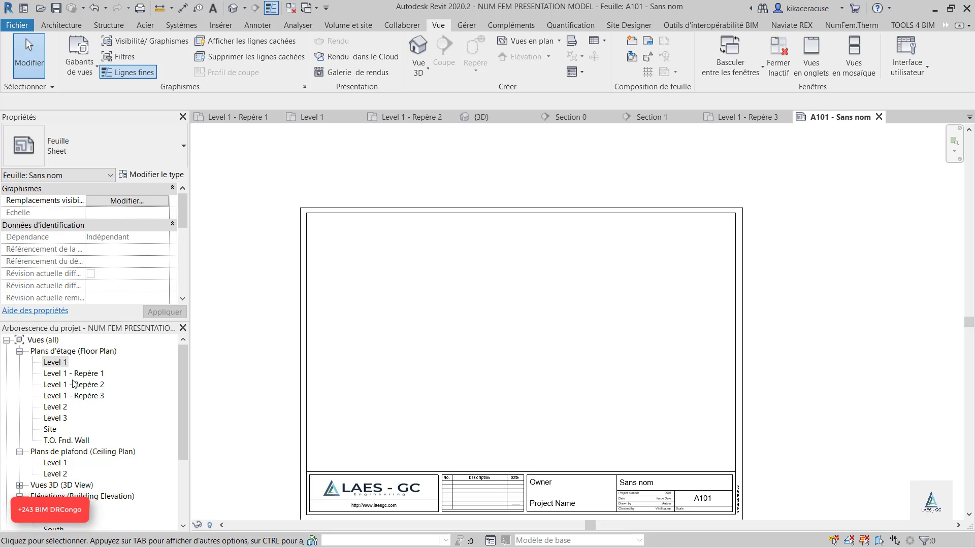
pyautogui.moveTo(79, 397); pyautogui.dragTo(406, 375)
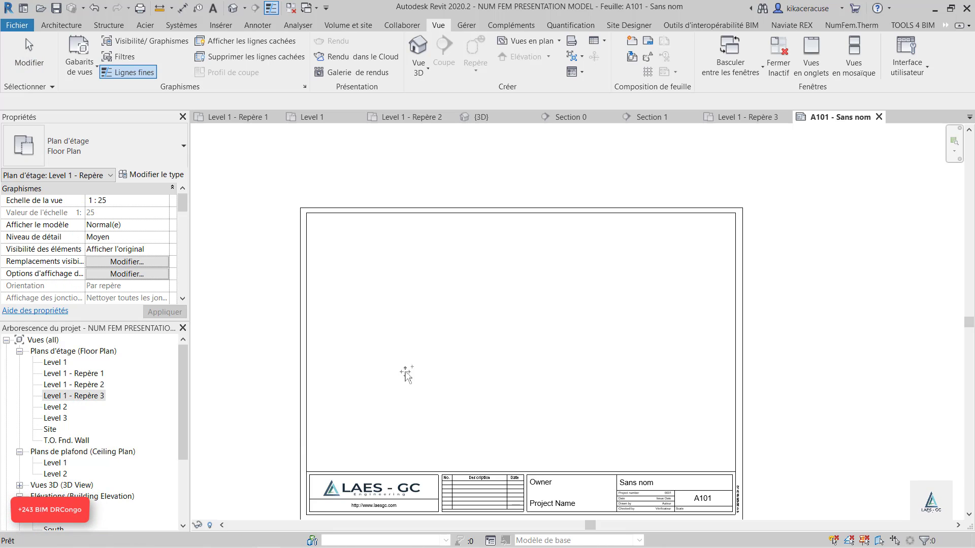
pyautogui.click(433, 330)
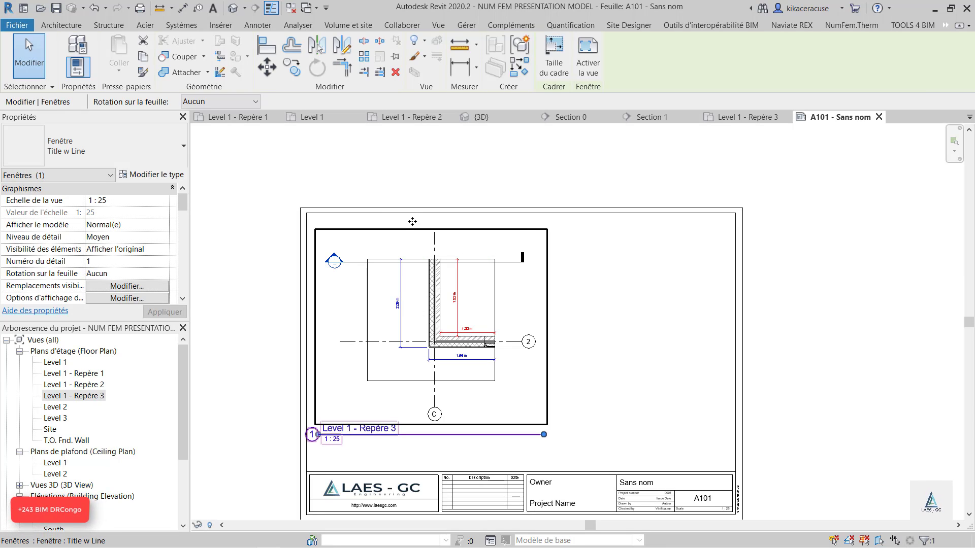
pyautogui.press('Escape')
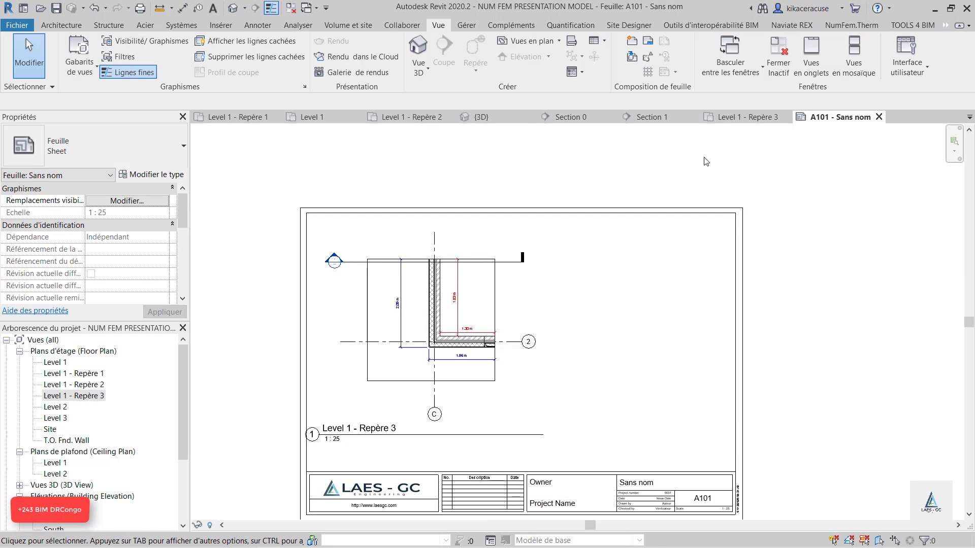
# Step: Try to insert the NumFem.Therm result images on sheet A101
pyautogui.click(827, 29)
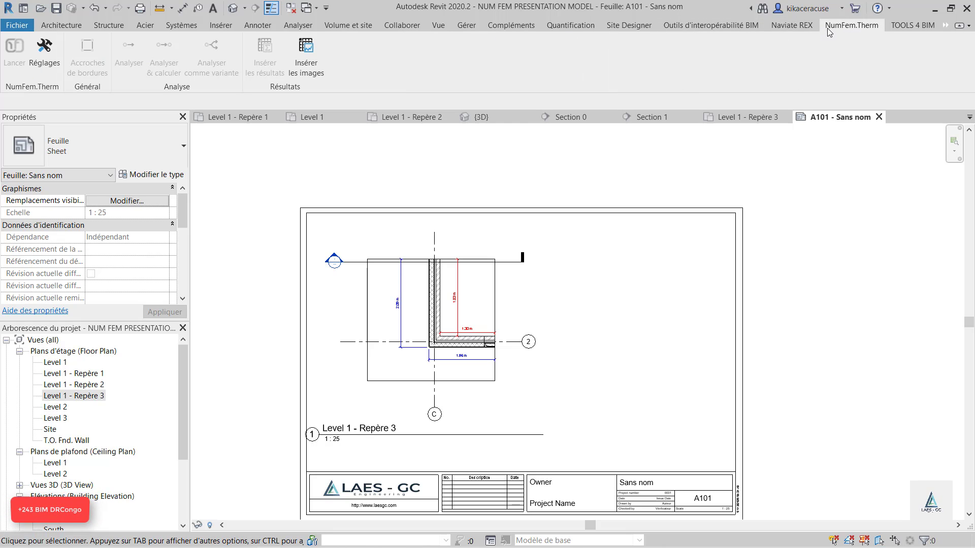
pyautogui.click(313, 57)
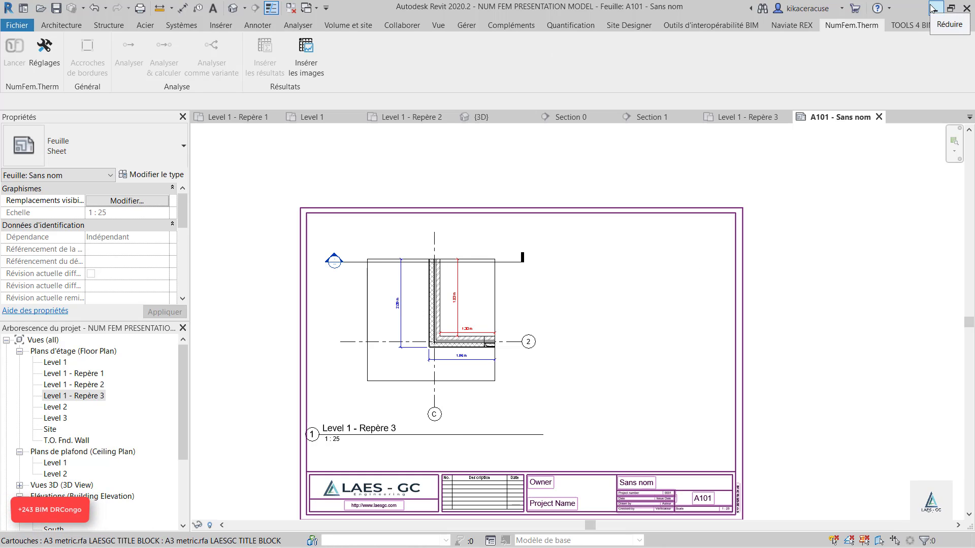
# Step: Switch to NumFem.Therm to check the Level 1 - Repère 3 analysis and its calculation and general options, and return to Revit
pyautogui.hotkey('alt', 'Tab')
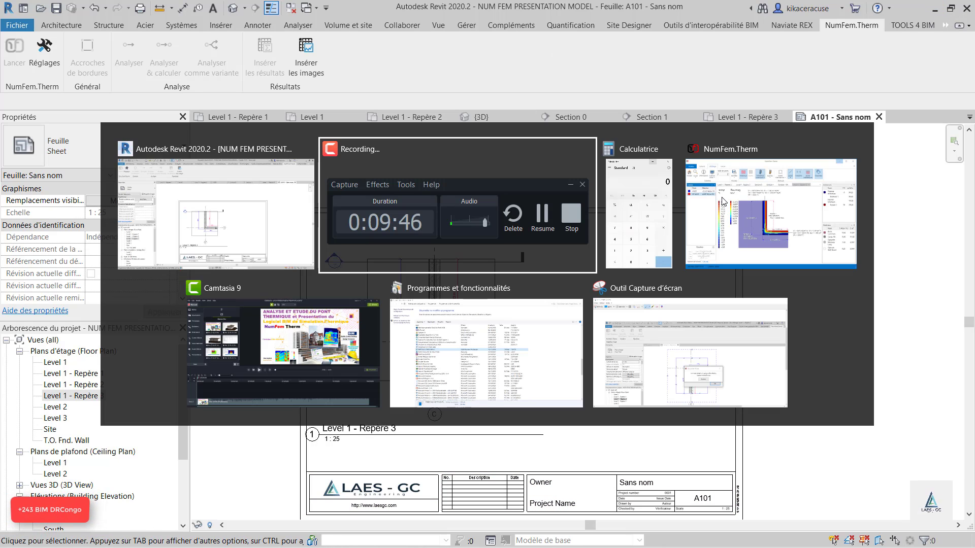
pyautogui.hotkey('alt', 'Tab')
pyautogui.hotkey('alt', 'Tab')
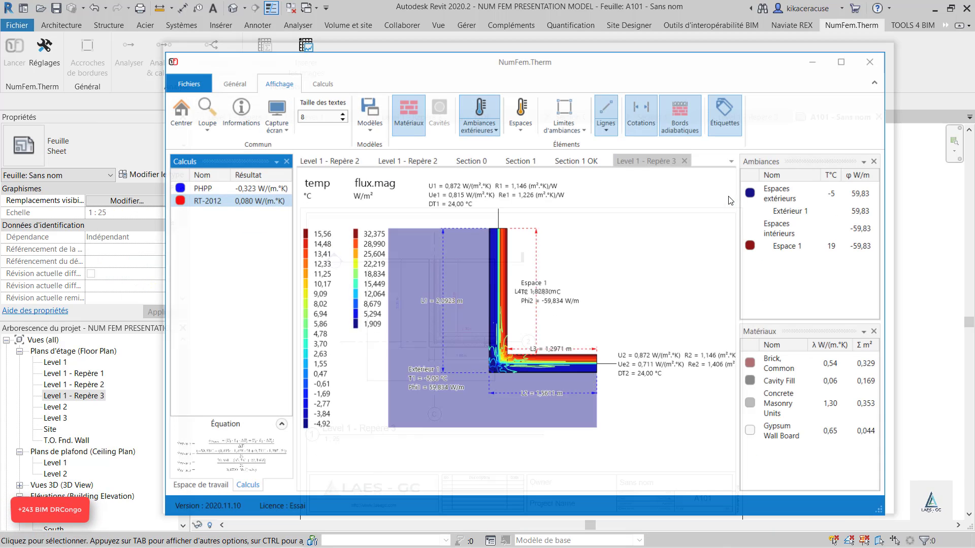
pyautogui.click(323, 75)
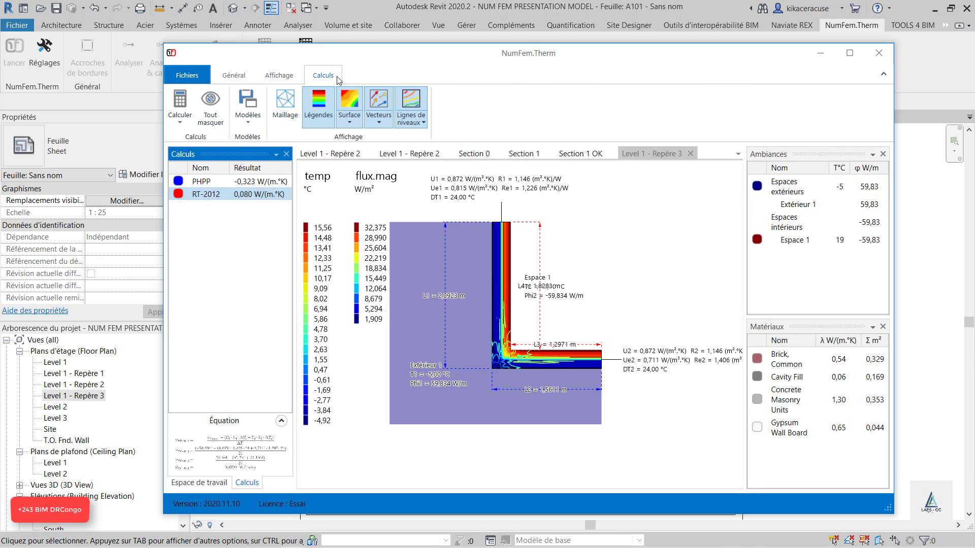
pyautogui.click(239, 77)
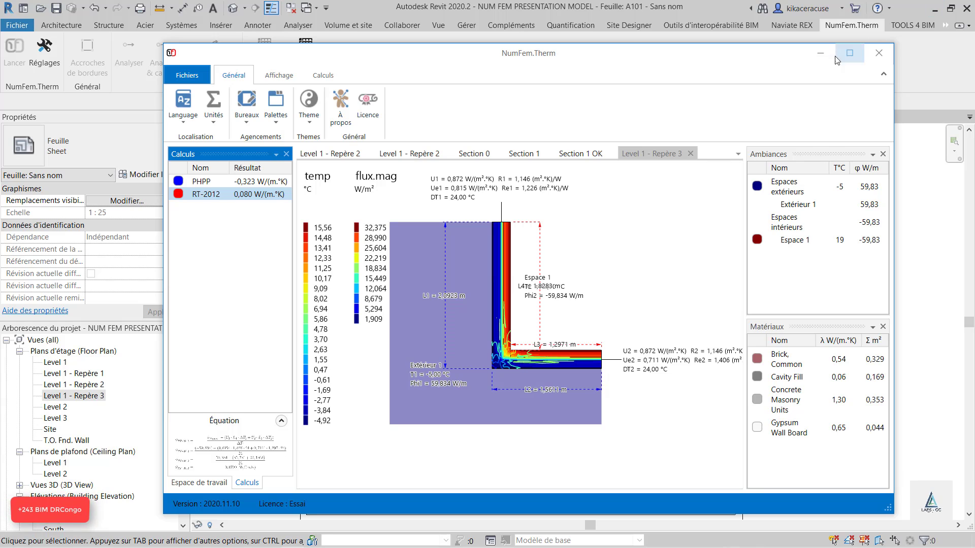
pyautogui.click(815, 53)
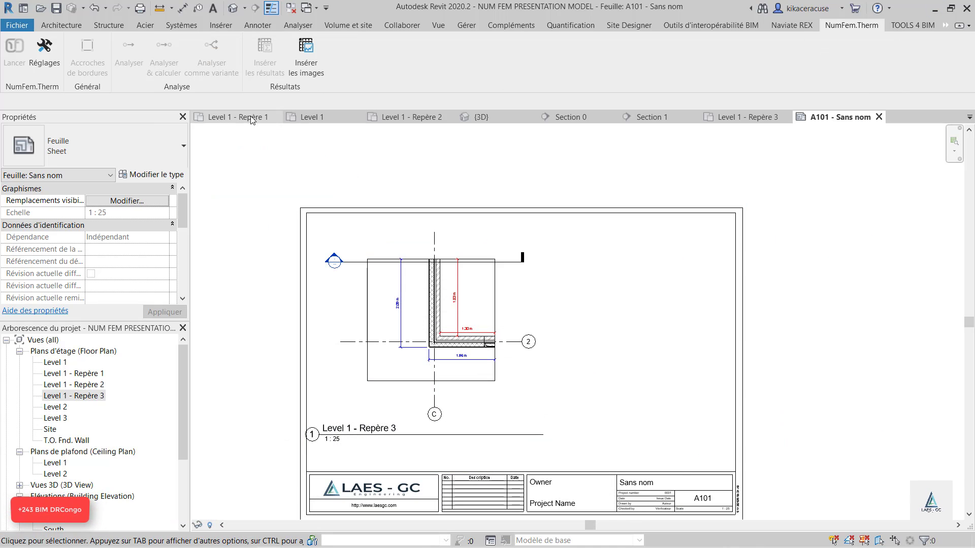
# Step: Insert the NumFem.Therm results for the Level 1 - Repère 3 floor plan view and insert the result images on sheet A101
pyautogui.doubleClick(79, 398)
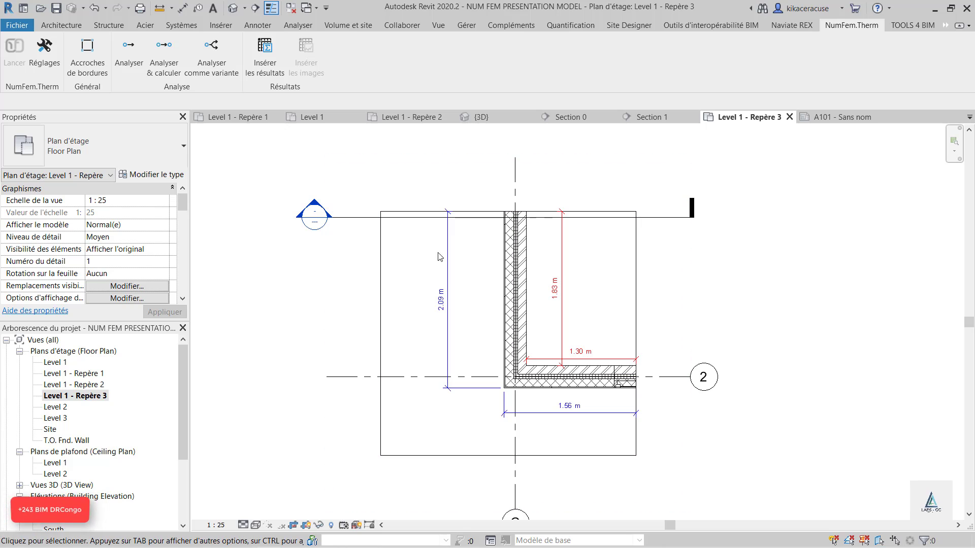
pyautogui.click(261, 52)
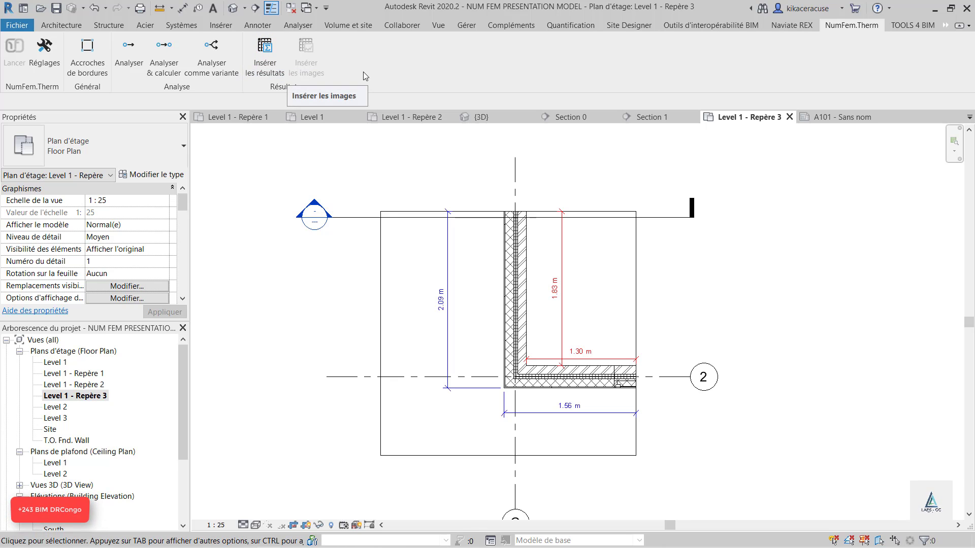
pyautogui.click(855, 118)
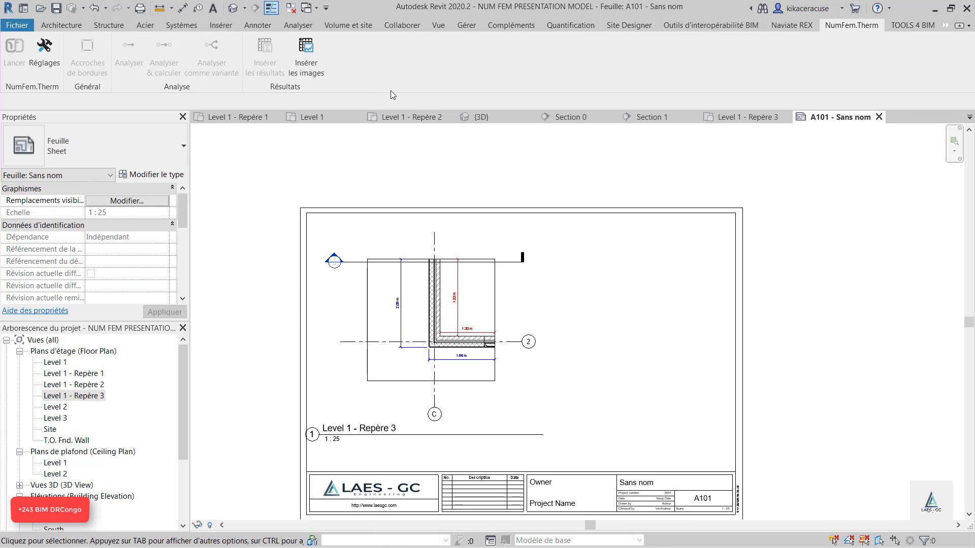
pyautogui.click(307, 58)
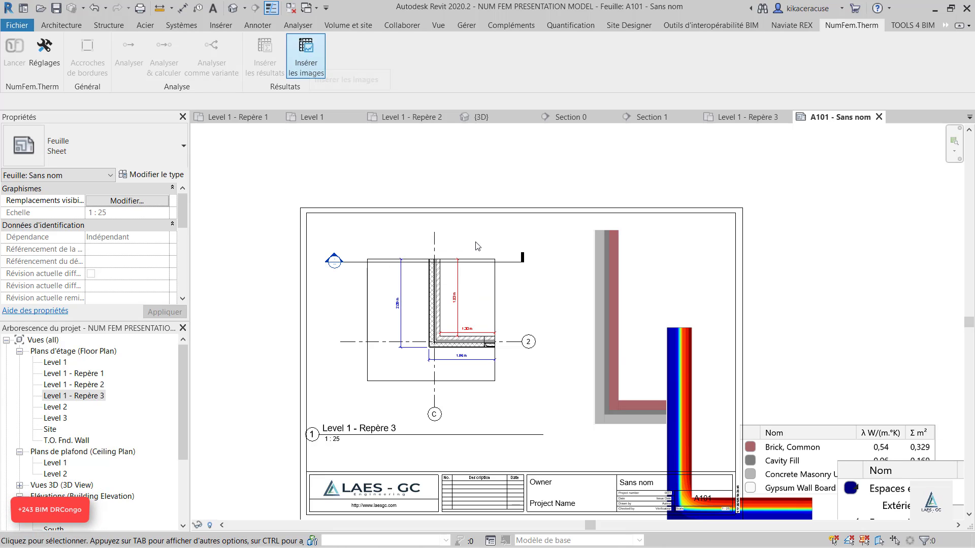
# Step: Shrink the model image and the temperature image and place them side by side in the sheet's upper right area
pyautogui.click(529, 315)
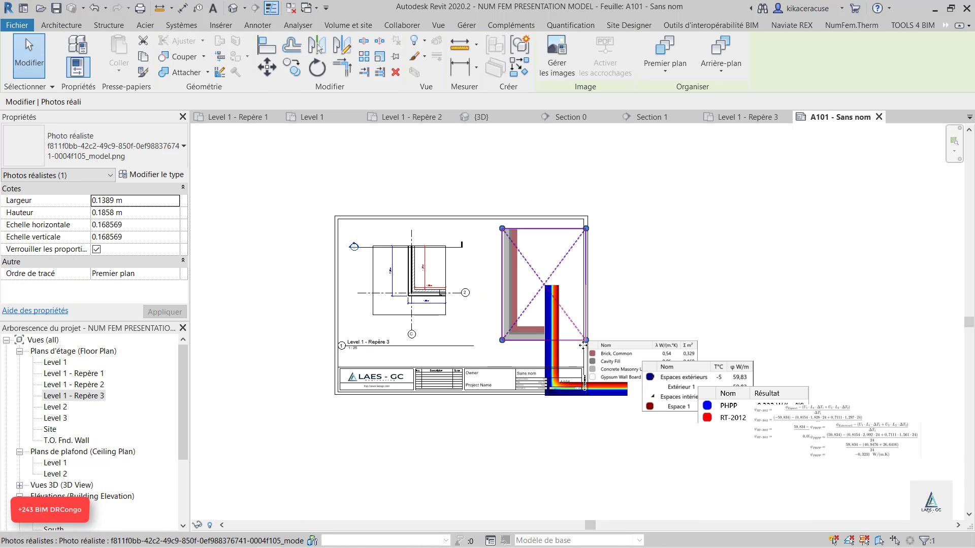
pyautogui.moveTo(586, 339); pyautogui.dragTo(495, 254)
pyautogui.click(549, 328)
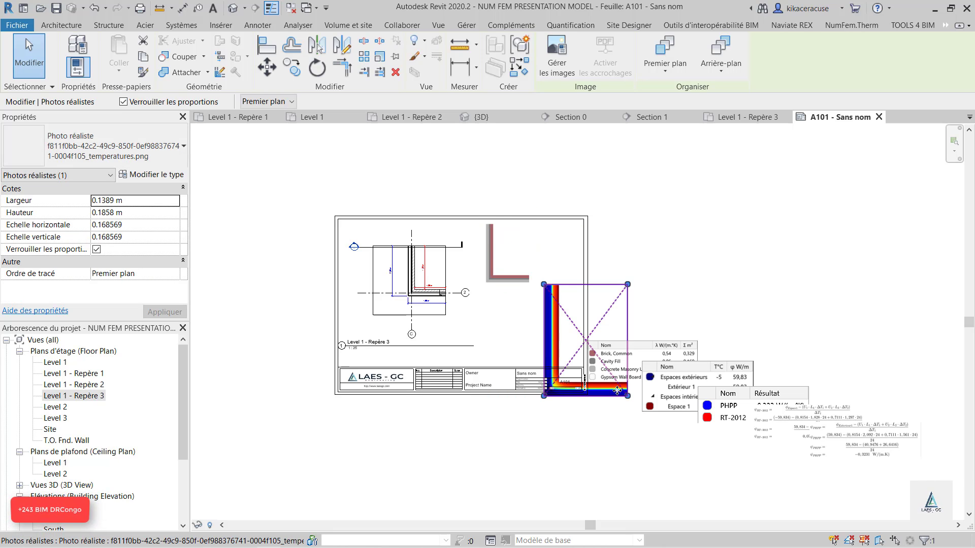
pyautogui.moveTo(587, 354); pyautogui.dragTo(557, 271)
# Step: Place the materials table directly below the model and temperature images, scaled to about 0.163 m wide
pyautogui.moveTo(629, 358); pyautogui.dragTo(510, 317)
pyautogui.moveTo(580, 341); pyautogui.dragTo(567, 336)
pyautogui.moveTo(543, 305); pyautogui.dragTo(561, 288)
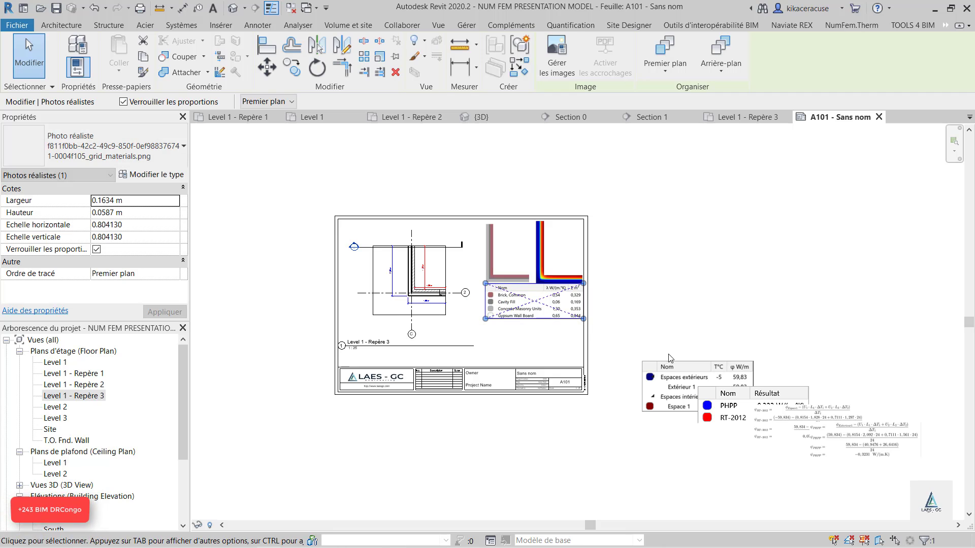
# Step: Place the ambiances table below the floor plan at about 0.137 m wide and the RT-2012 equation beside it at about 0.148 m wide
pyautogui.moveTo(678, 372); pyautogui.dragTo(473, 331)
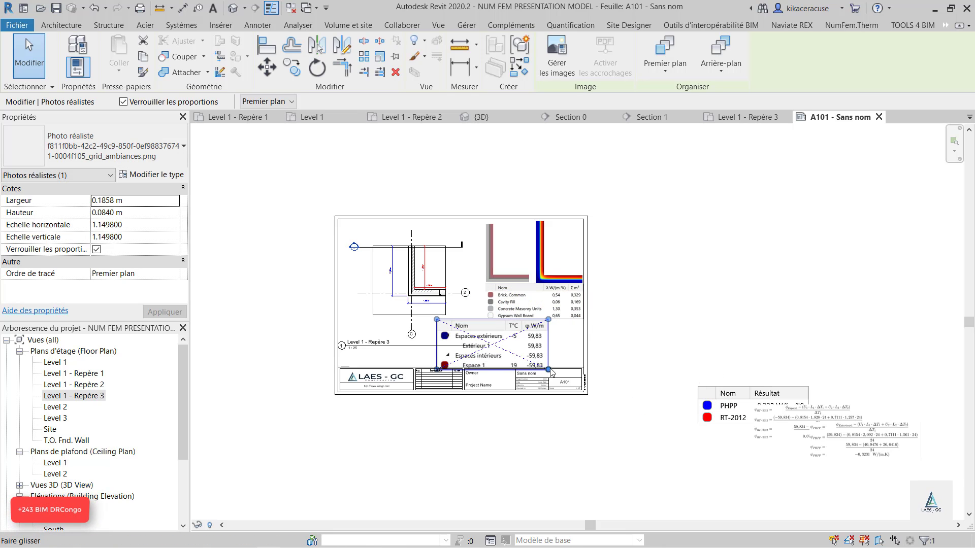
pyautogui.moveTo(549, 370); pyautogui.dragTo(392, 341)
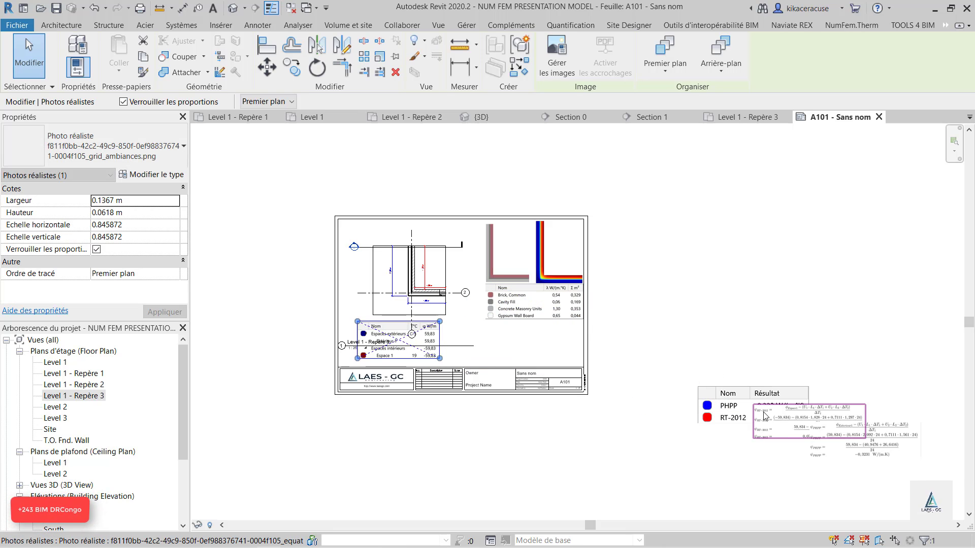
pyautogui.moveTo(757, 410); pyautogui.dragTo(522, 343)
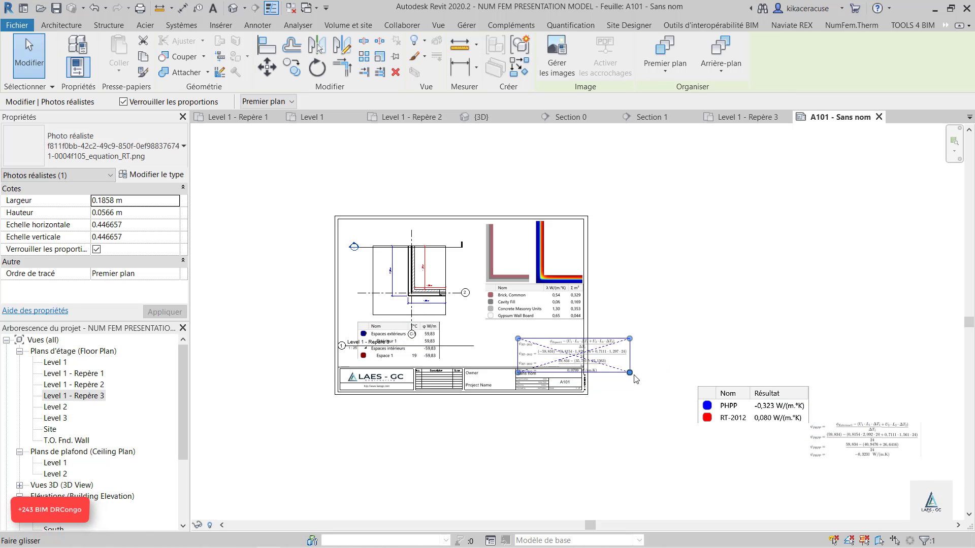
pyautogui.moveTo(630, 373); pyautogui.dragTo(470, 332)
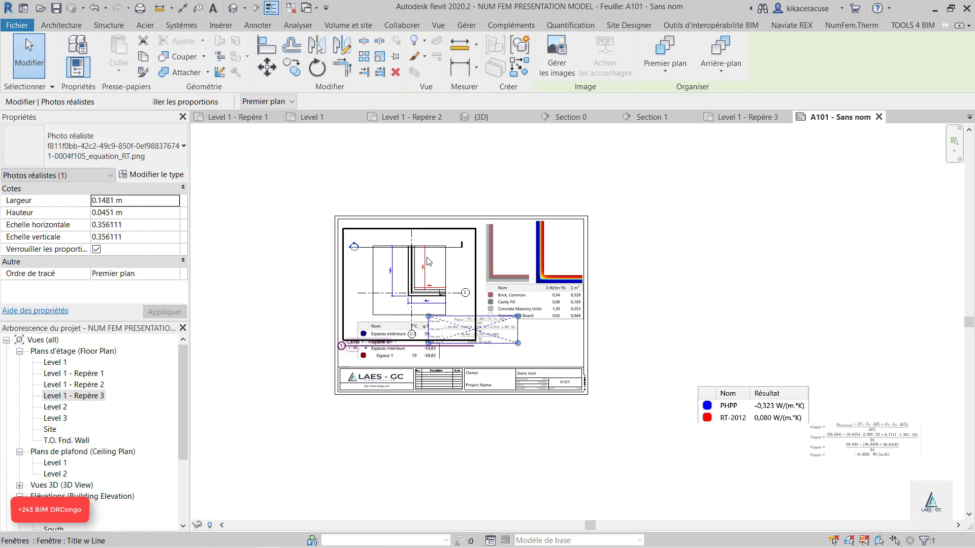
# Step: Move the Level 1 - Repère 3 viewport slightly up the sheet and place the RT-2012 equation just above the ambiances table
pyautogui.click(401, 246)
pyautogui.moveTo(394, 234); pyautogui.dragTo(395, 220)
pyautogui.click(729, 273)
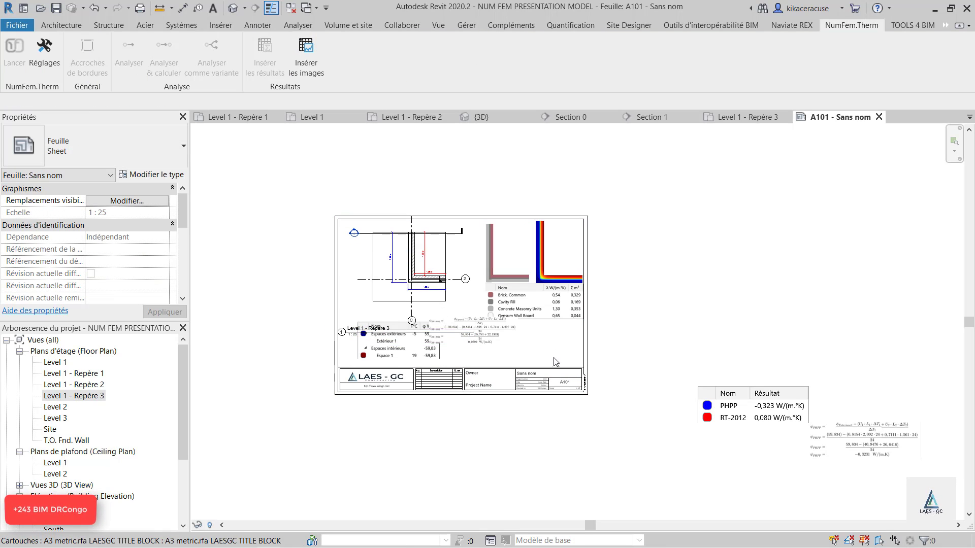
pyautogui.click(479, 331)
pyautogui.moveTo(480, 331); pyautogui.dragTo(406, 307)
# Step: Place the calculation results table below the materials table at about 0.119 m wide and the PHPP equation beside the ambiances table at about 0.112 m wide
pyautogui.click(771, 390)
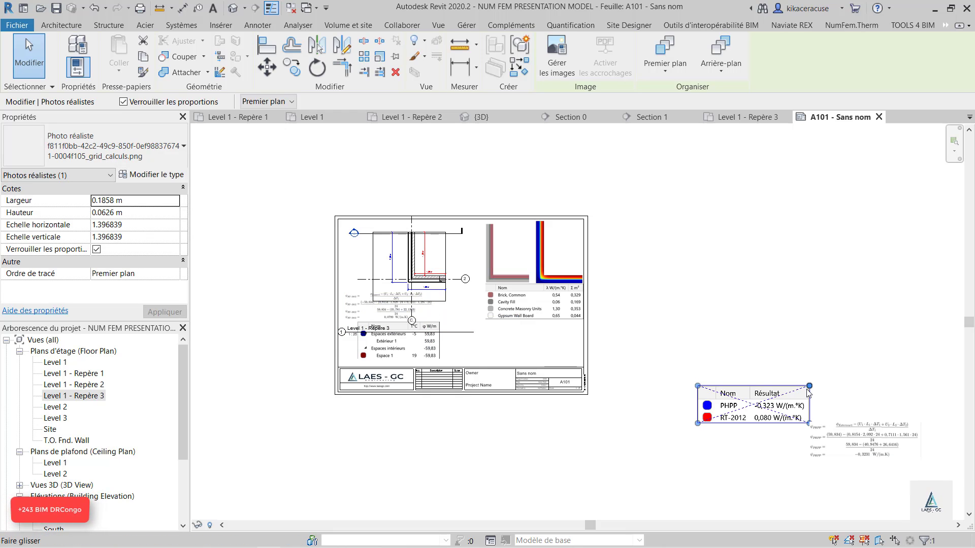
pyautogui.moveTo(809, 386); pyautogui.dragTo(555, 328)
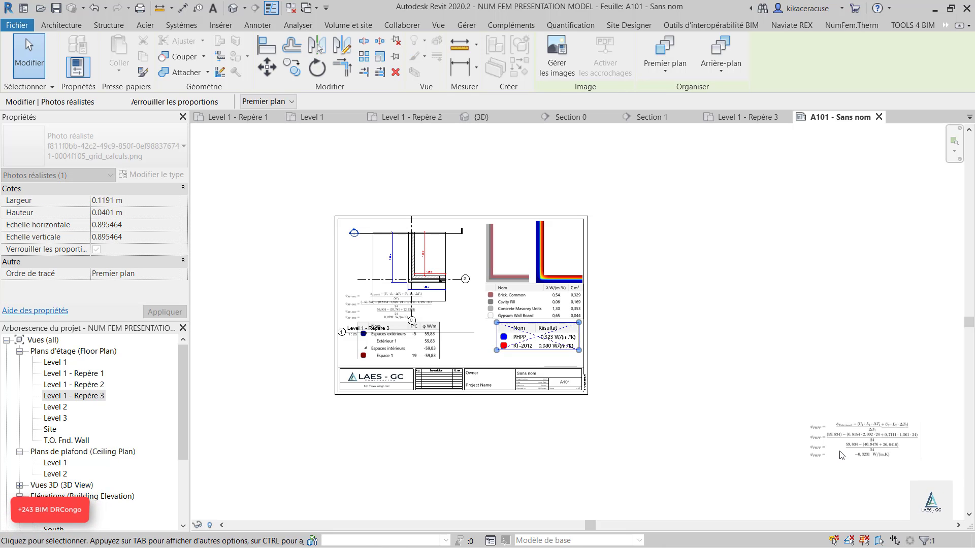
pyautogui.click(895, 445)
pyautogui.moveTo(921, 457); pyautogui.dragTo(463, 345)
pyautogui.scroll(5, 463, 347)
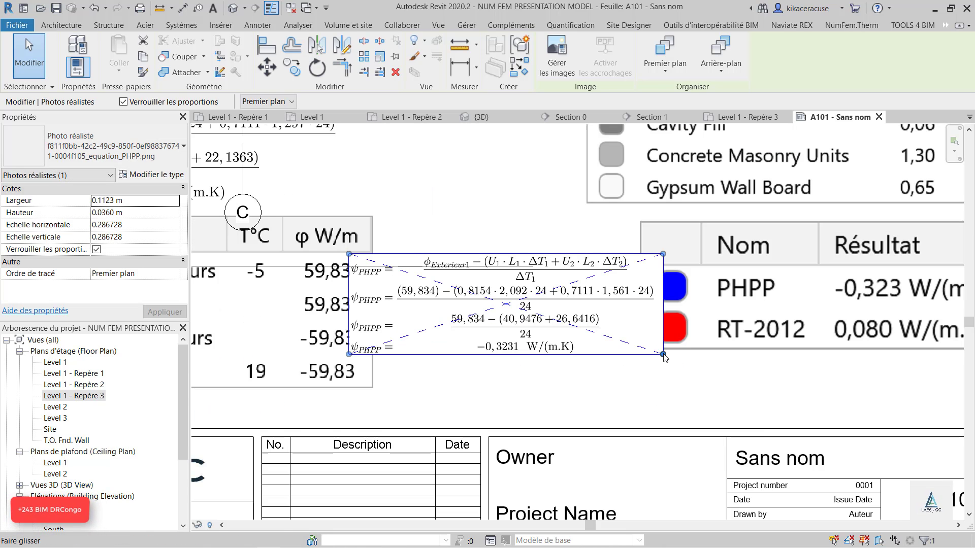
# Step: Shrink the PHPP equation to about 0.084 m wide and fit it between the ambiances table and the calculation results table
pyautogui.moveTo(663, 354); pyautogui.dragTo(685, 361)
pyautogui.moveTo(624, 303); pyautogui.dragTo(634, 371)
pyautogui.moveTo(697, 322); pyautogui.dragTo(649, 311)
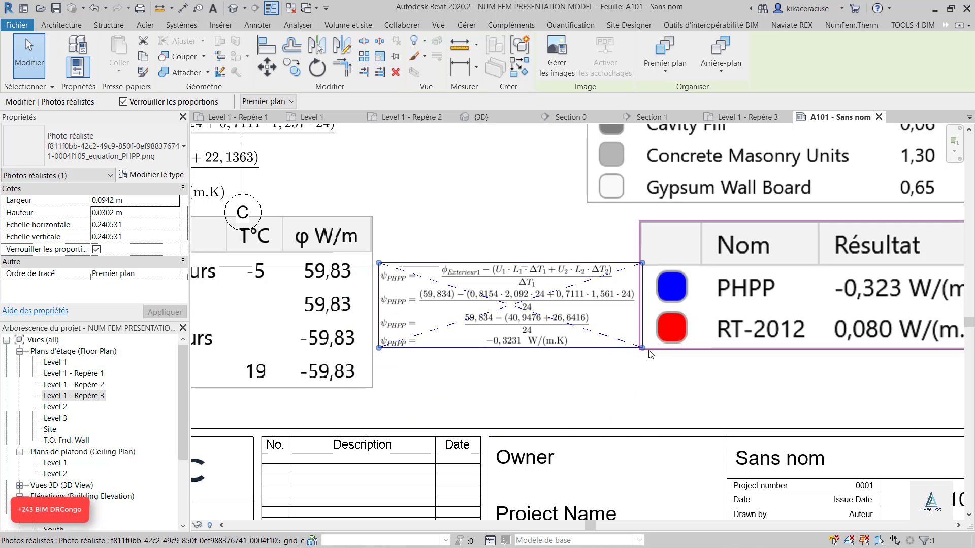
pyautogui.moveTo(642, 347); pyautogui.dragTo(615, 340)
pyautogui.scroll(-2, 696, 391)
pyautogui.scroll(-1, 697, 393)
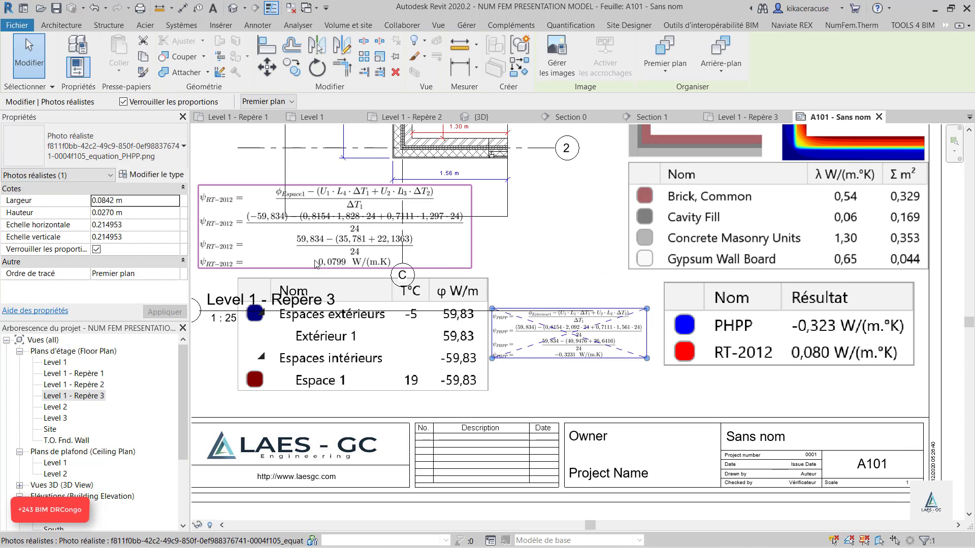
# Step: Shrink the RT-2012 equation above the ambiances table to about 0.108 m wide
pyautogui.click(318, 238)
pyautogui.moveTo(471, 186); pyautogui.dragTo(397, 208)
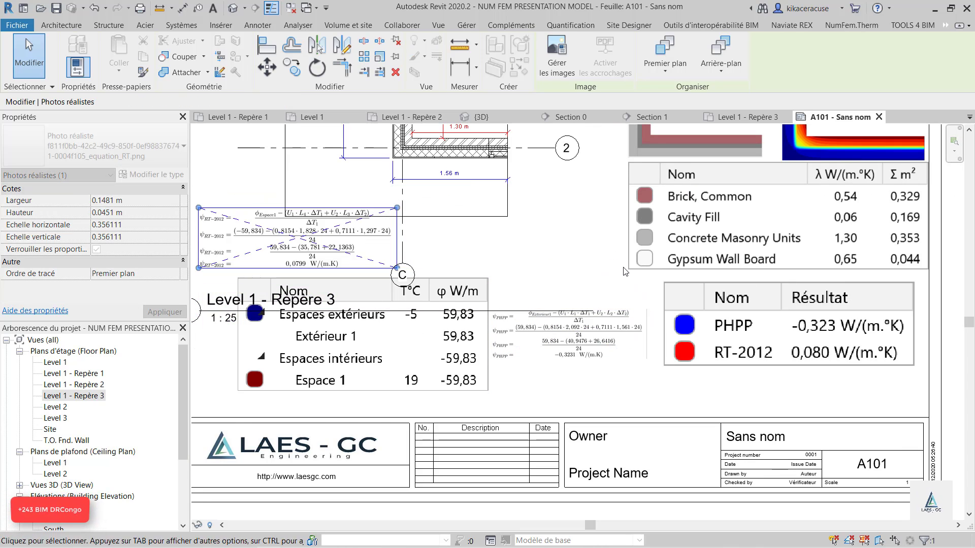
pyautogui.scroll(-3, 564, 330)
pyautogui.scroll(2, 426, 345)
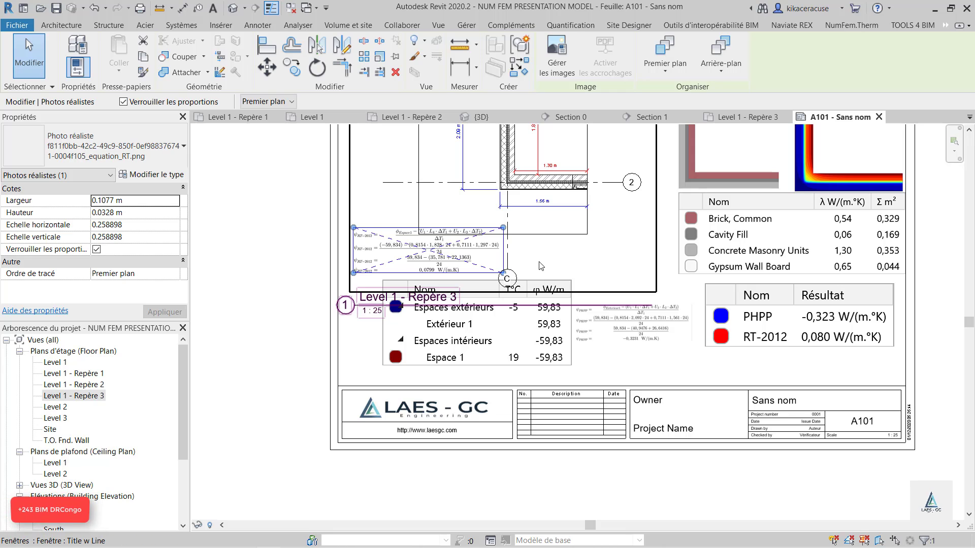
pyautogui.scroll(-2, 559, 294)
pyautogui.scroll(2, 579, 287)
pyautogui.scroll(-3, 574, 279)
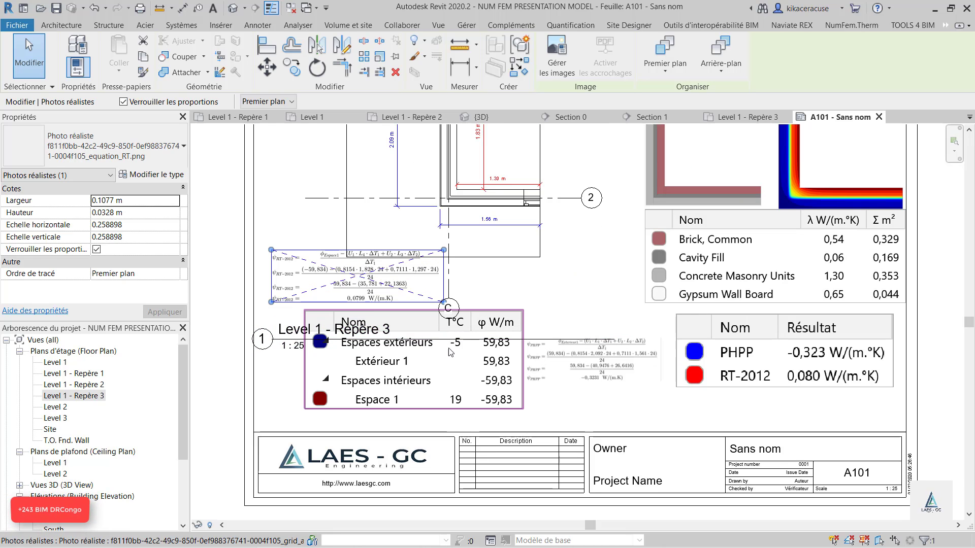
pyautogui.scroll(2, 565, 270)
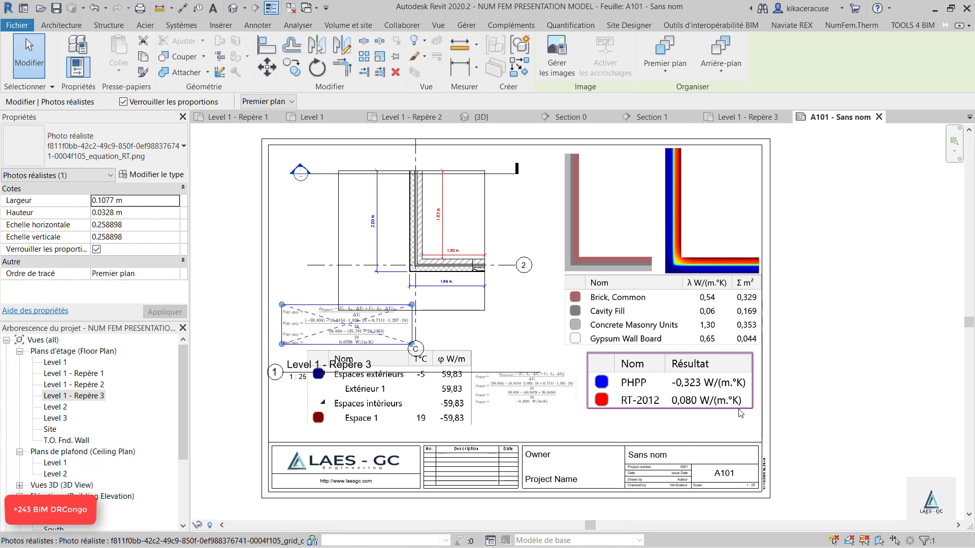
pyautogui.click(658, 459)
pyautogui.doubleClick(658, 458)
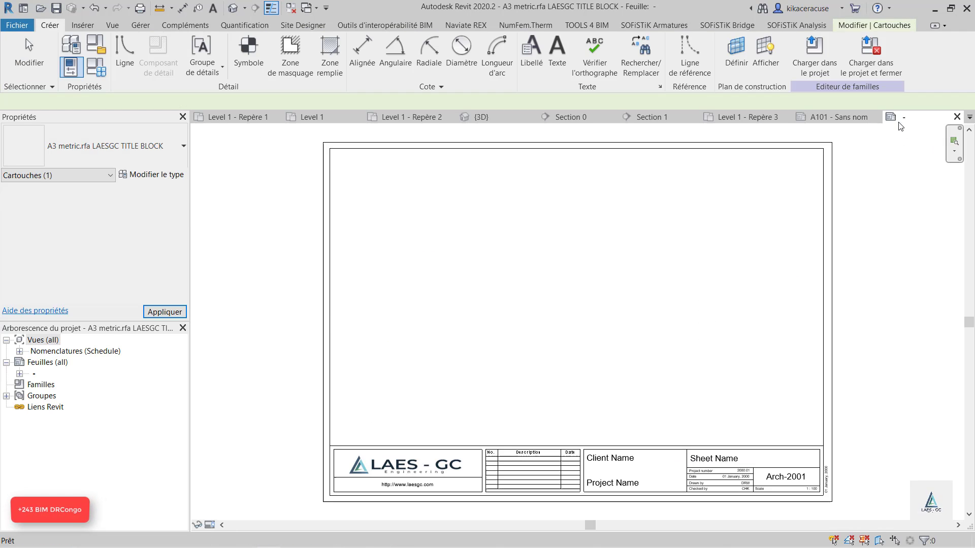
pyautogui.click(954, 117)
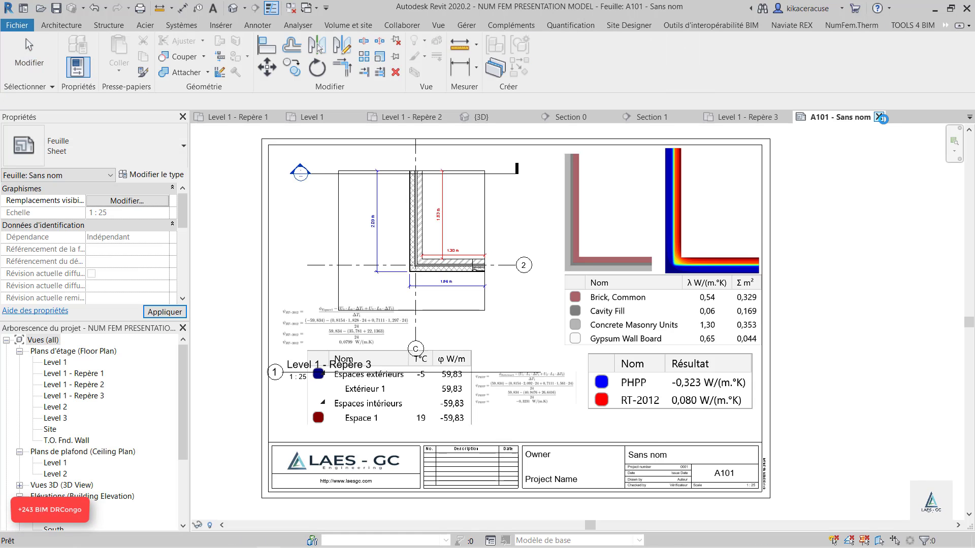
# Step: Rename the sheet in its title block as ANALYSE 1 PONT THERMIQUE SUR UN REPERE 3
pyautogui.click(646, 457)
pyautogui.click(646, 457)
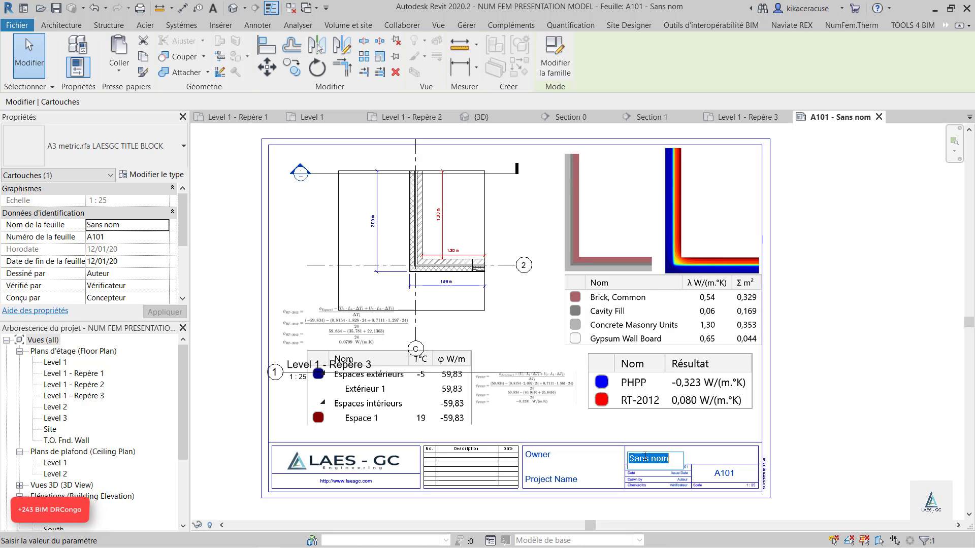
pyautogui.write('ANALYSE 1')
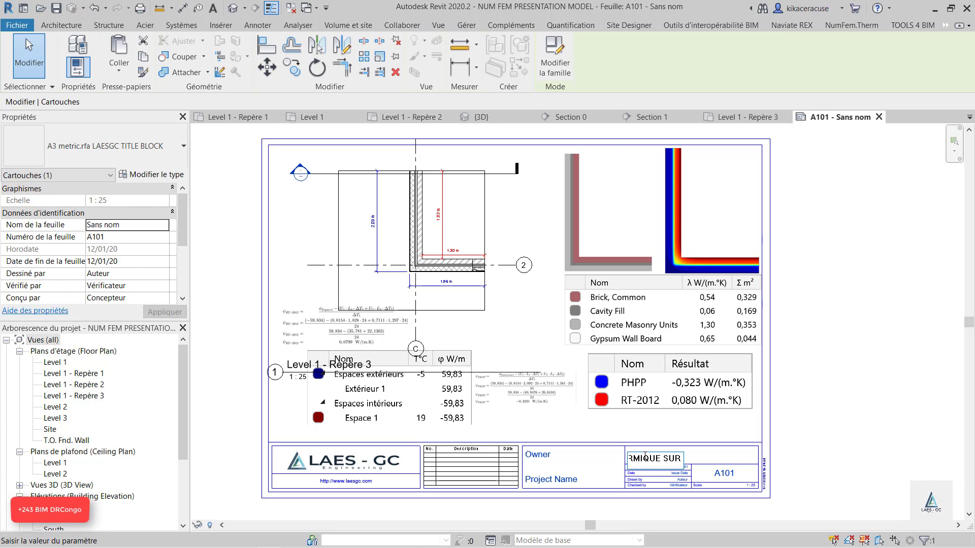
pyautogui.write(' UN REPERE 3')
pyautogui.press('Return')
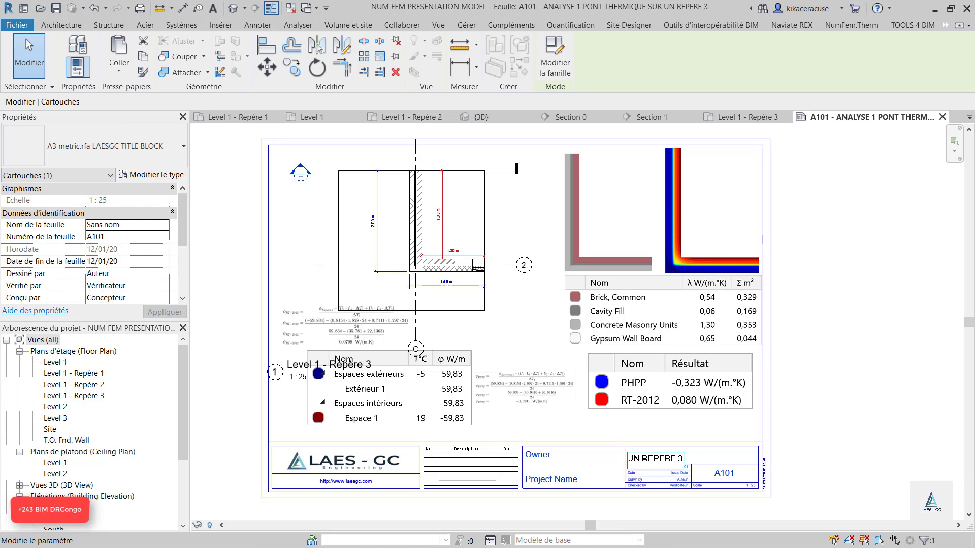
pyautogui.scroll(2, 597, 484)
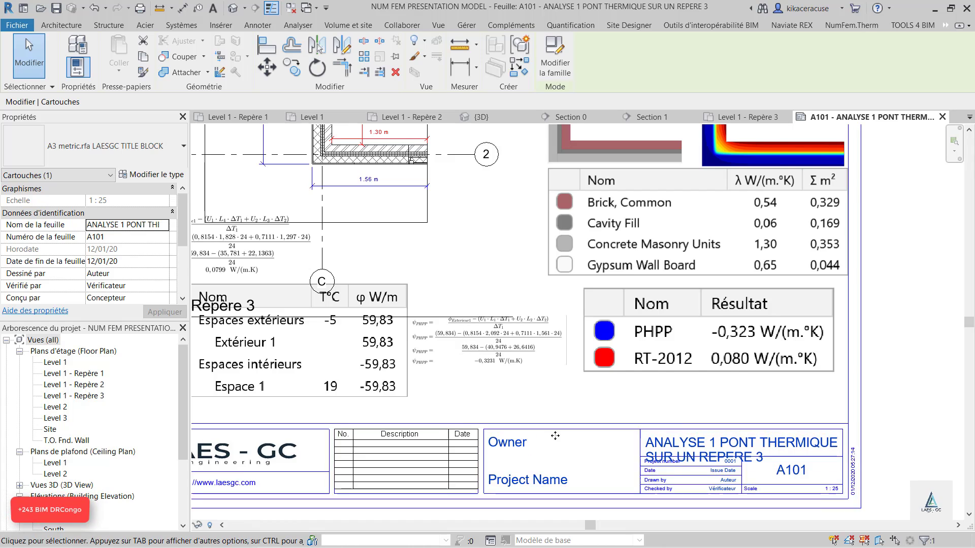
pyautogui.scroll(-6, 557, 435)
pyautogui.scroll(3, 459, 364)
pyautogui.scroll(3, 416, 401)
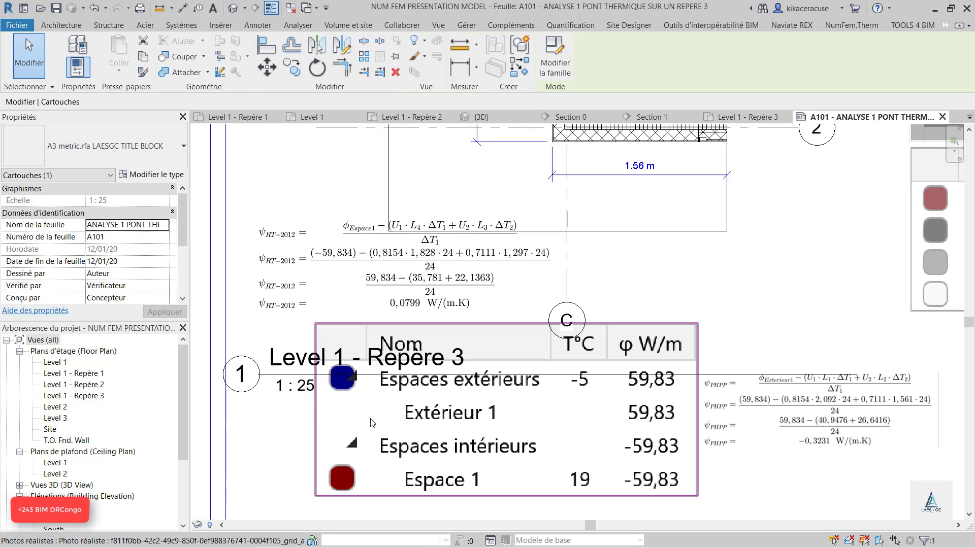
# Step: Import the image DEPERDITION ZONE TEMPOS.PNG from the desktop's Numfem folder and place it on sheet A101
pyautogui.scroll(-5, 635, 419)
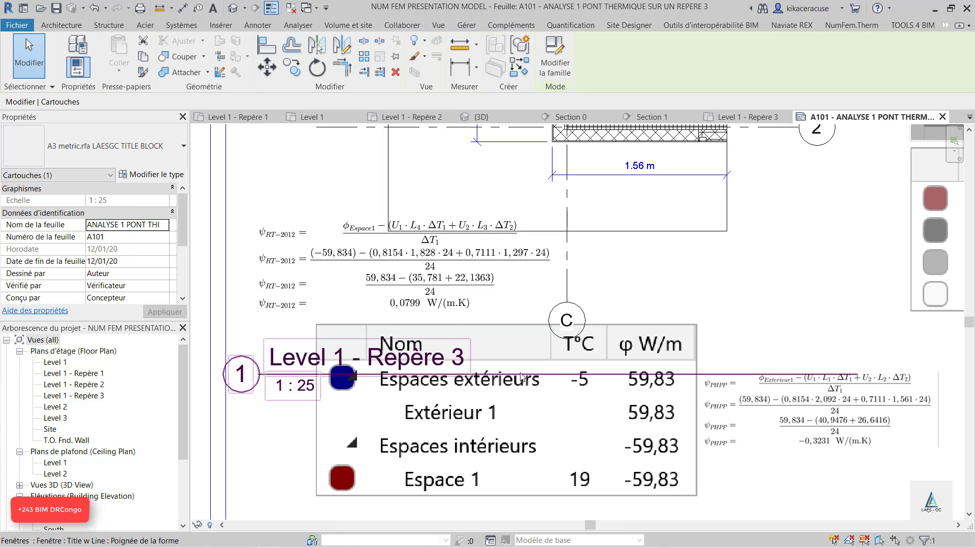
pyautogui.scroll(5, 694, 297)
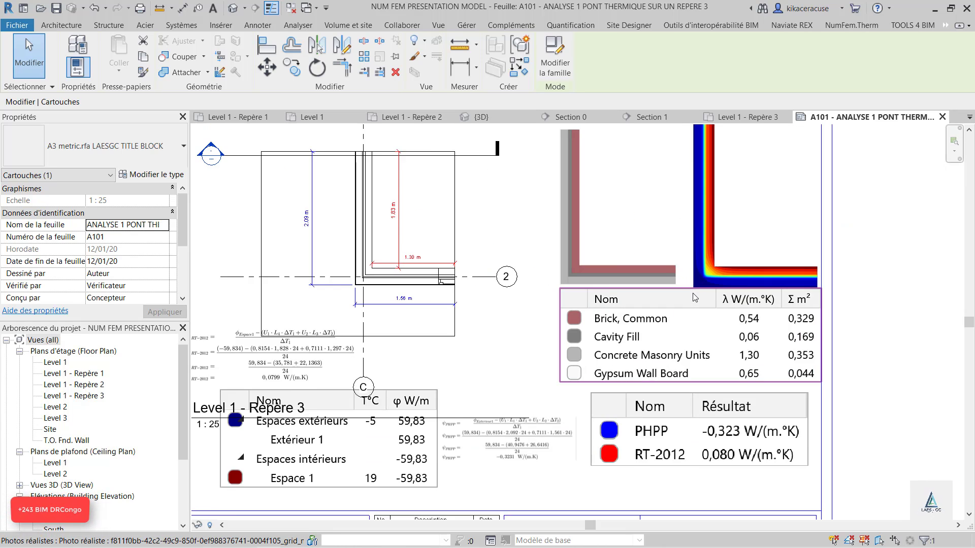
pyautogui.scroll(-5, 622, 262)
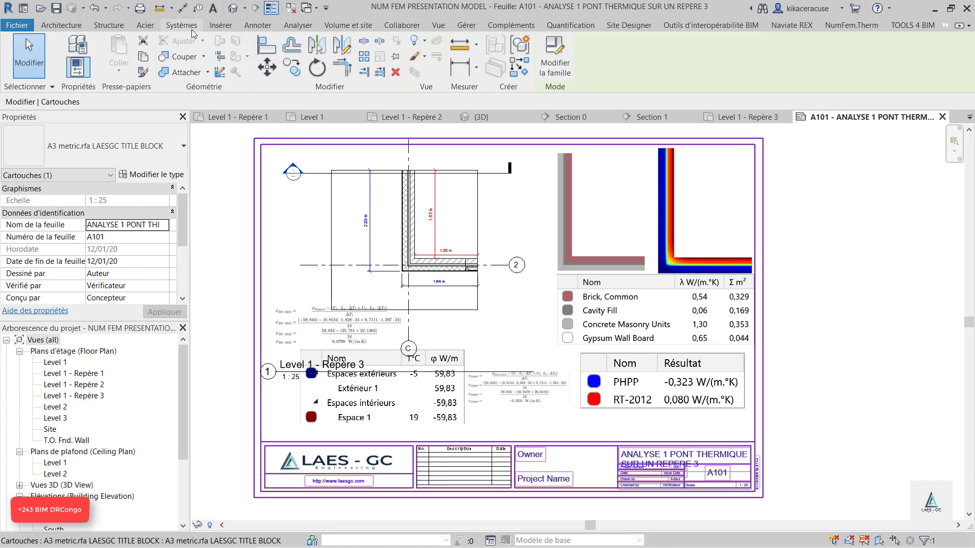
pyautogui.click(214, 24)
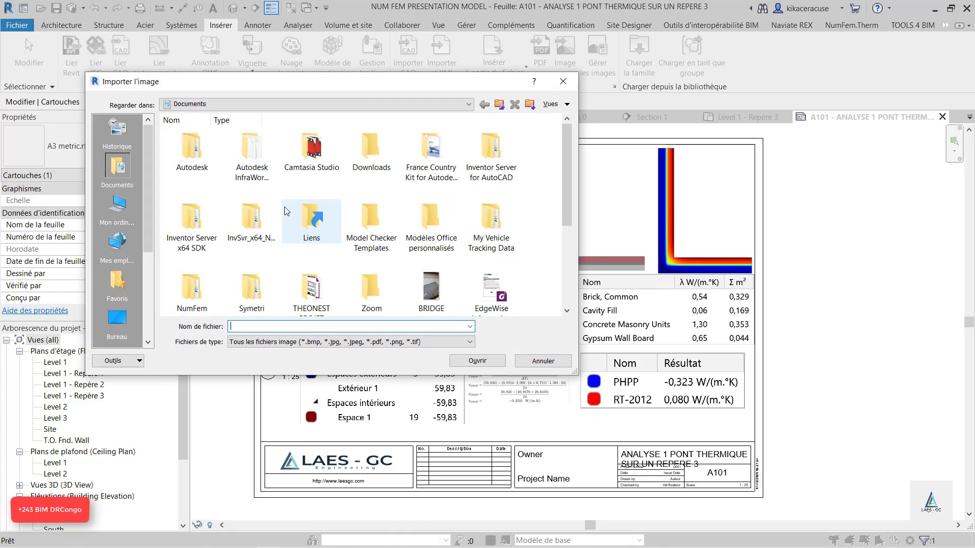
pyautogui.click(107, 321)
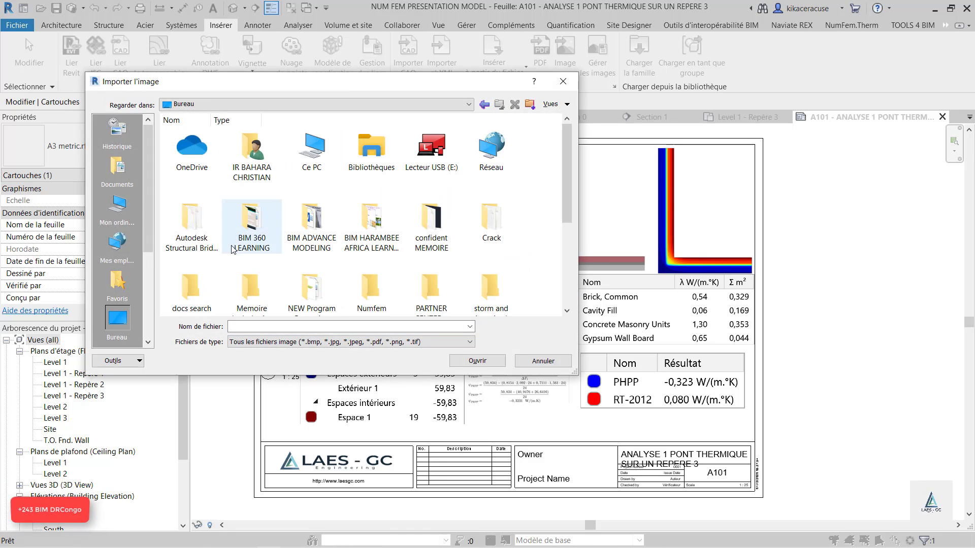
pyautogui.scroll(-3, 246, 244)
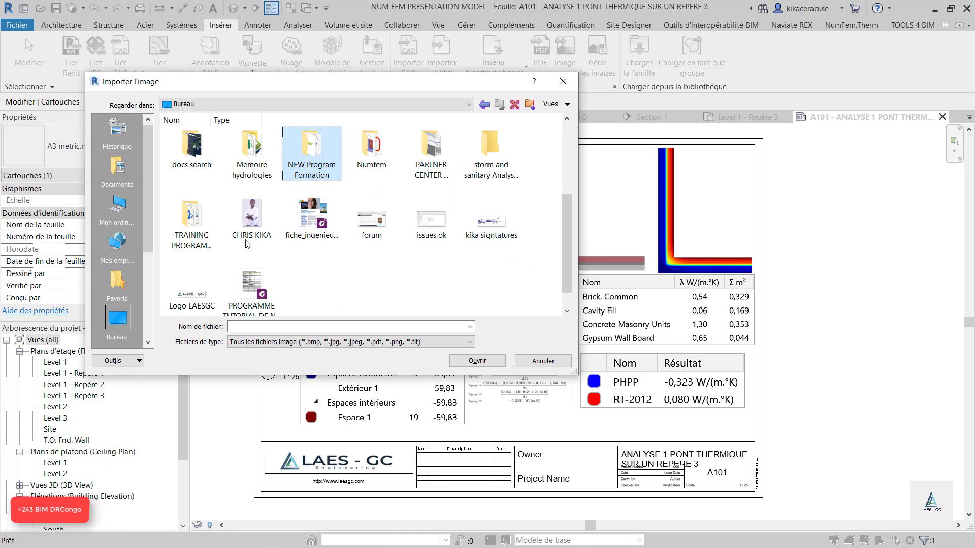
pyautogui.doubleClick(366, 165)
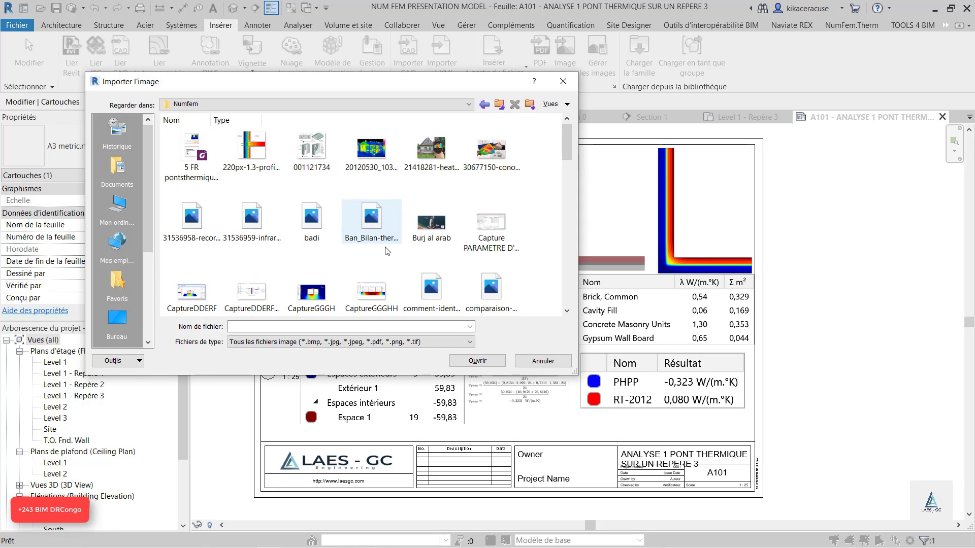
pyautogui.scroll(-5, 406, 248)
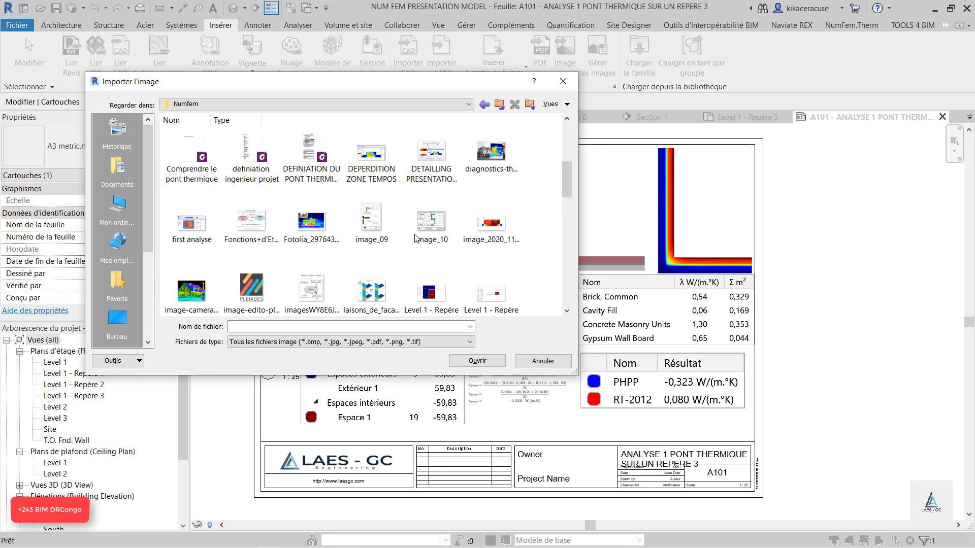
pyautogui.click(381, 170)
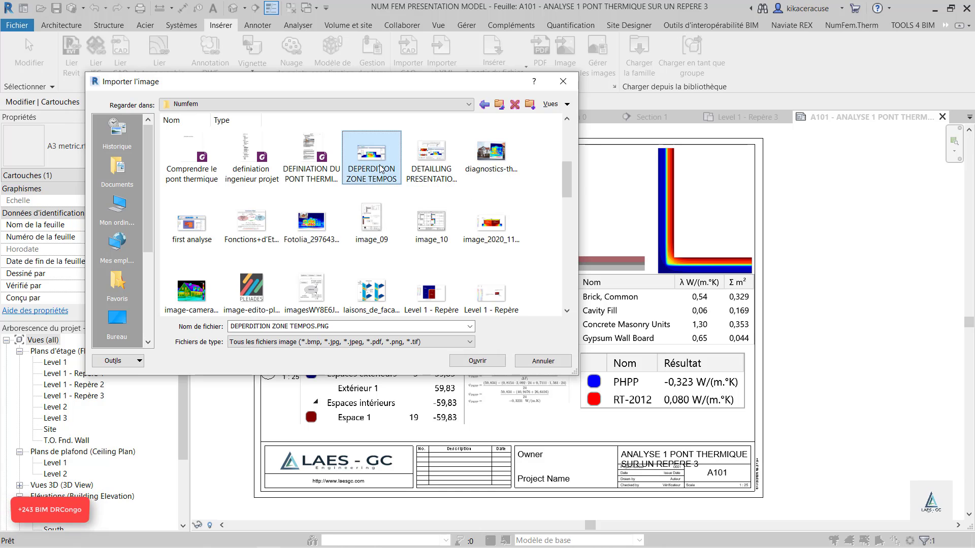
pyautogui.click(477, 361)
pyautogui.click(483, 328)
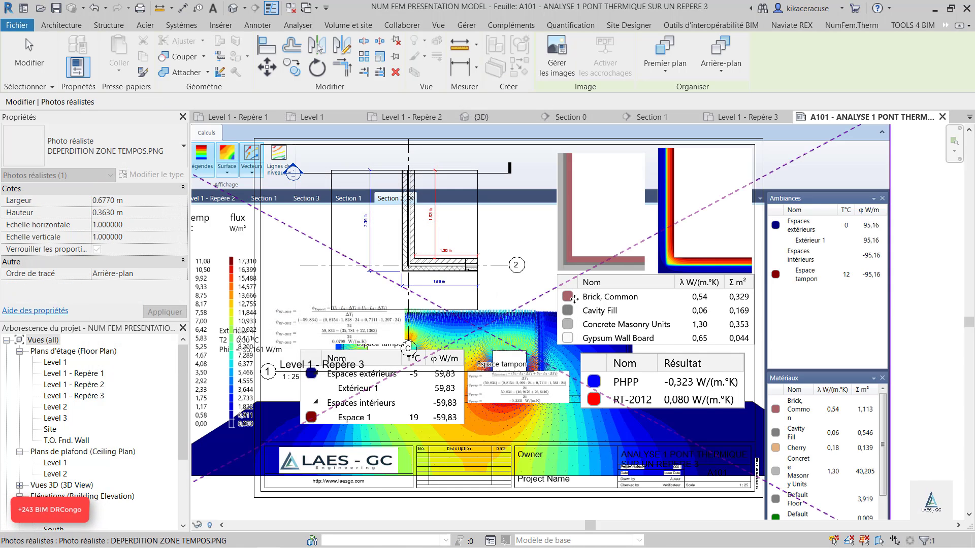
# Step: Shrink the imported DEPERDITION ZONE TEMPOS image to about 0.174 m wide and delete it from the sheet
pyautogui.moveTo(298, 418); pyautogui.dragTo(487, 258)
pyautogui.scroll(3, 422, 312)
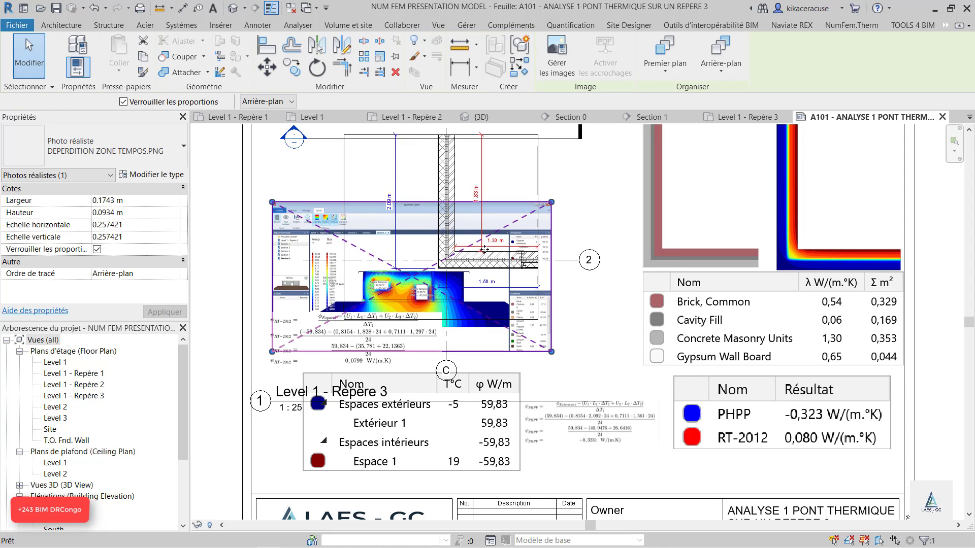
pyautogui.press('Delete')
pyautogui.scroll(-2, 451, 324)
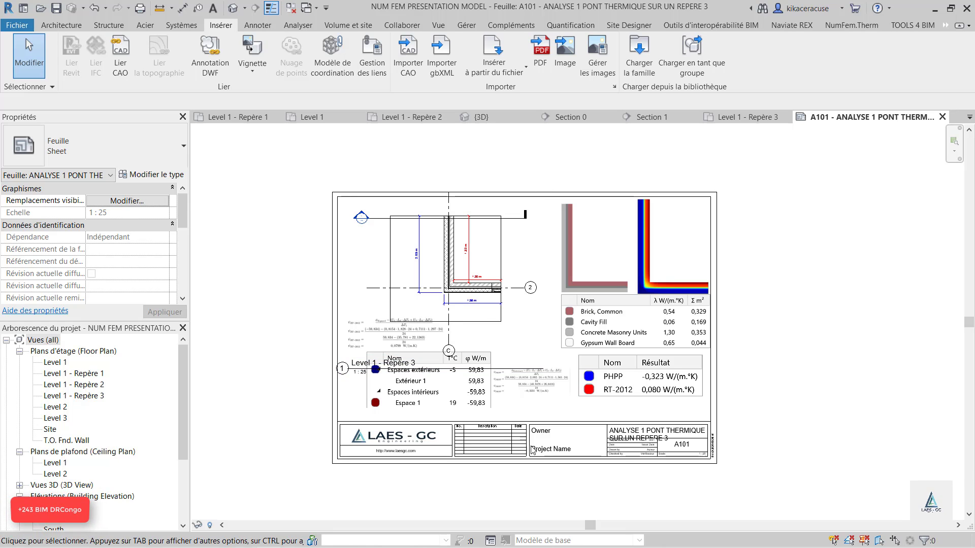
pyautogui.scroll(2, 534, 446)
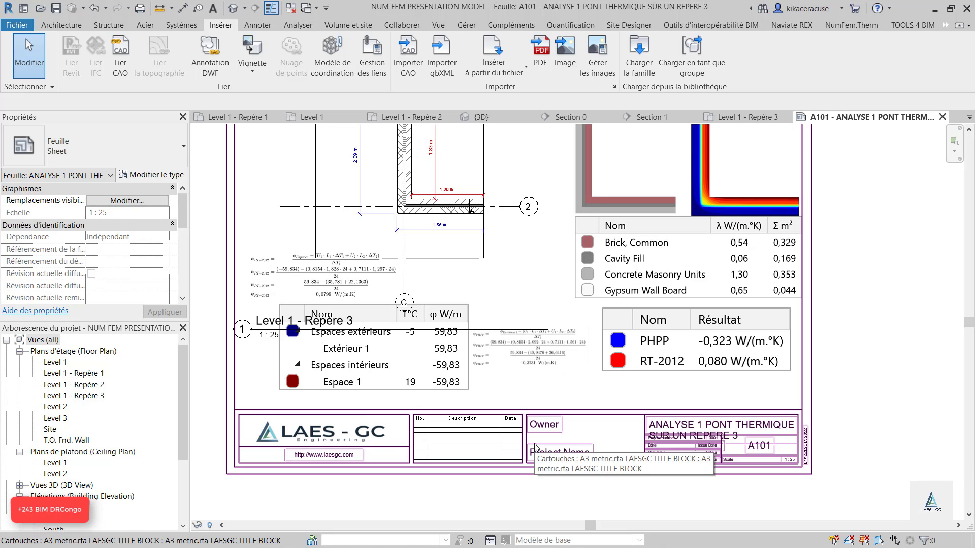